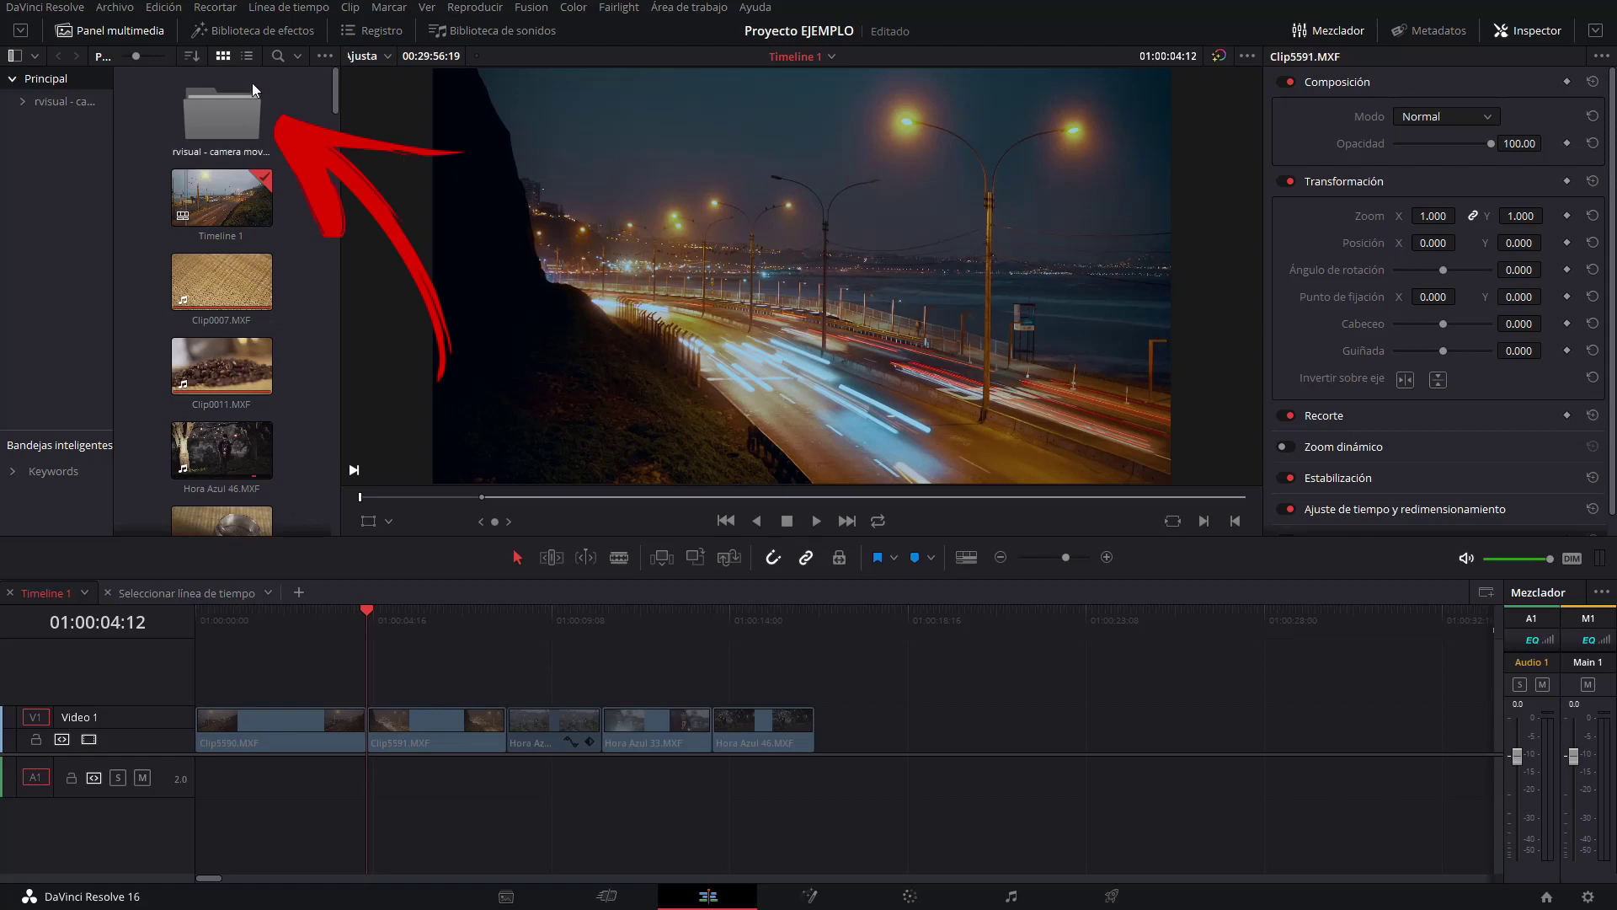
# Add a Cross Dissolve from Video Transitions to the cut between Clip5590 and Clip5591.
pyautogui.click(253, 30)
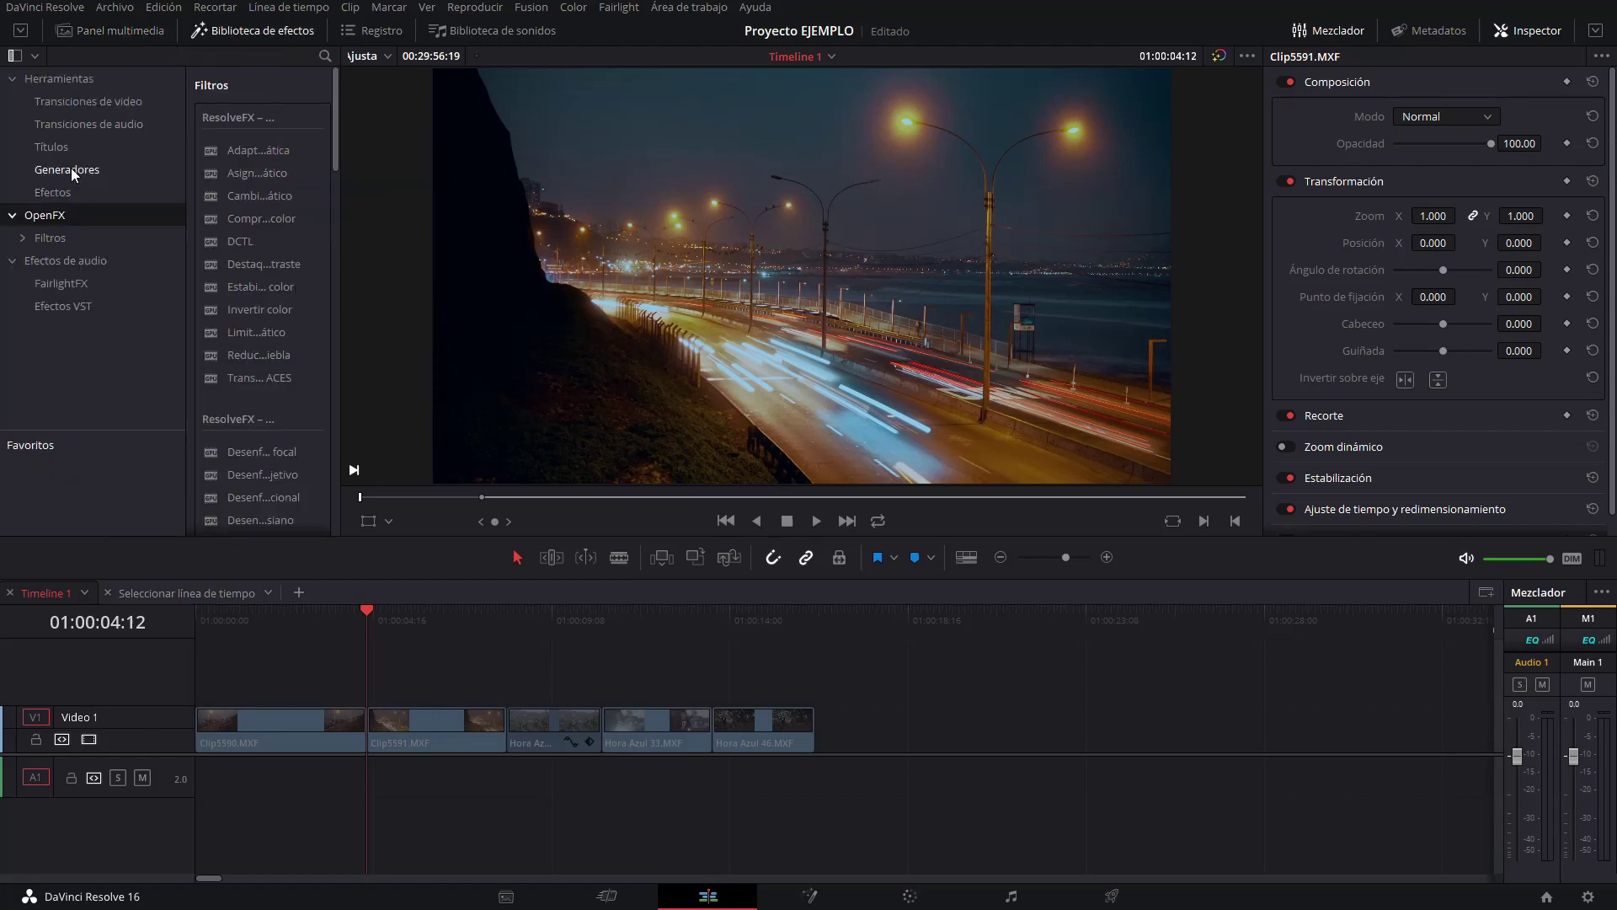
pyautogui.click(76, 102)
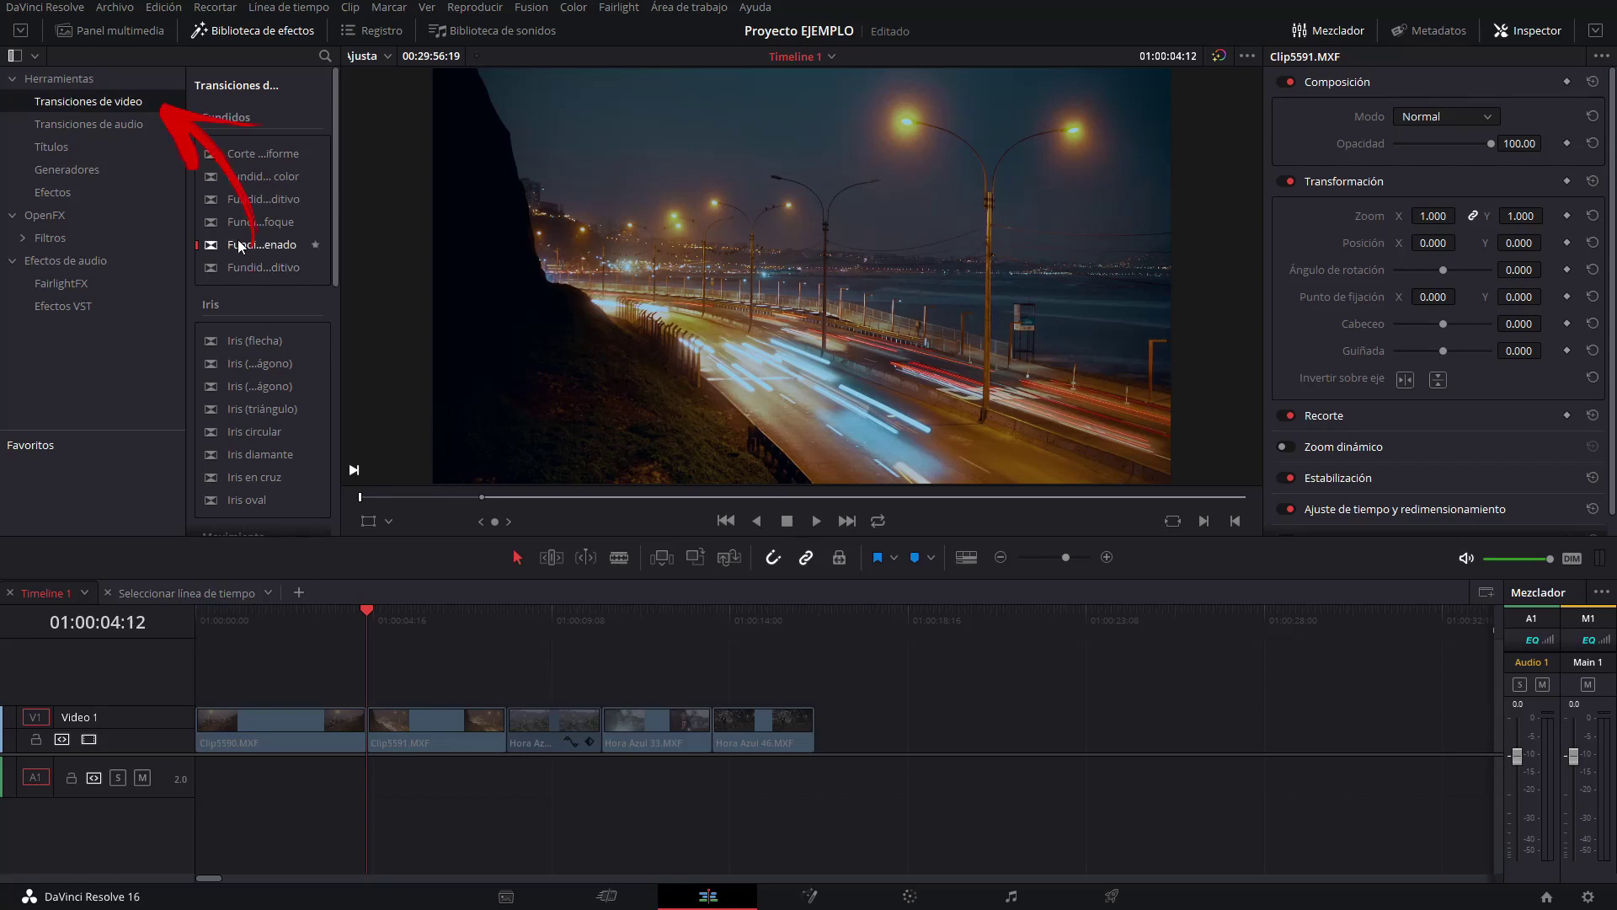
pyautogui.moveTo(358, 728); pyautogui.dragTo(359, 726)
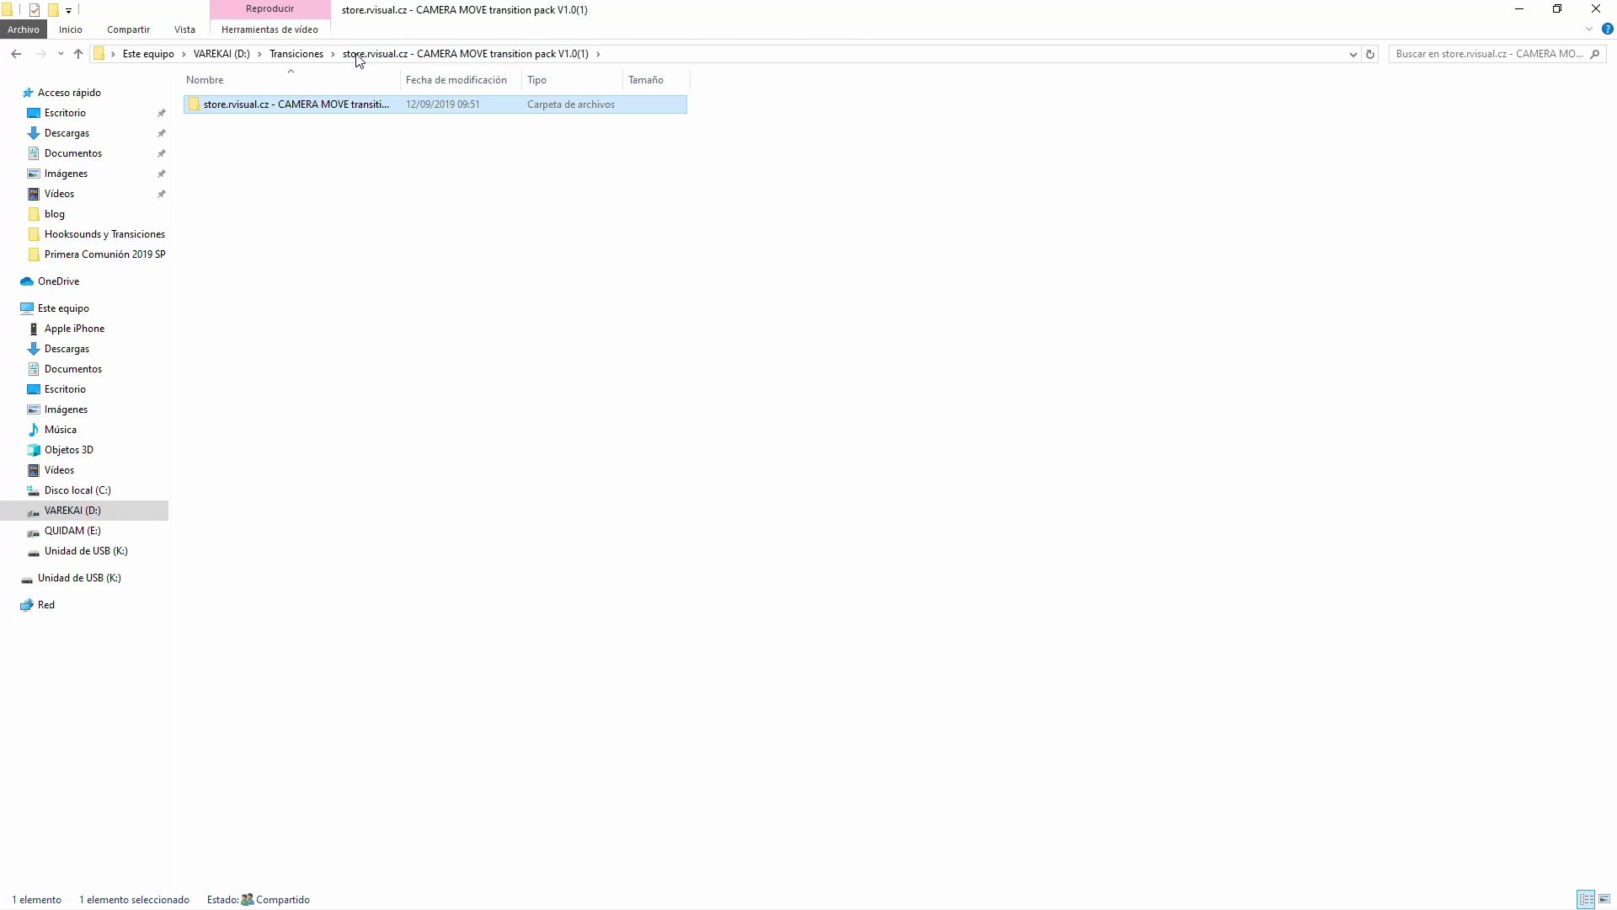
# Open the CAMERA MOVE transition pack V1.0 folder and review its project file, tutorials and folders.
pyautogui.doubleClick(257, 105)
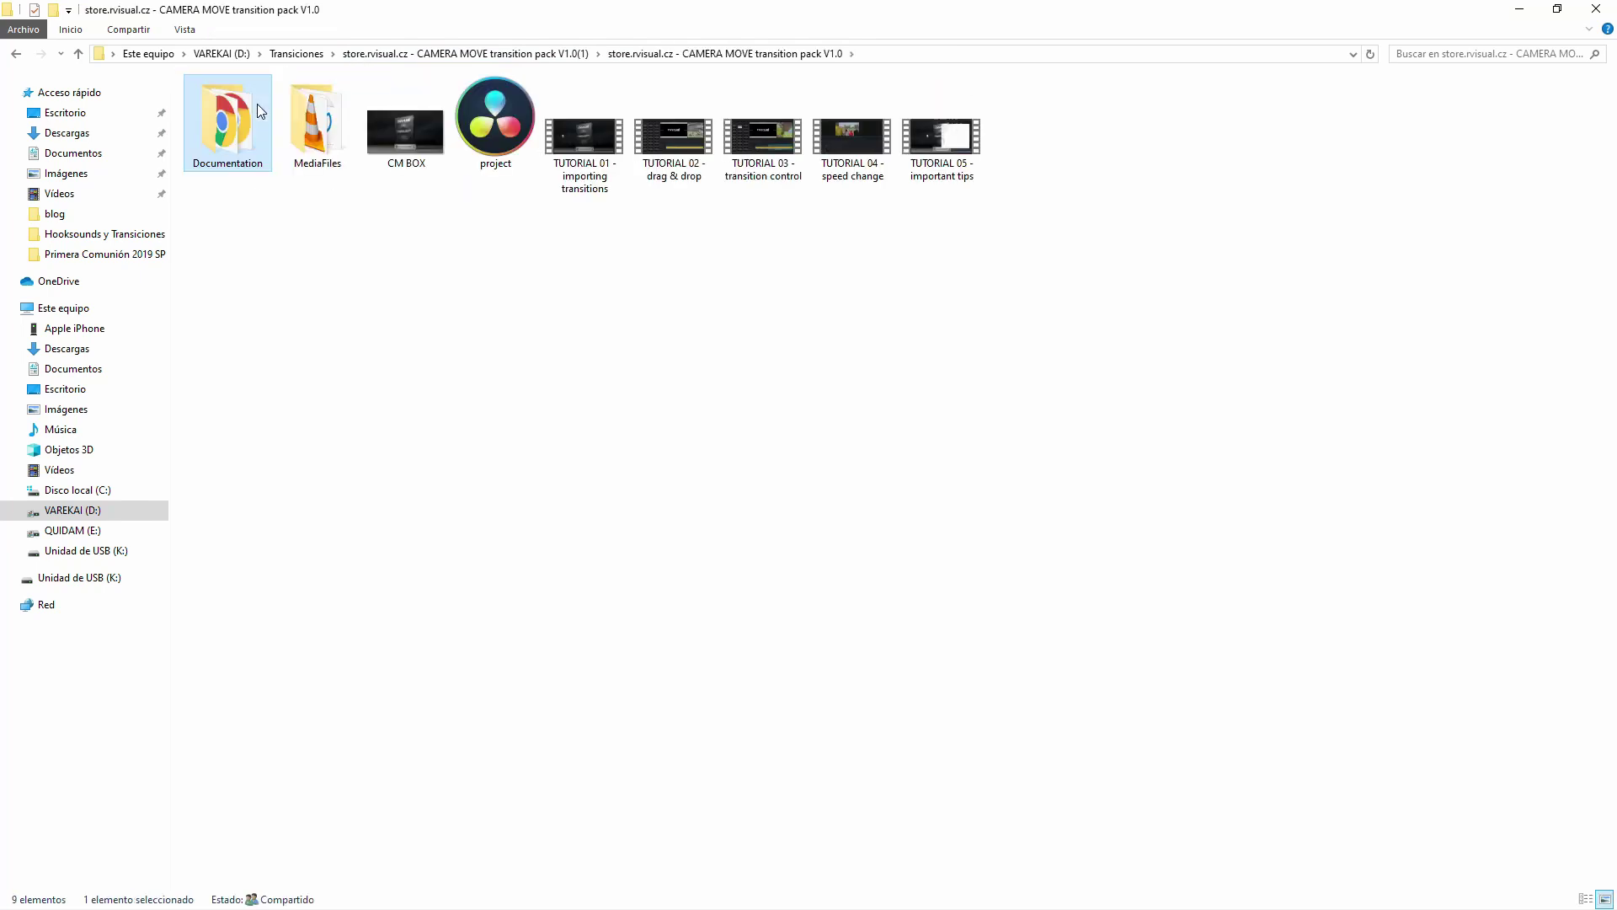
pyautogui.click(531, 125)
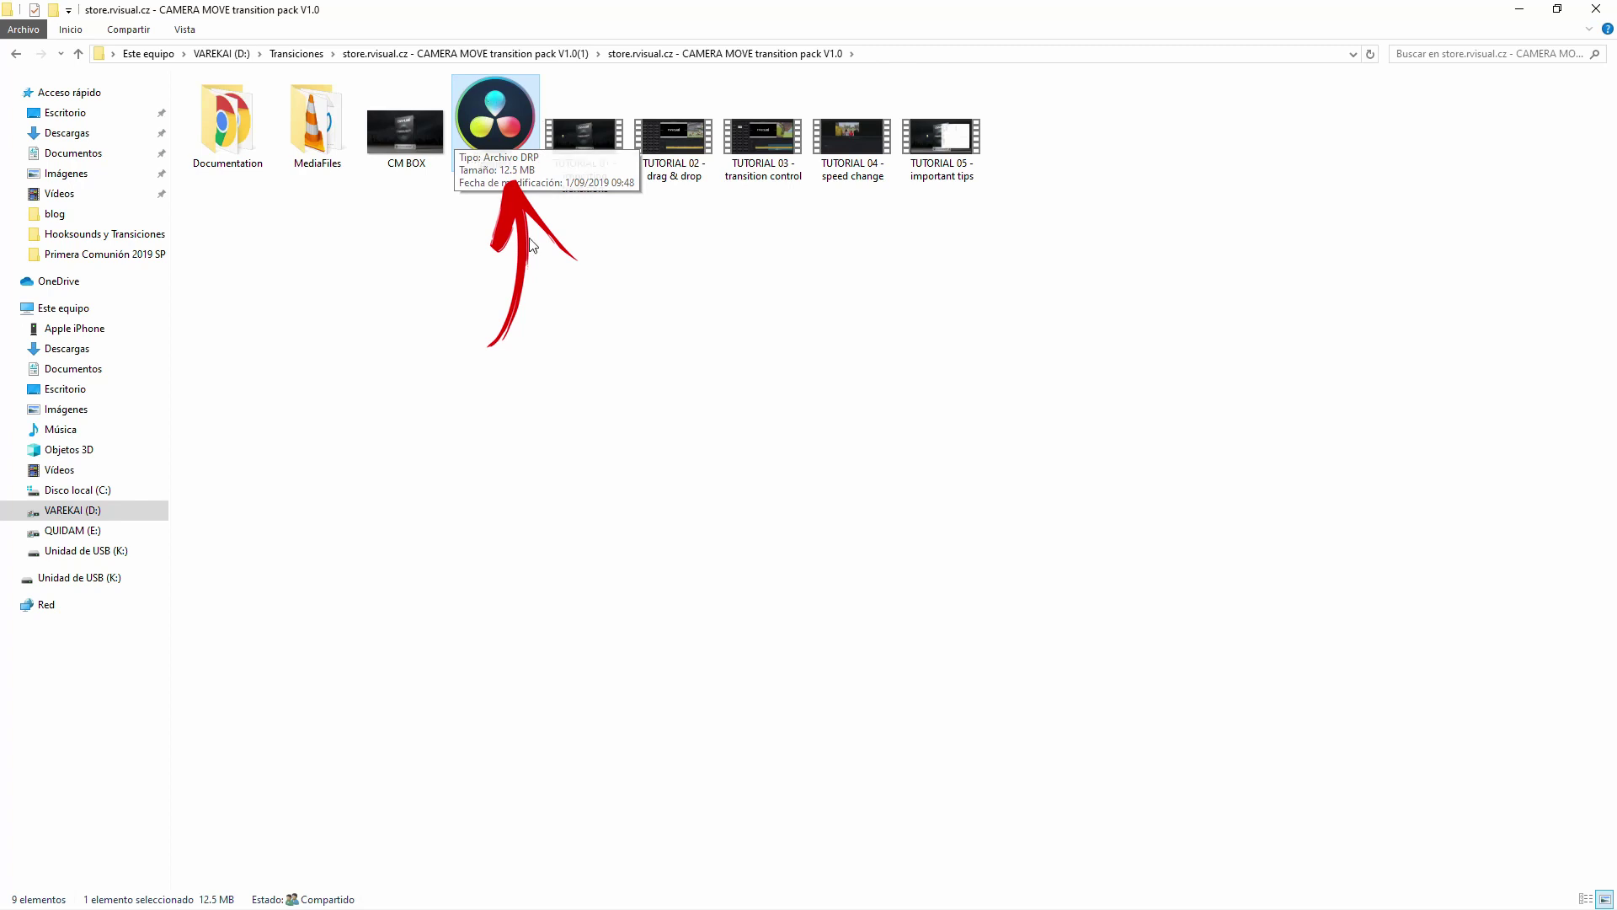
pyautogui.moveTo(1285, 156); pyautogui.dragTo(594, 202)
pyautogui.moveTo(223, 242); pyautogui.dragTo(353, 98)
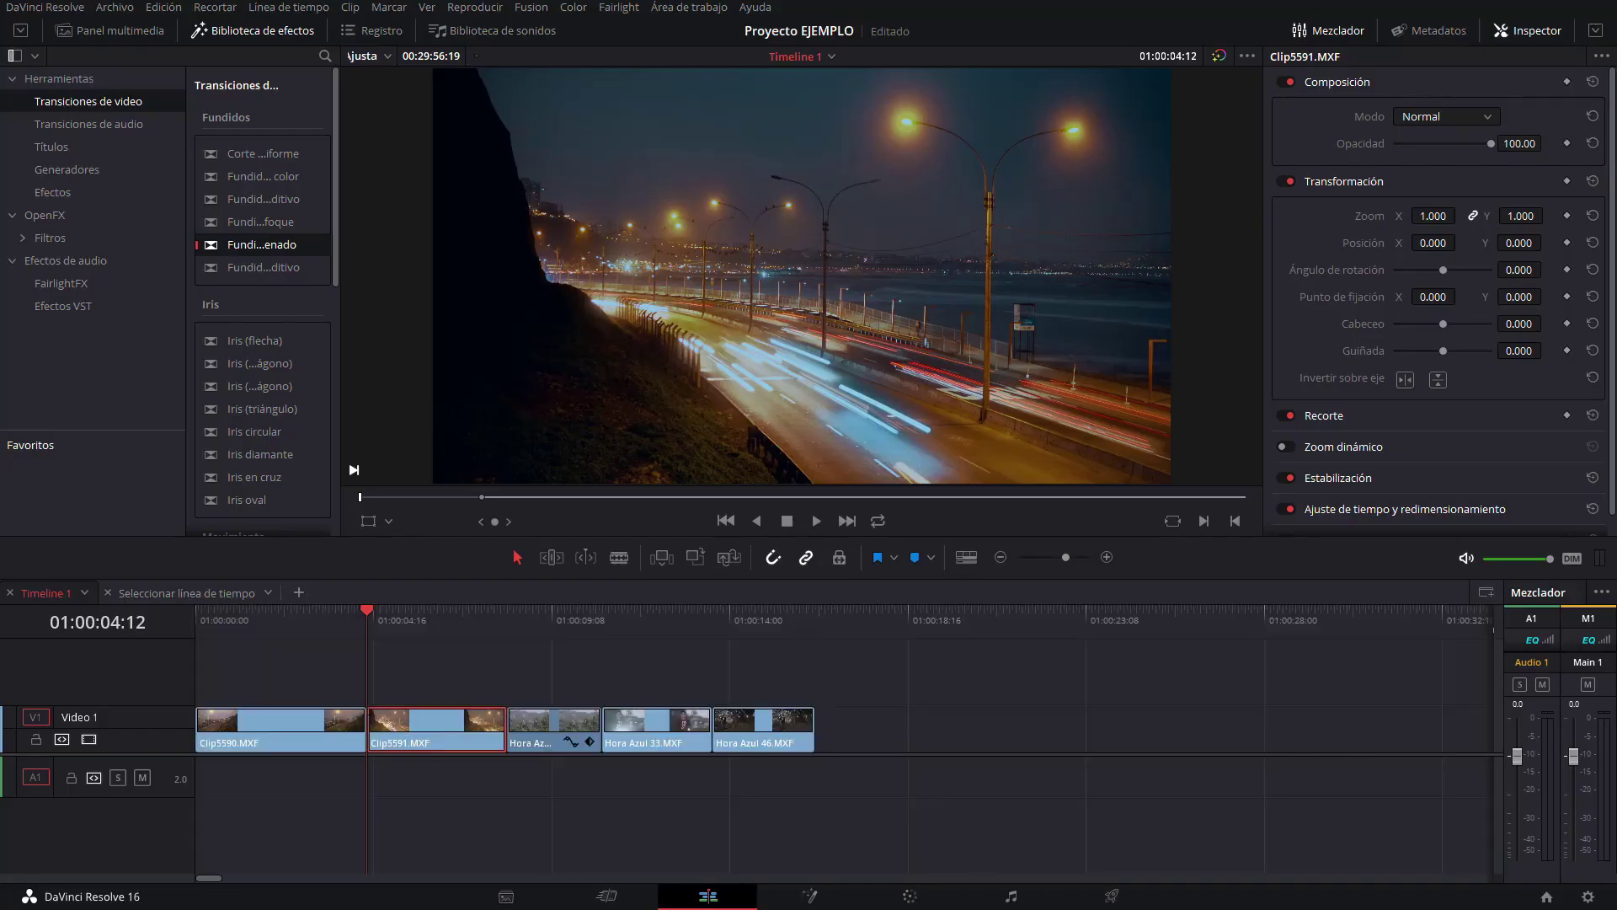
# Import the pack's project .drp file into the Project Manager.
pyautogui.click(1546, 898)
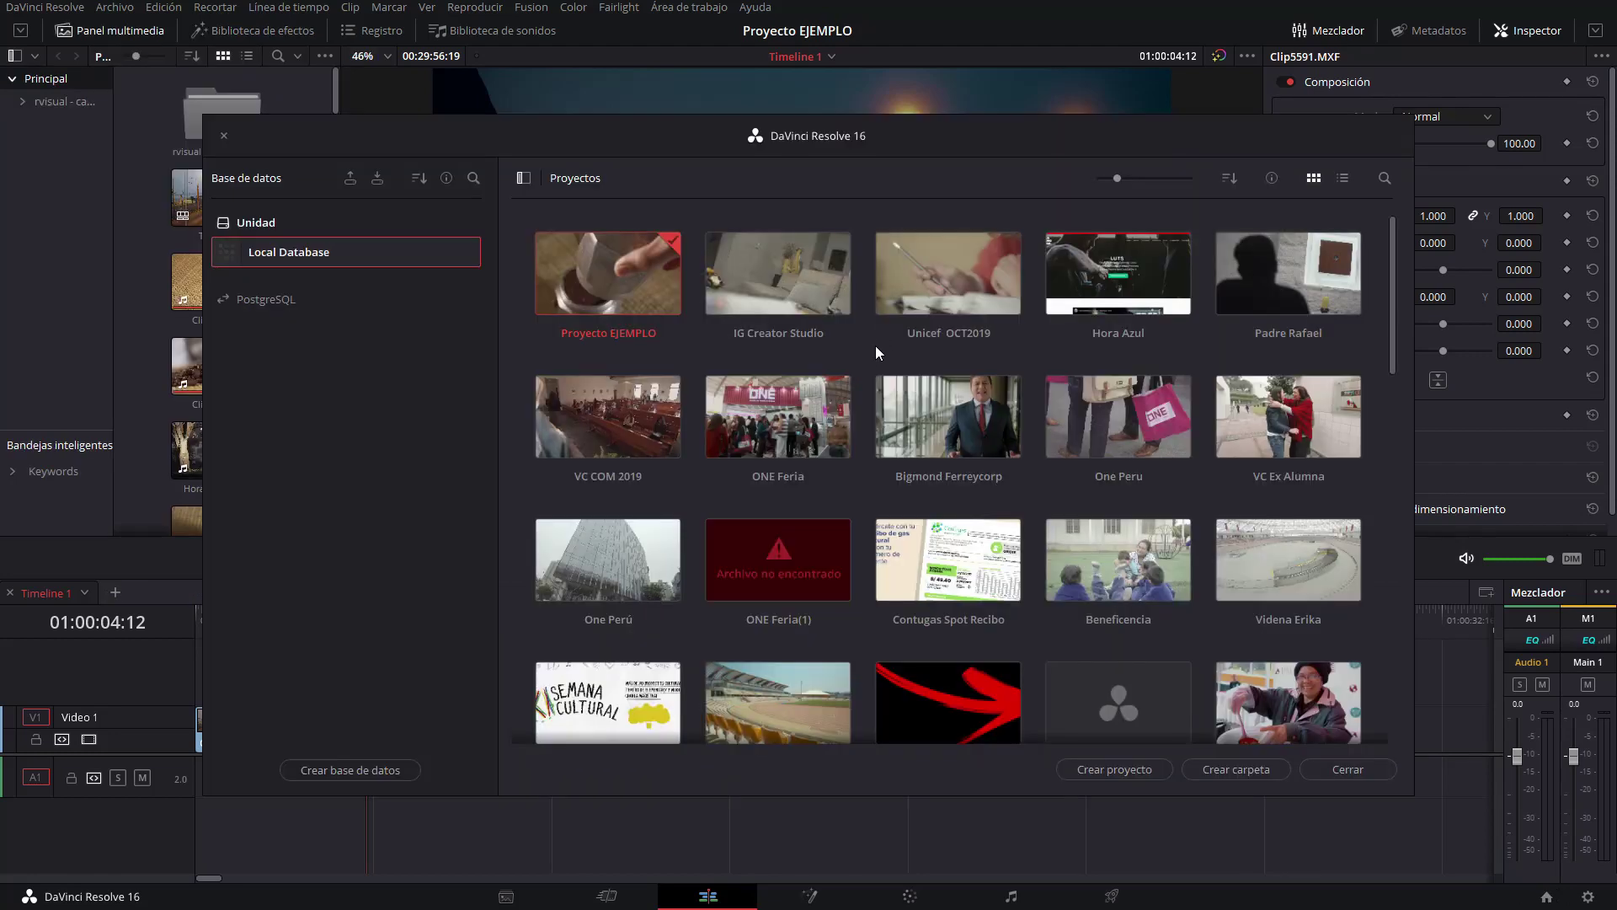
pyautogui.rightClick(876, 345)
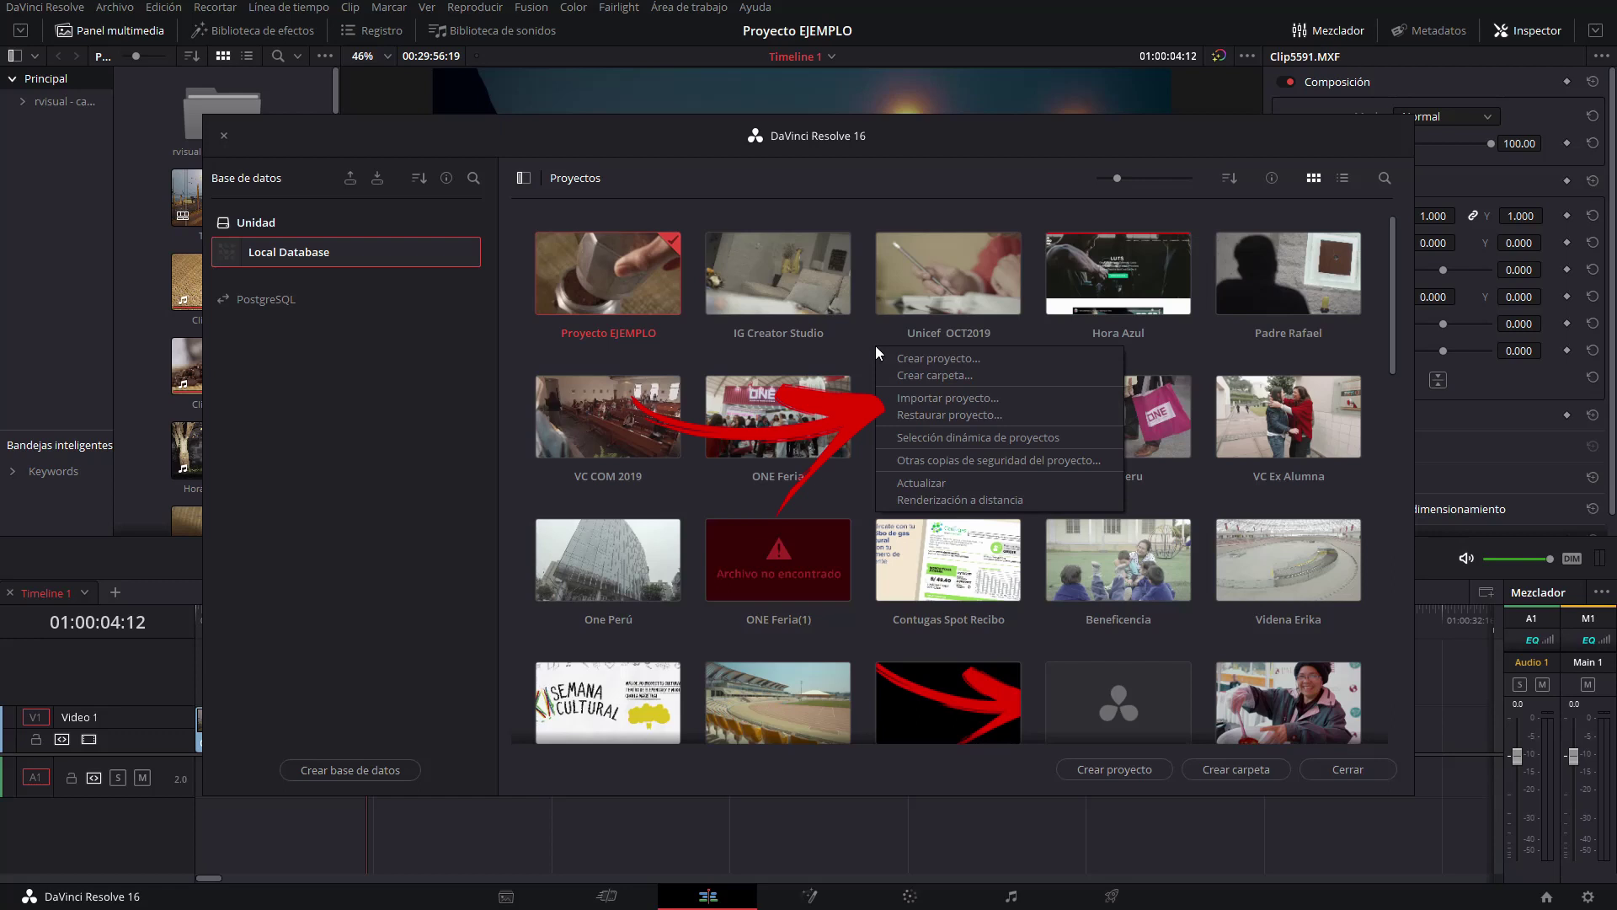
pyautogui.click(913, 397)
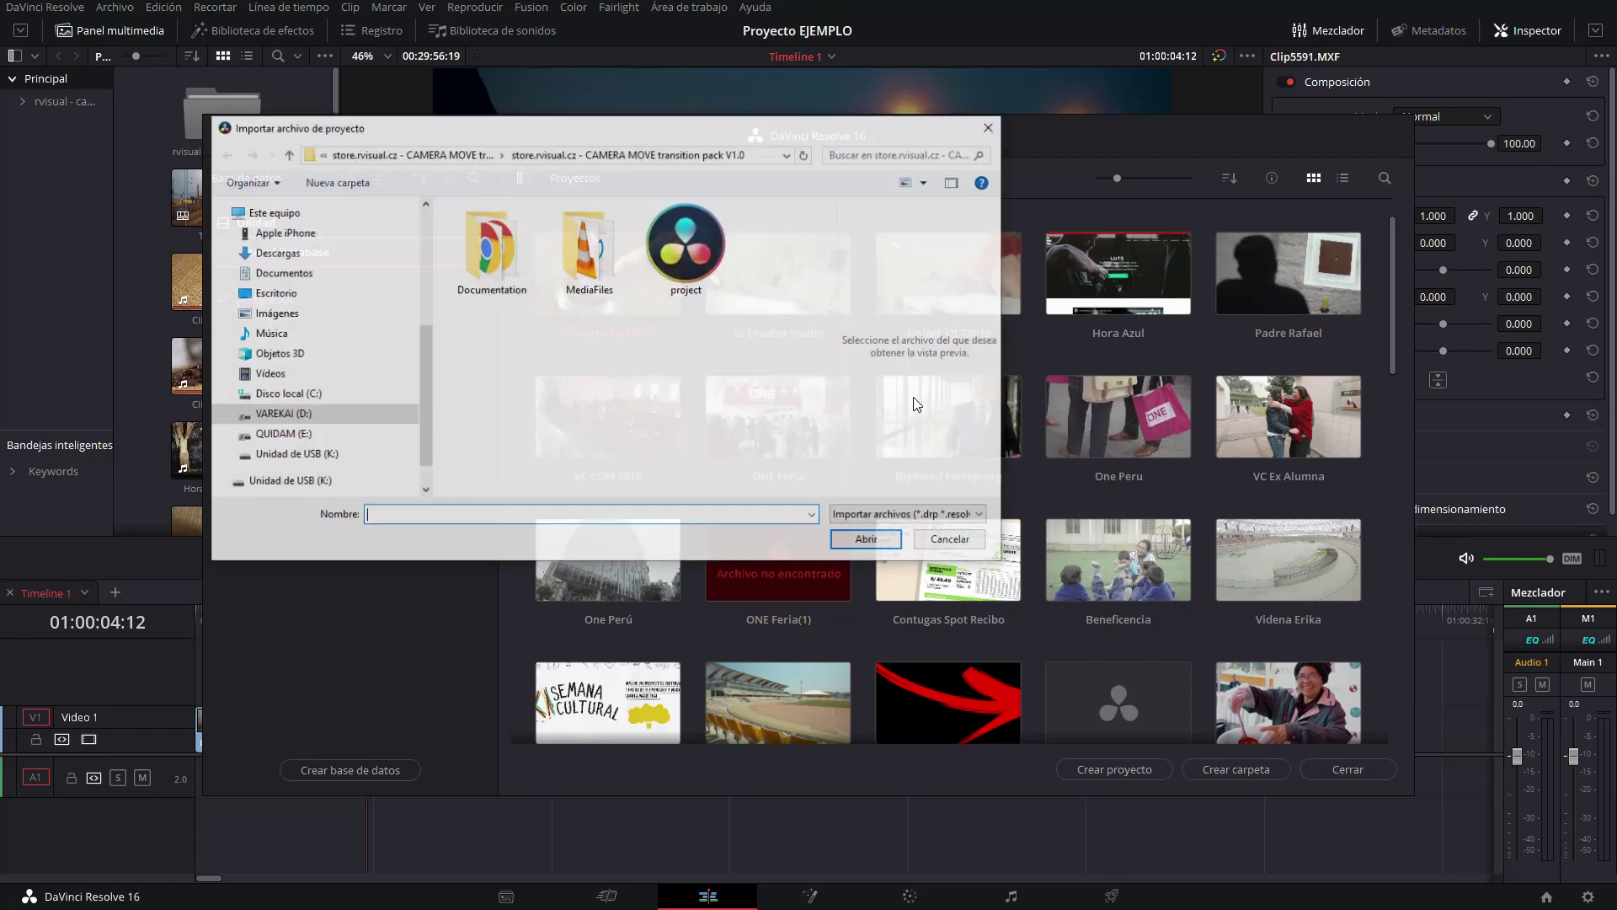
pyautogui.click(689, 277)
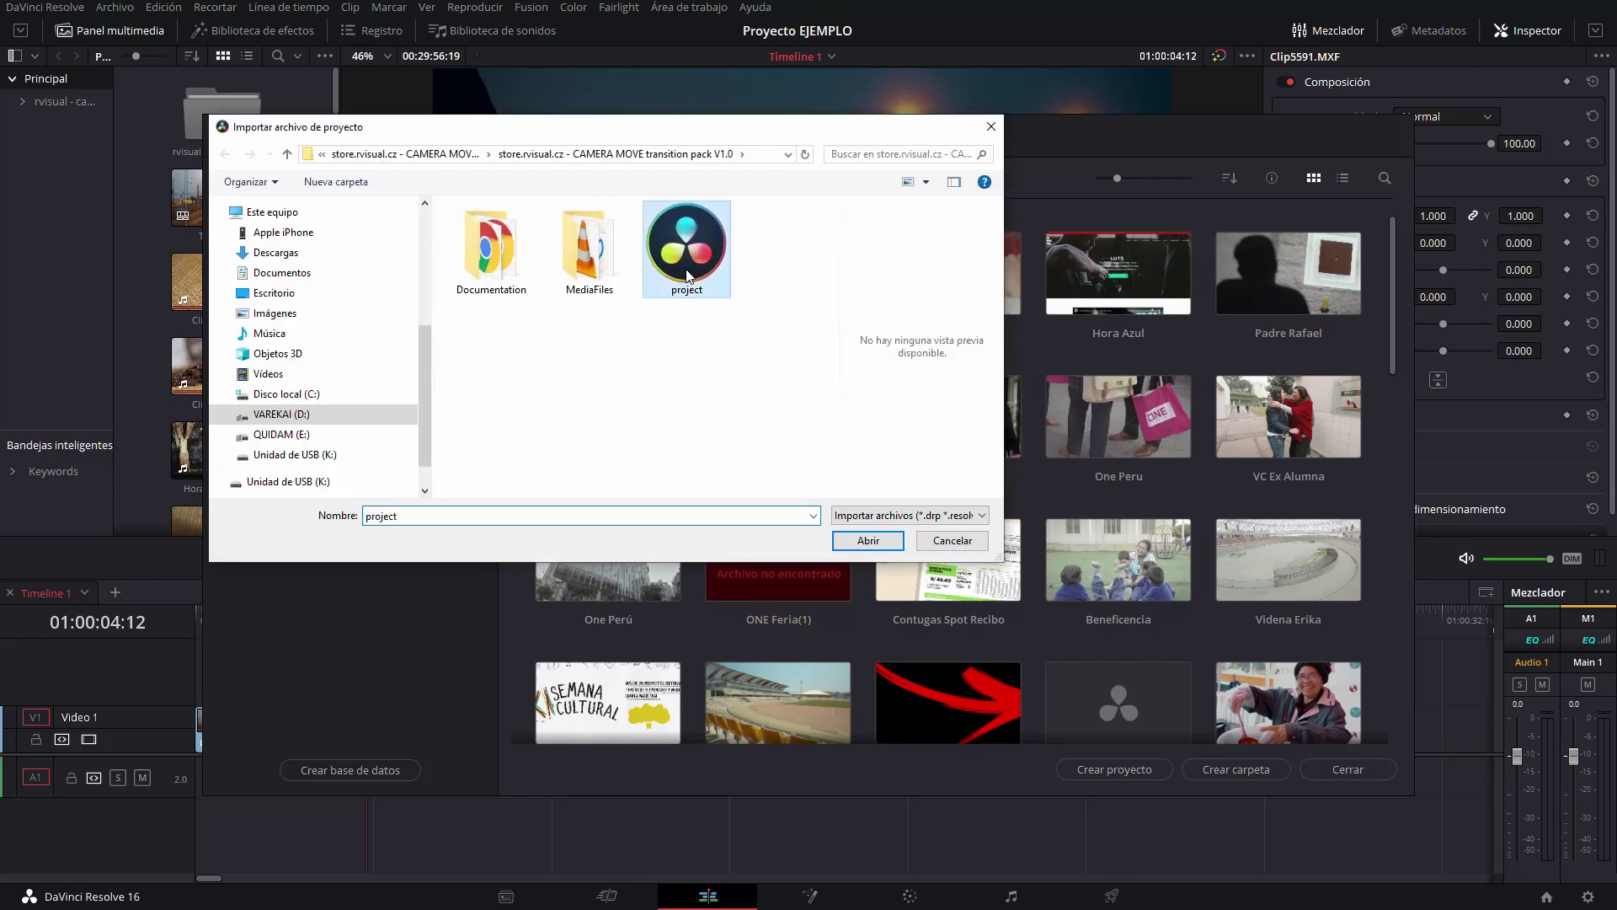
pyautogui.click(869, 541)
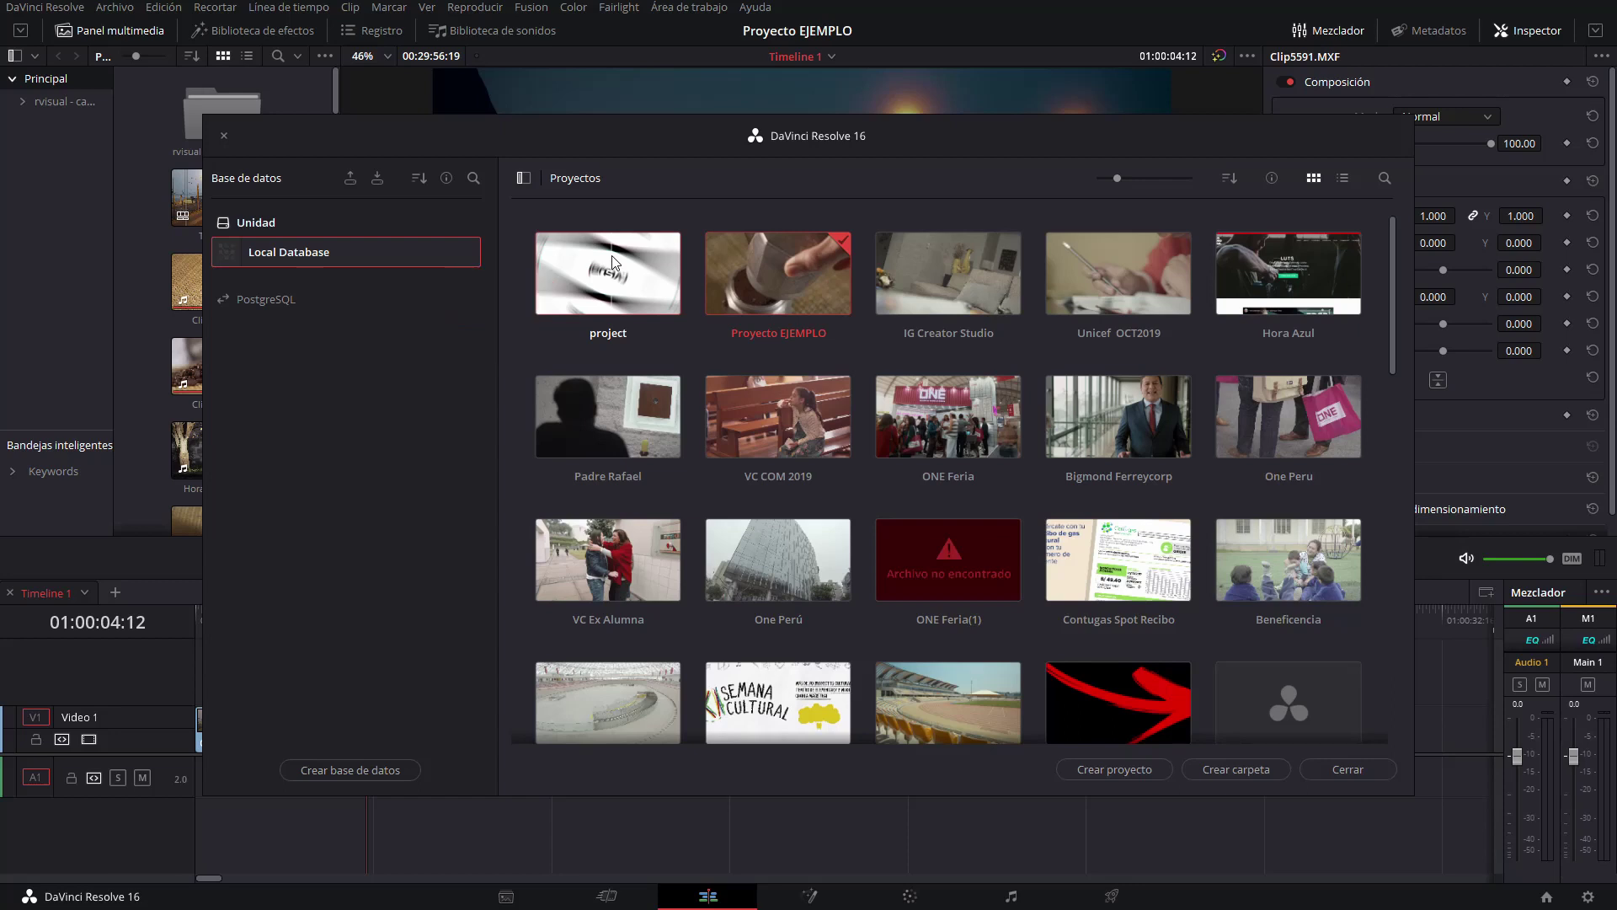
# Restore the CAMERA MOVE transition pack V1.0 folder as a project and open it.
pyautogui.rightClick(613, 262)
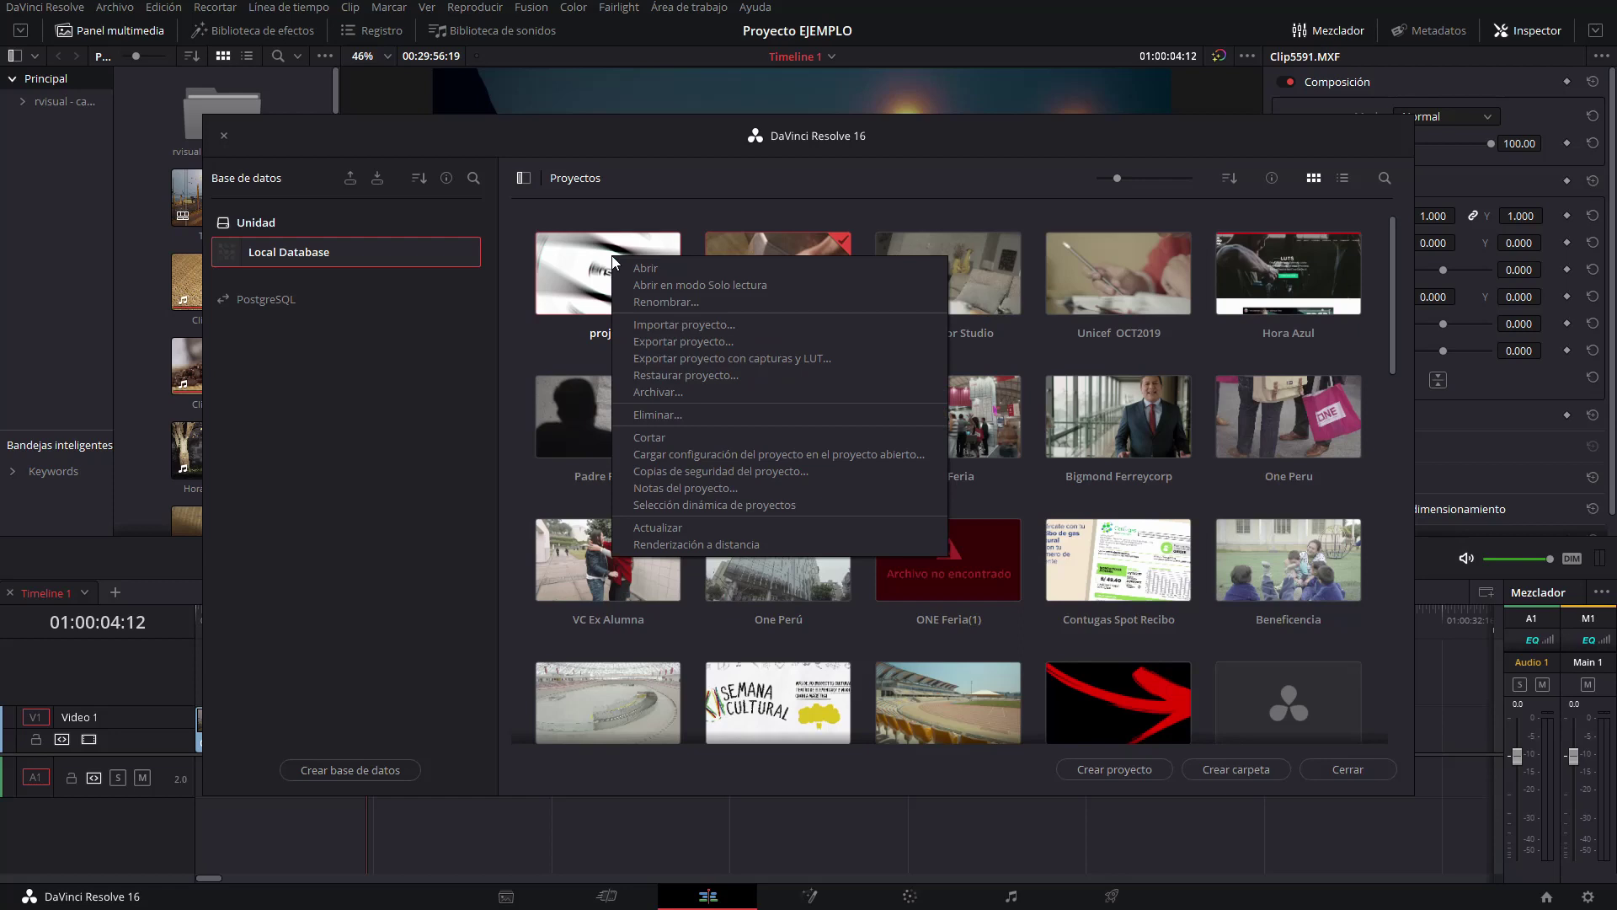
pyautogui.click(670, 376)
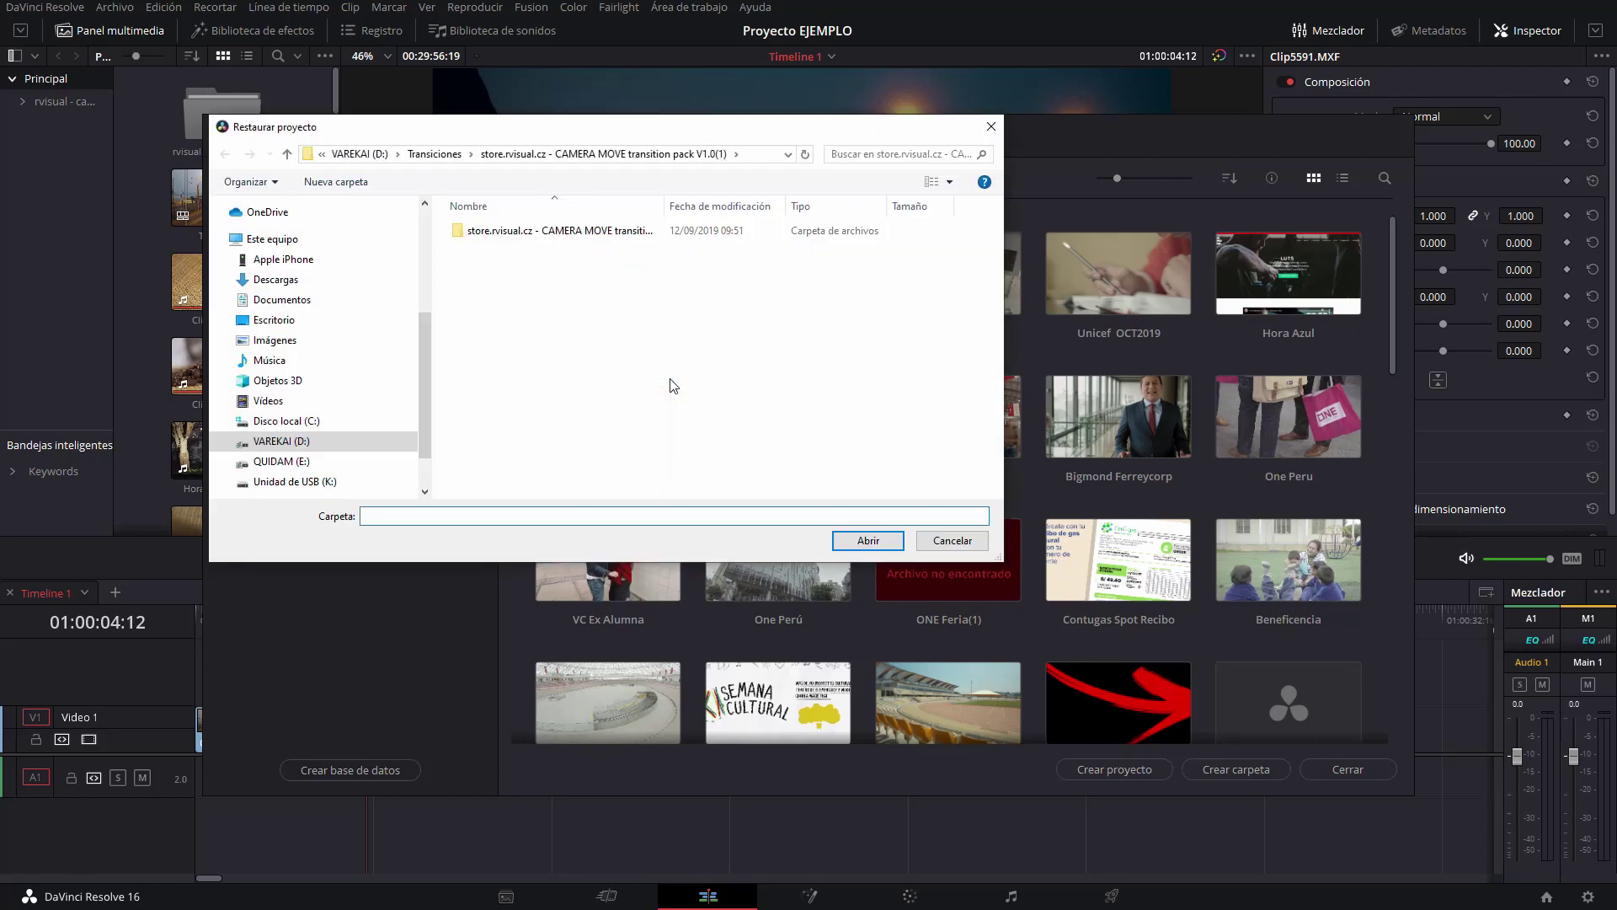
pyautogui.doubleClick(548, 244)
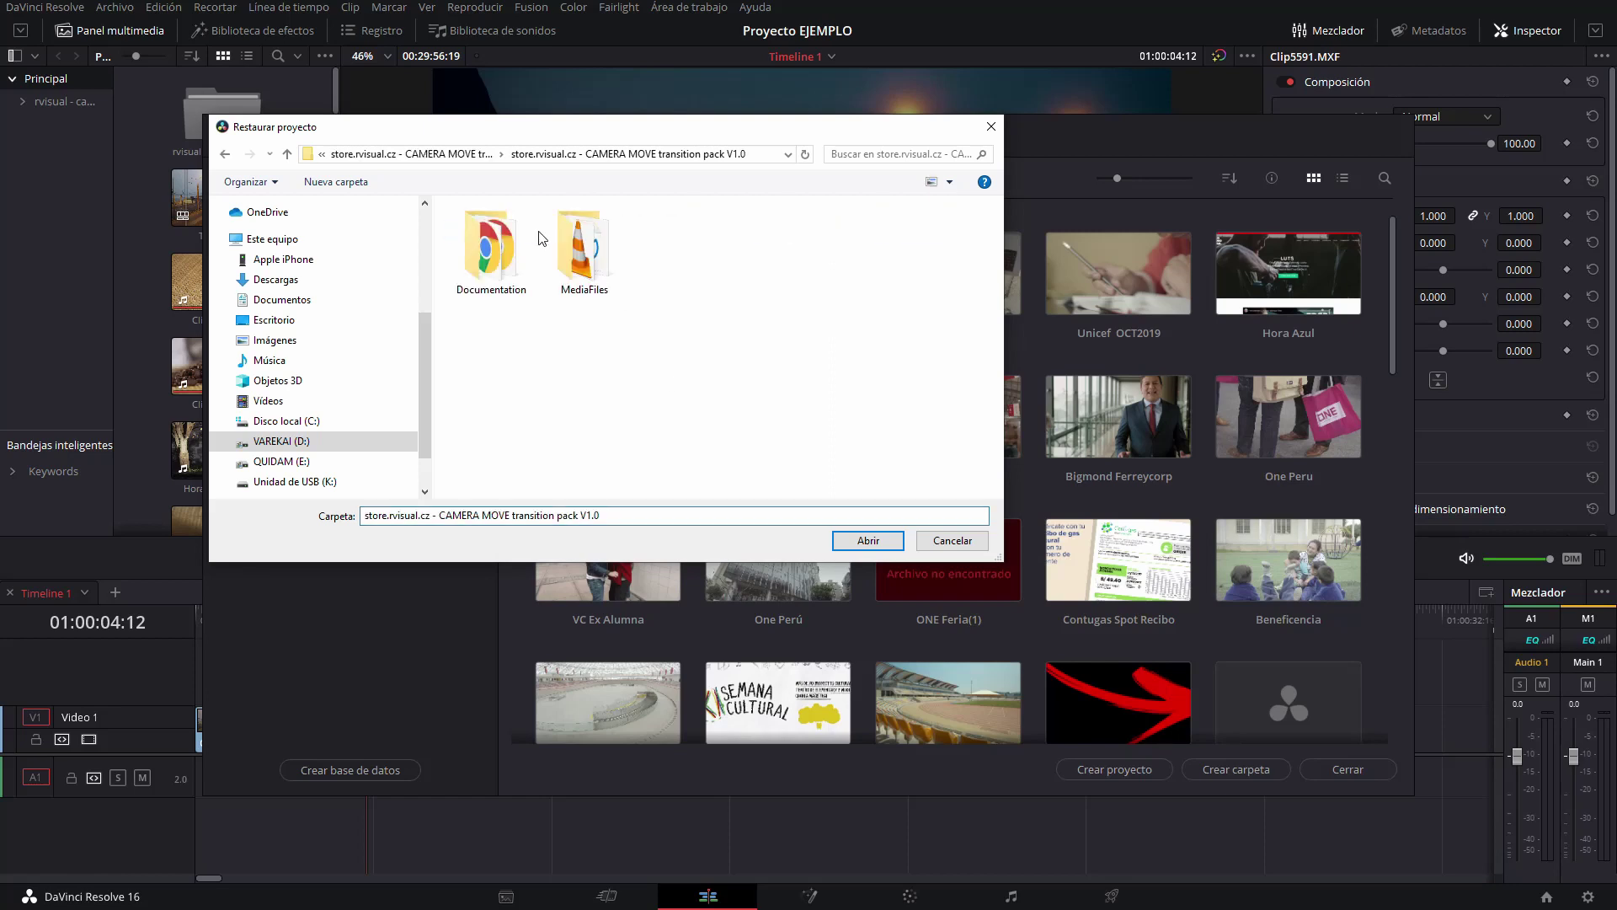
pyautogui.click(868, 541)
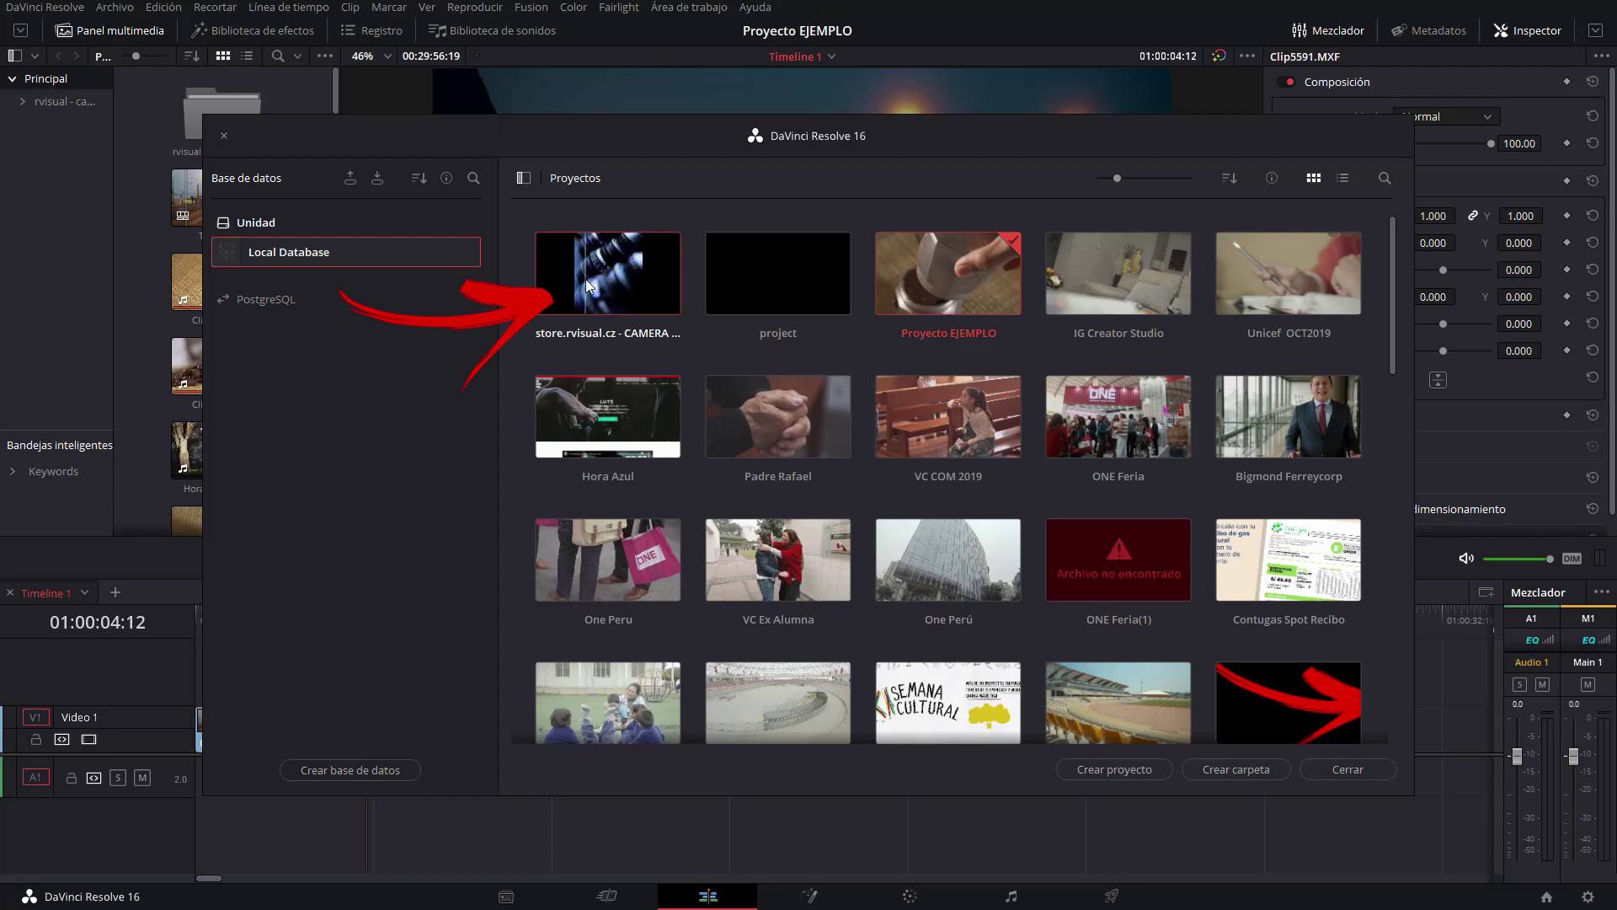
pyautogui.doubleClick(593, 305)
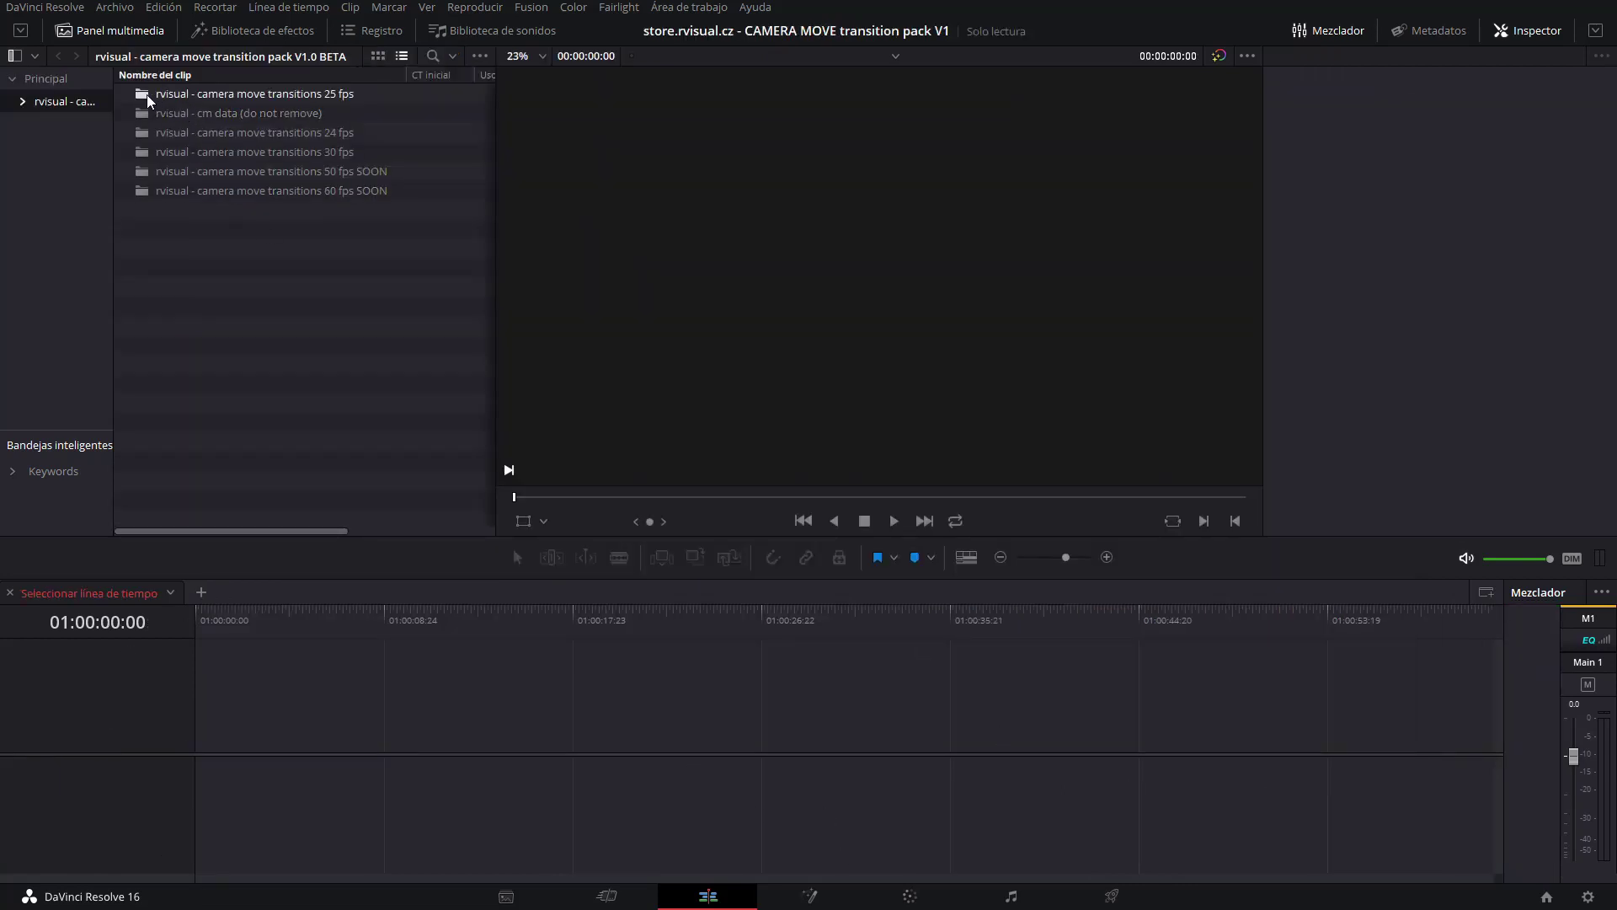
# Browse the 24, 25, 30, 50 and 60 fps transition bins in the Media Pool.
pyautogui.click(324, 189)
pyautogui.click(324, 151)
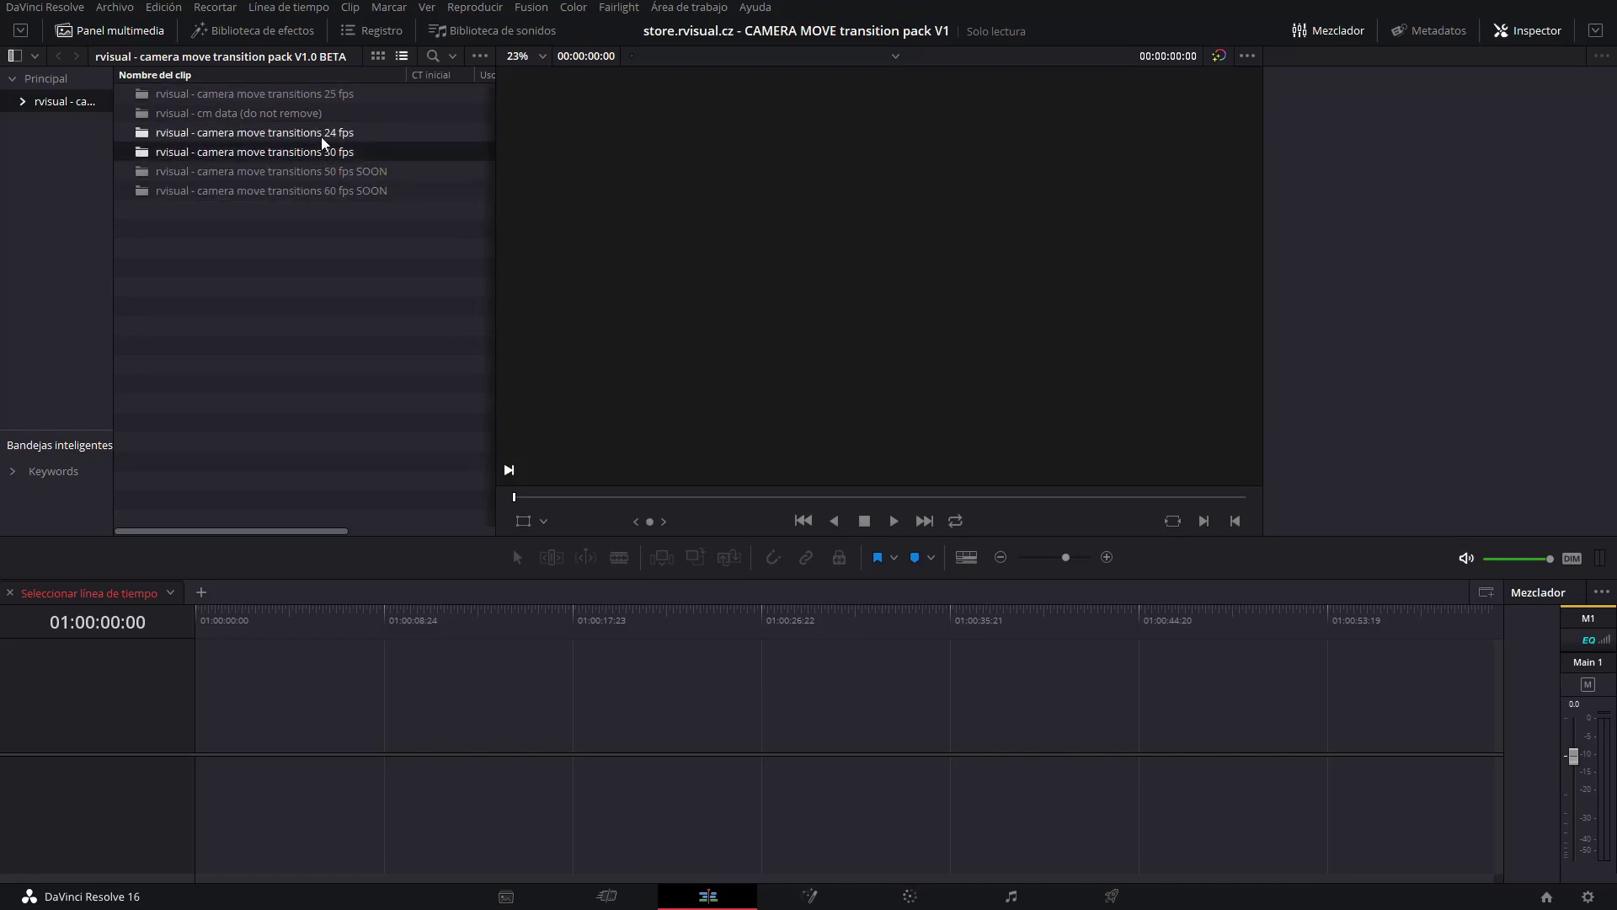
pyautogui.click(352, 98)
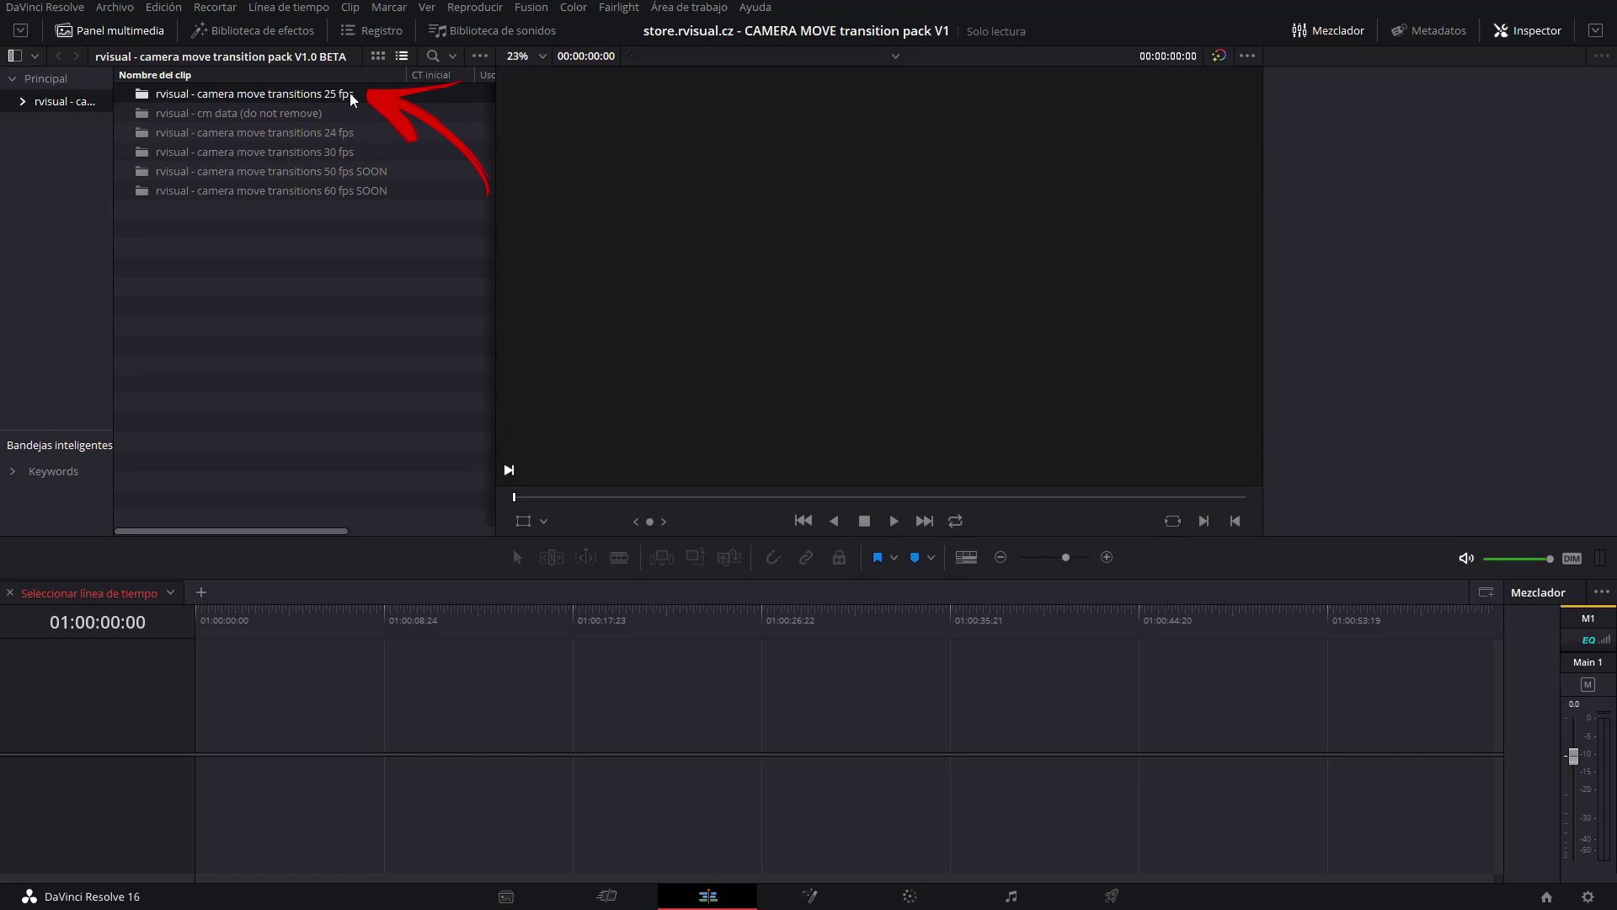
pyautogui.click(343, 137)
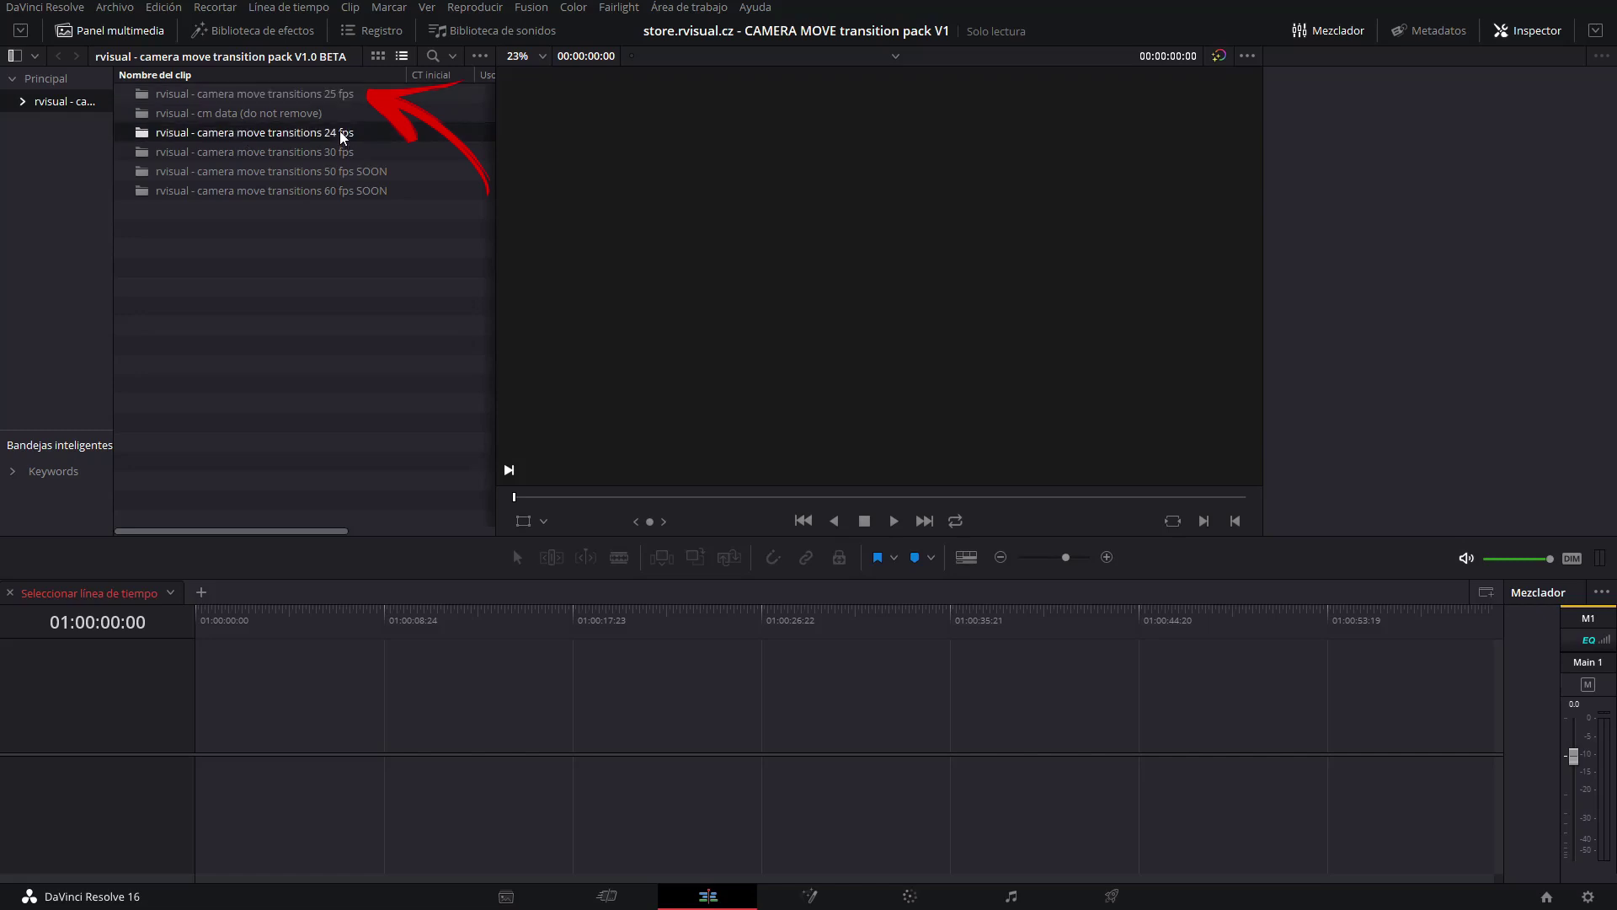
pyautogui.click(337, 155)
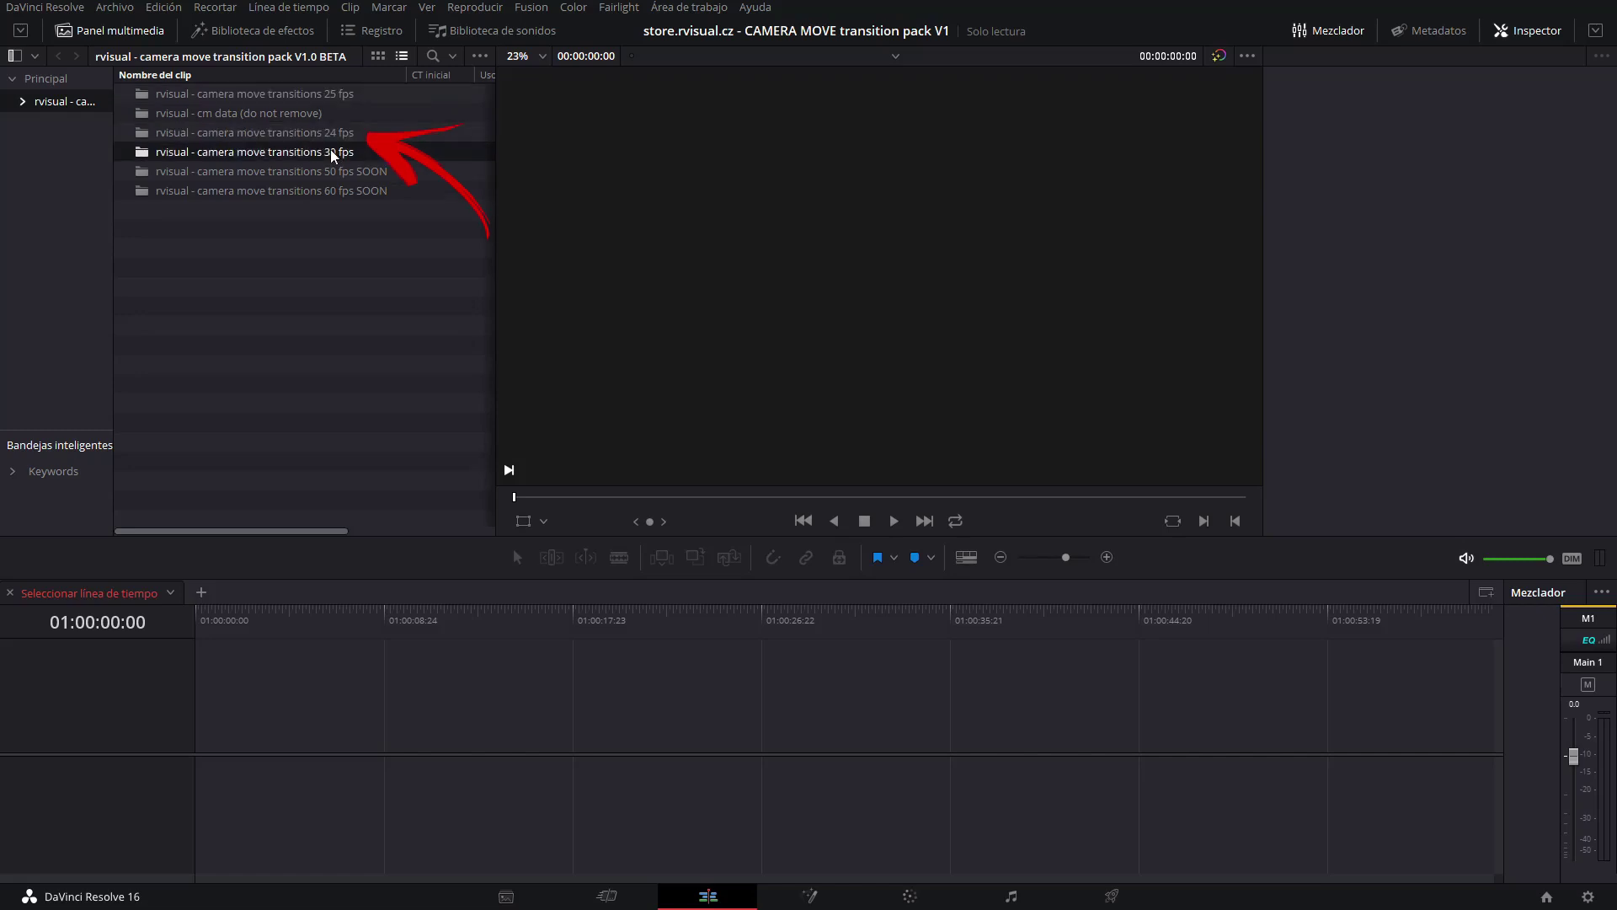
pyautogui.click(346, 171)
pyautogui.click(348, 191)
pyautogui.click(334, 172)
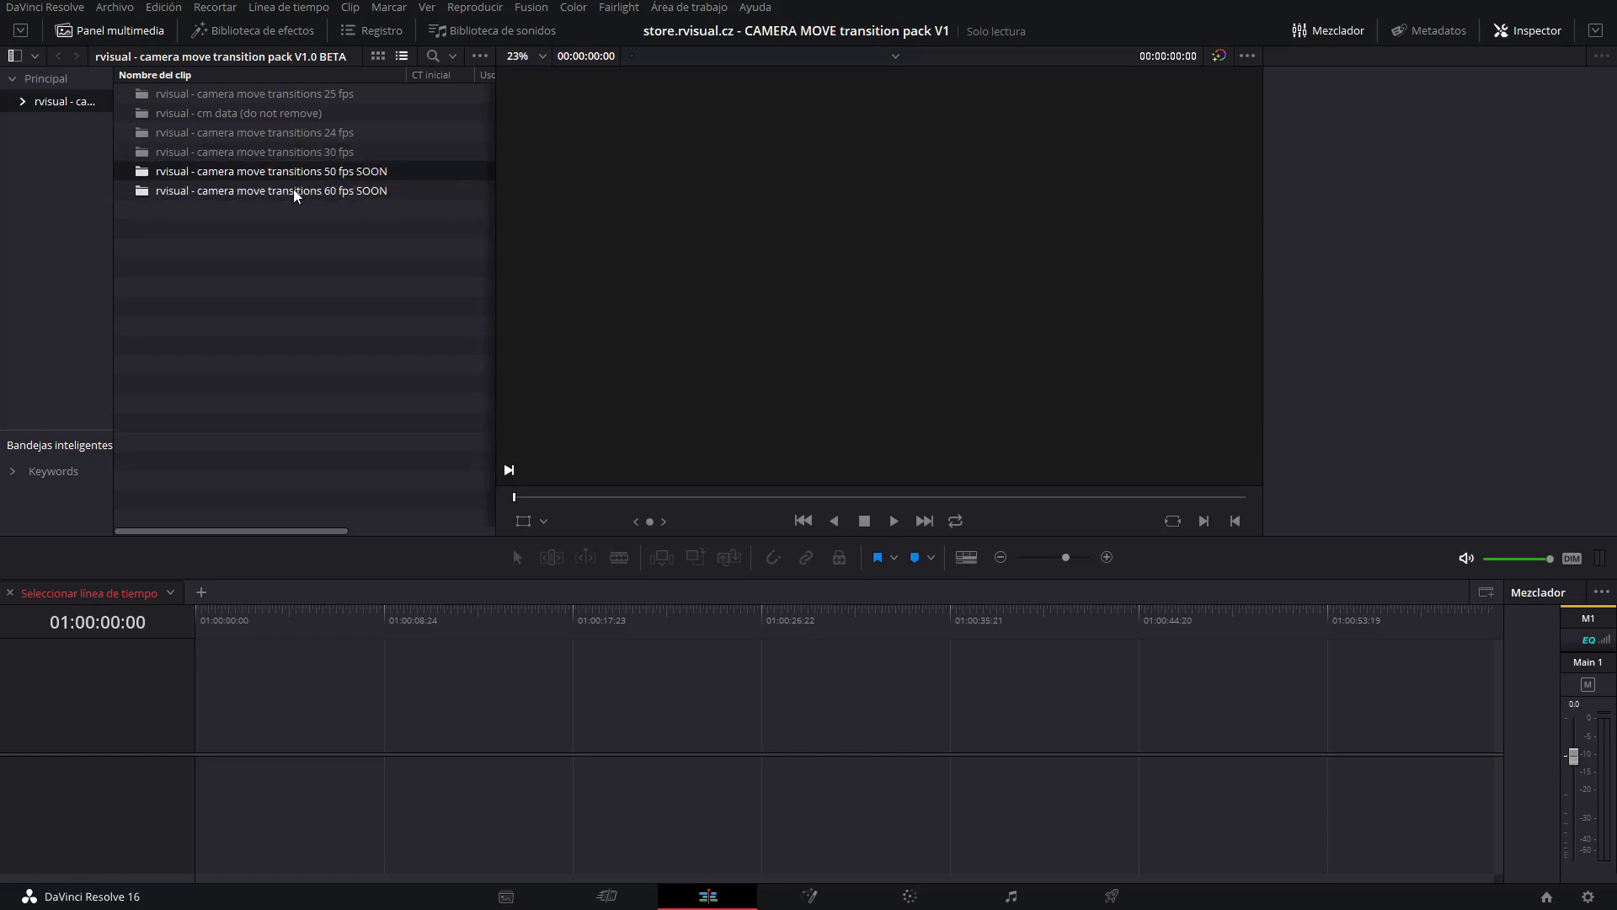
pyautogui.click(296, 190)
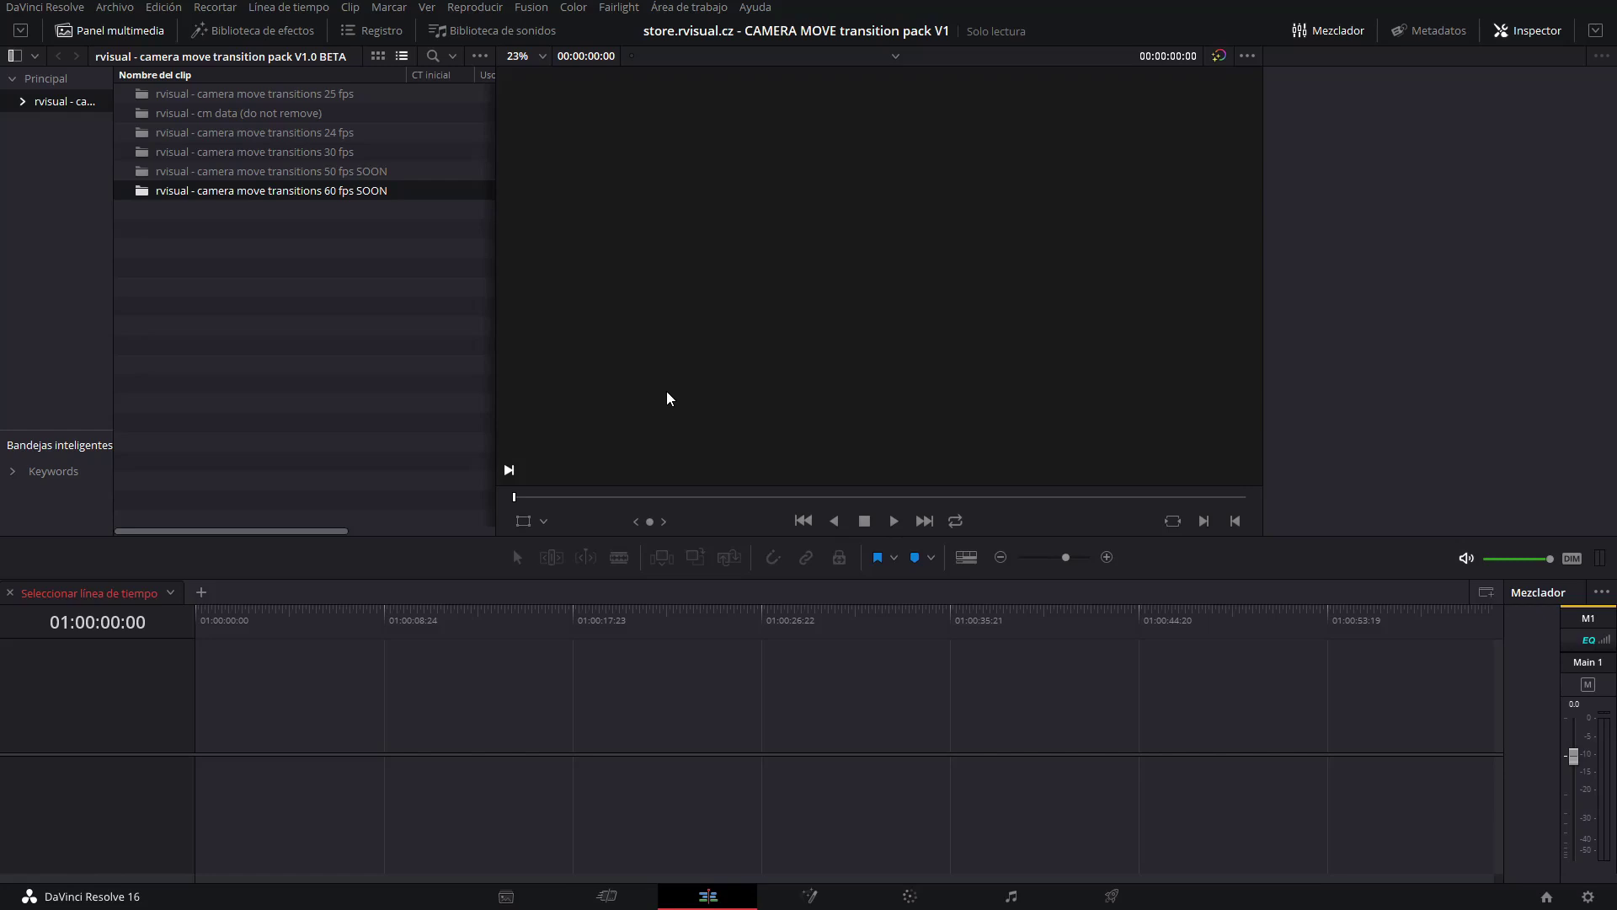
# Revisit the 30, 24 and 25 fps bins, then return to the Principal bin.
pyautogui.click(338, 151)
pyautogui.click(338, 132)
pyautogui.click(335, 95)
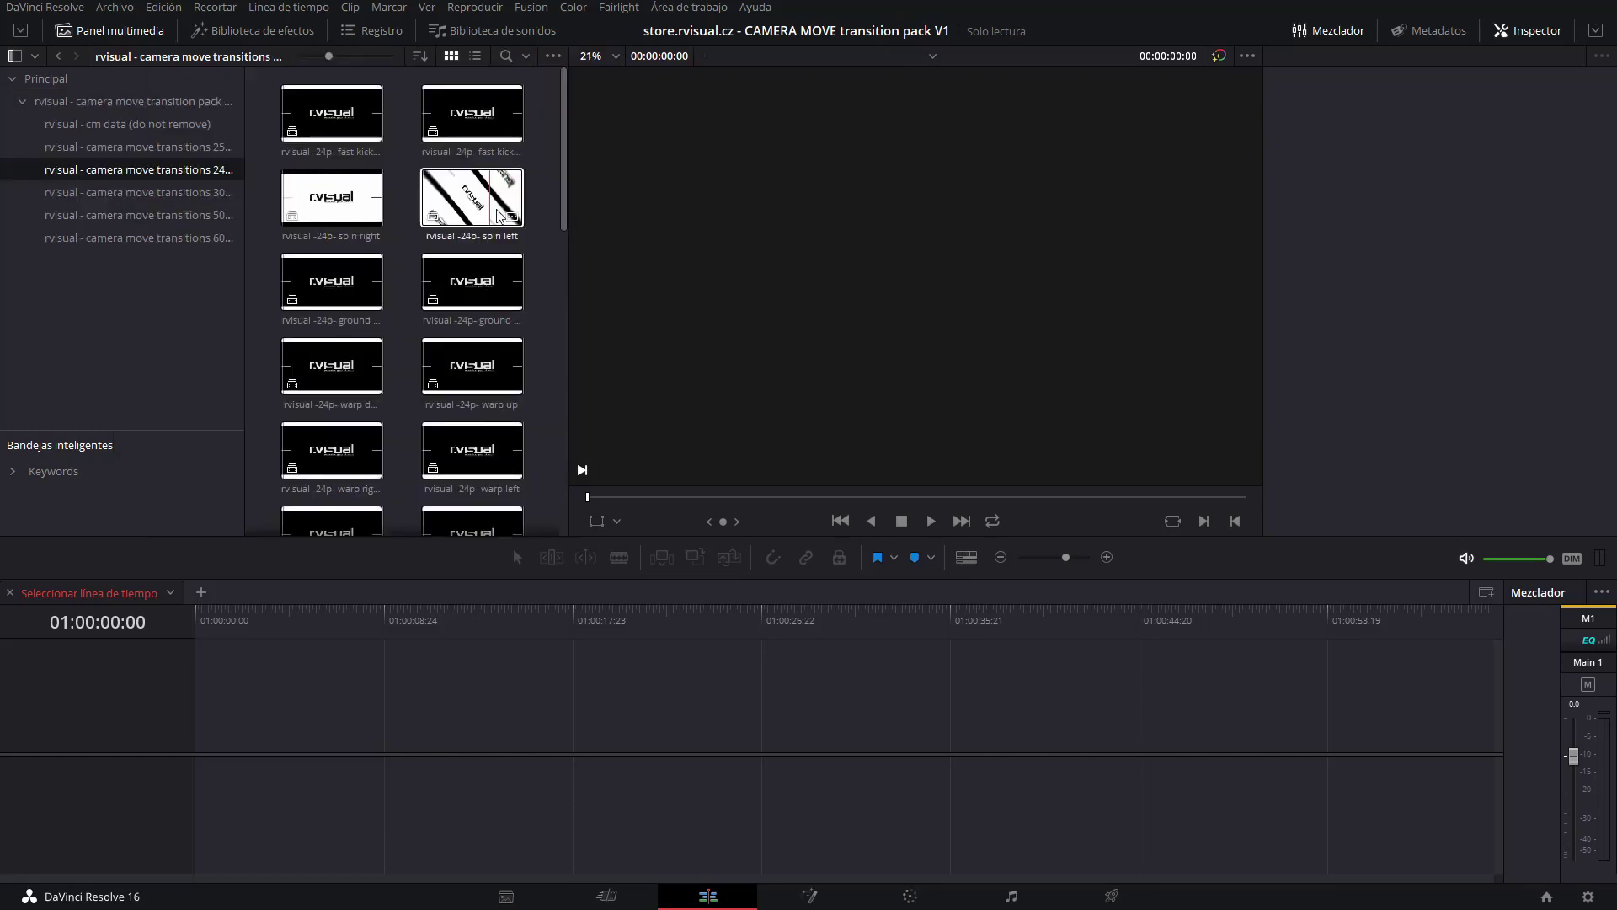
pyautogui.moveTo(564, 164); pyautogui.dragTo(562, 472)
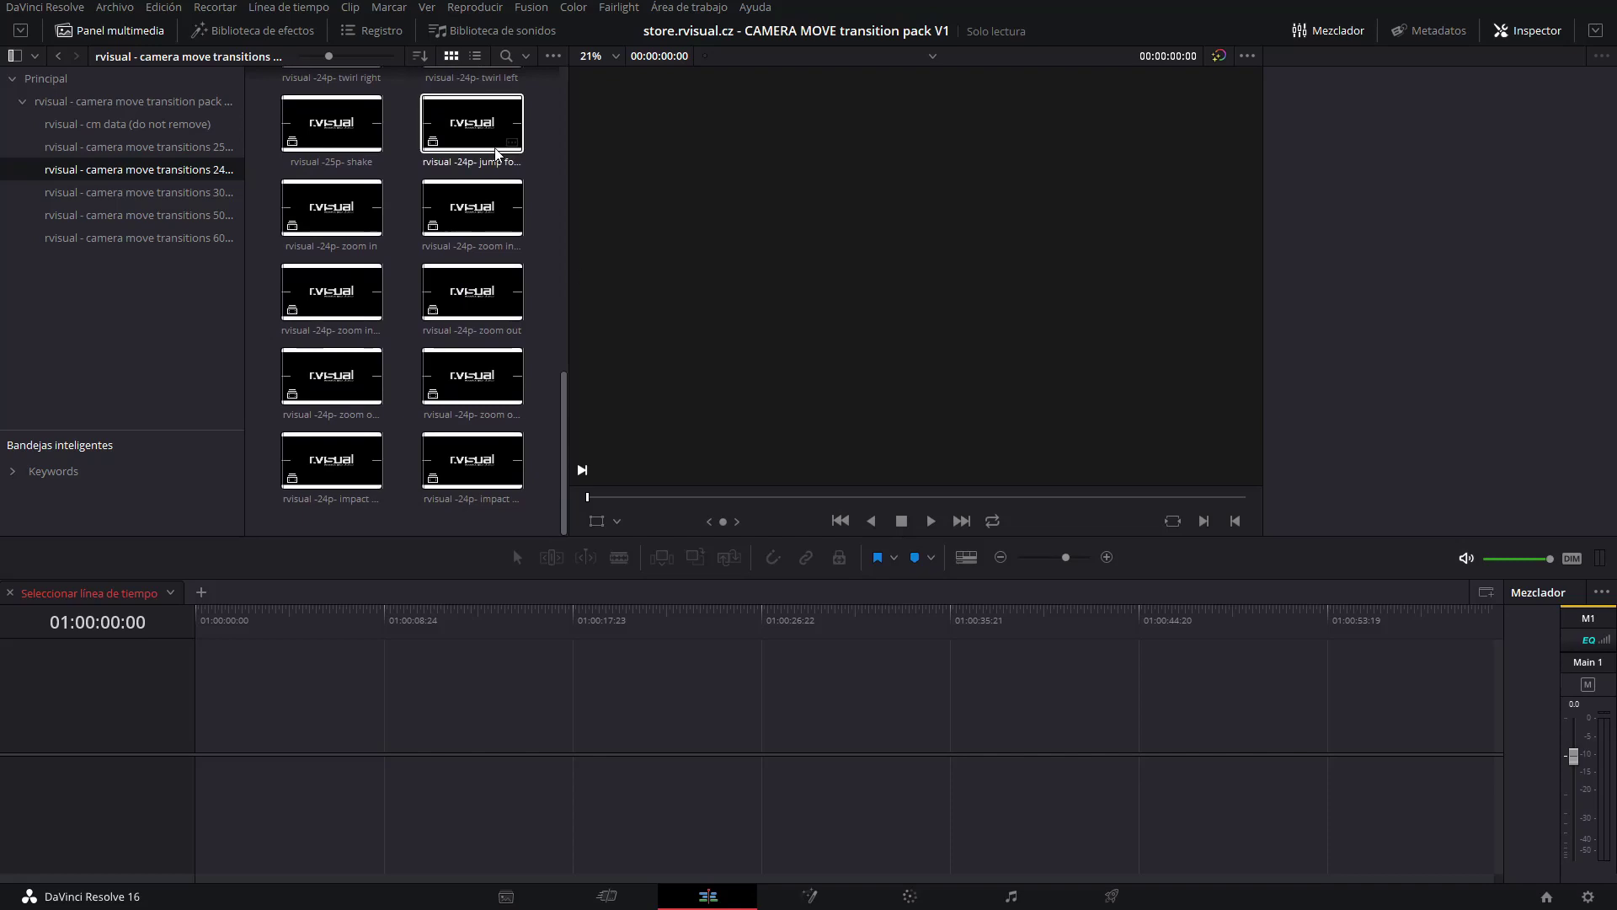
pyautogui.click(44, 84)
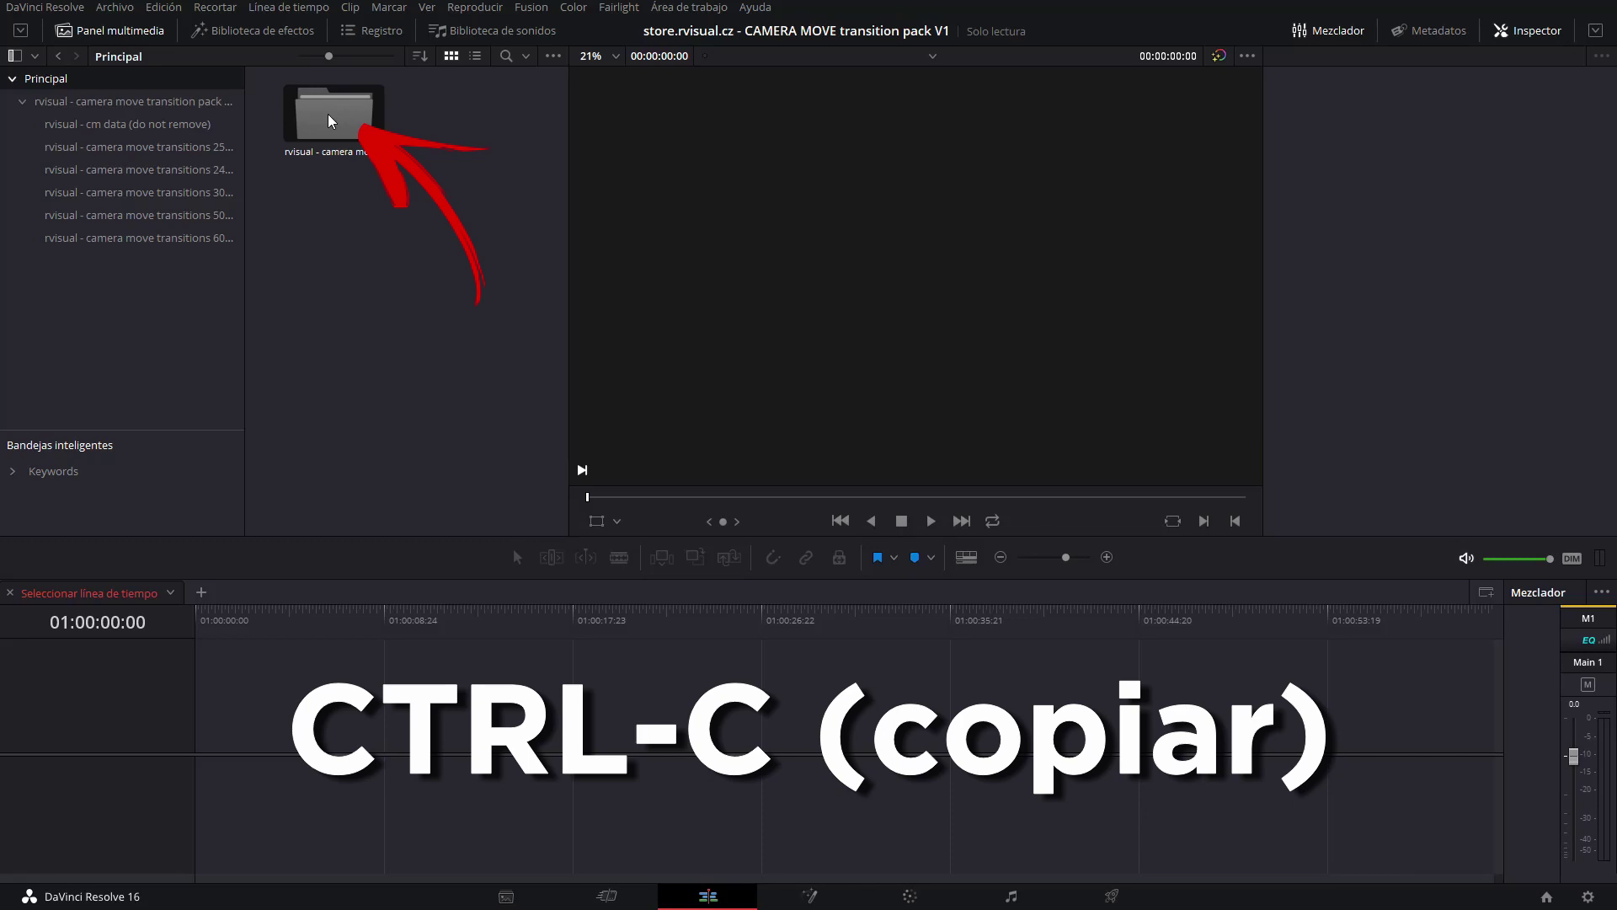
# Reopen Proyecto EJEMPLO and paste the transition pack folder into its main bin.
pyautogui.click(1547, 896)
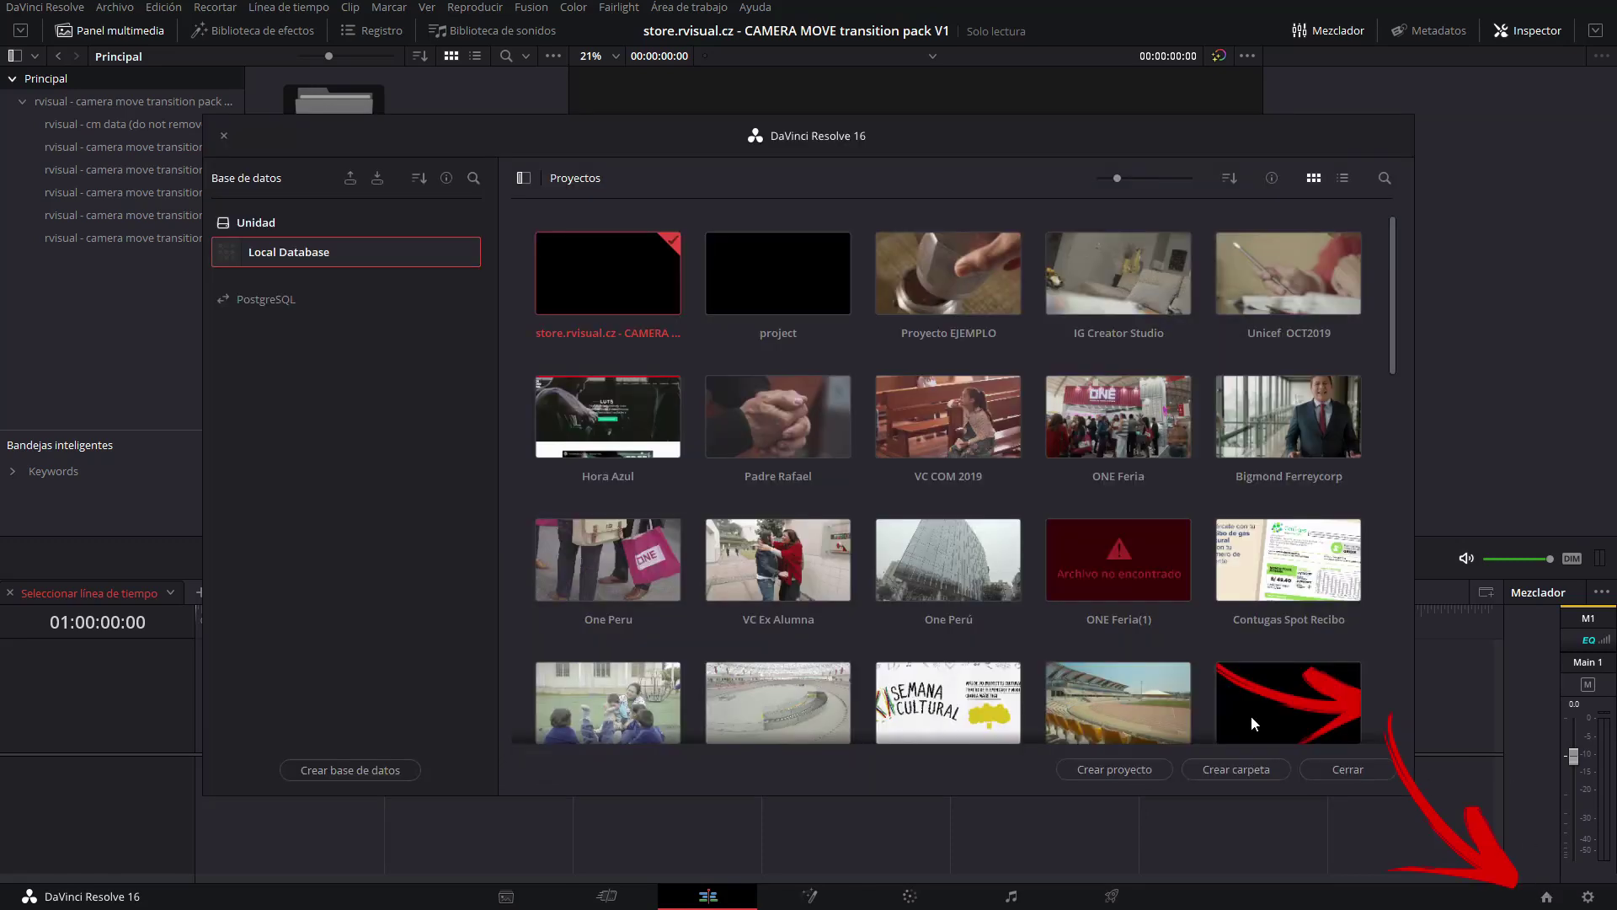
pyautogui.doubleClick(962, 273)
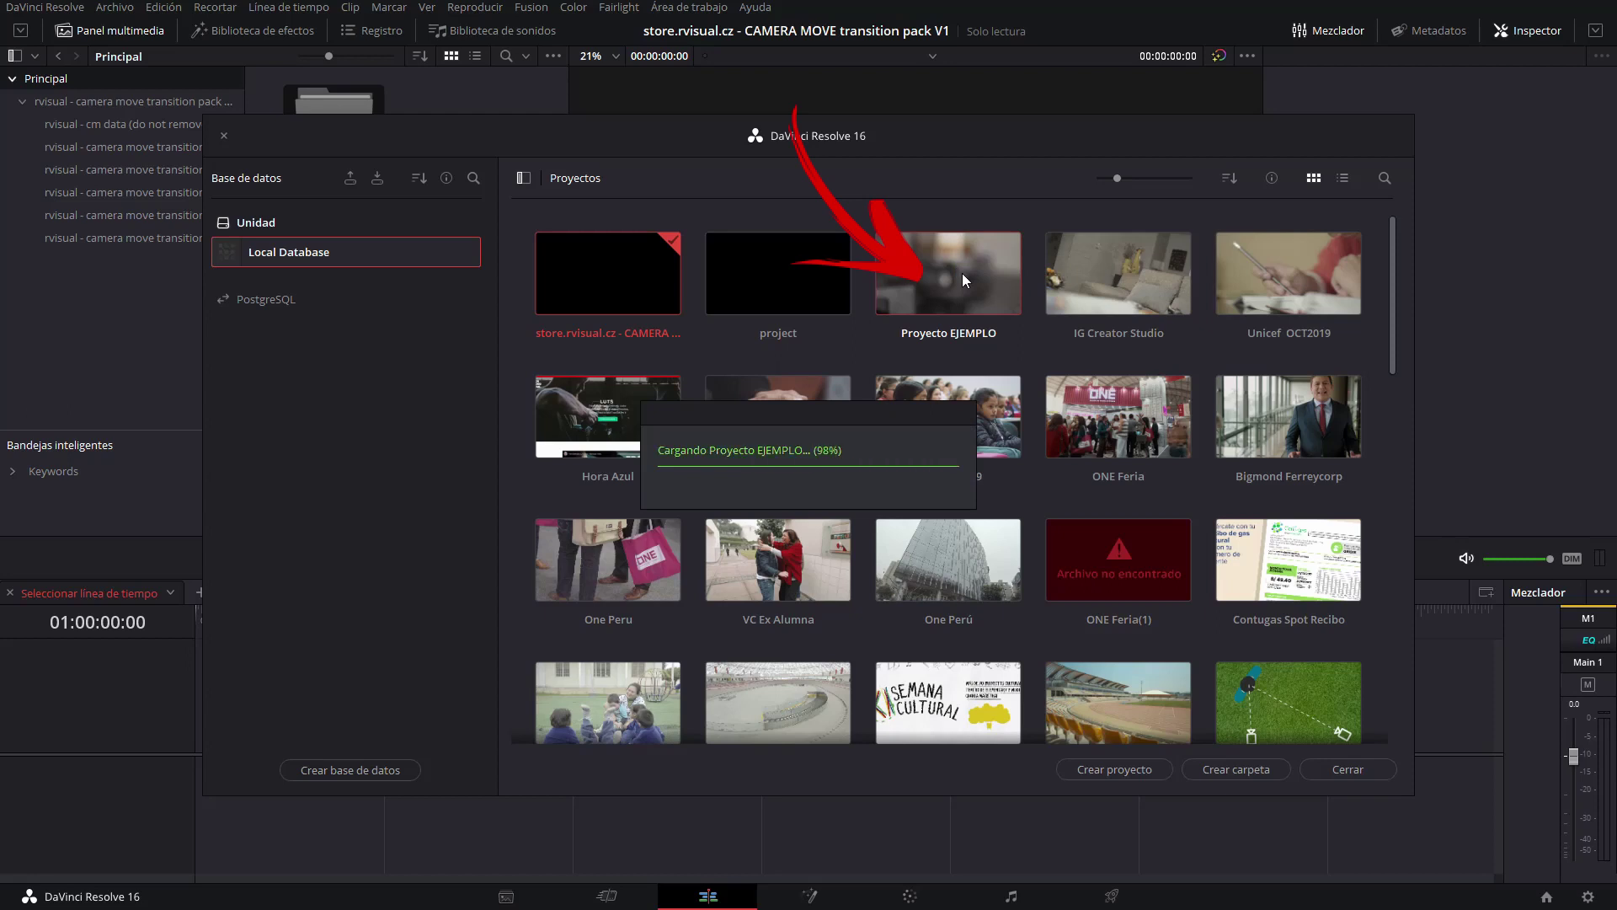
pyautogui.hotkey('ctrl', 'v')
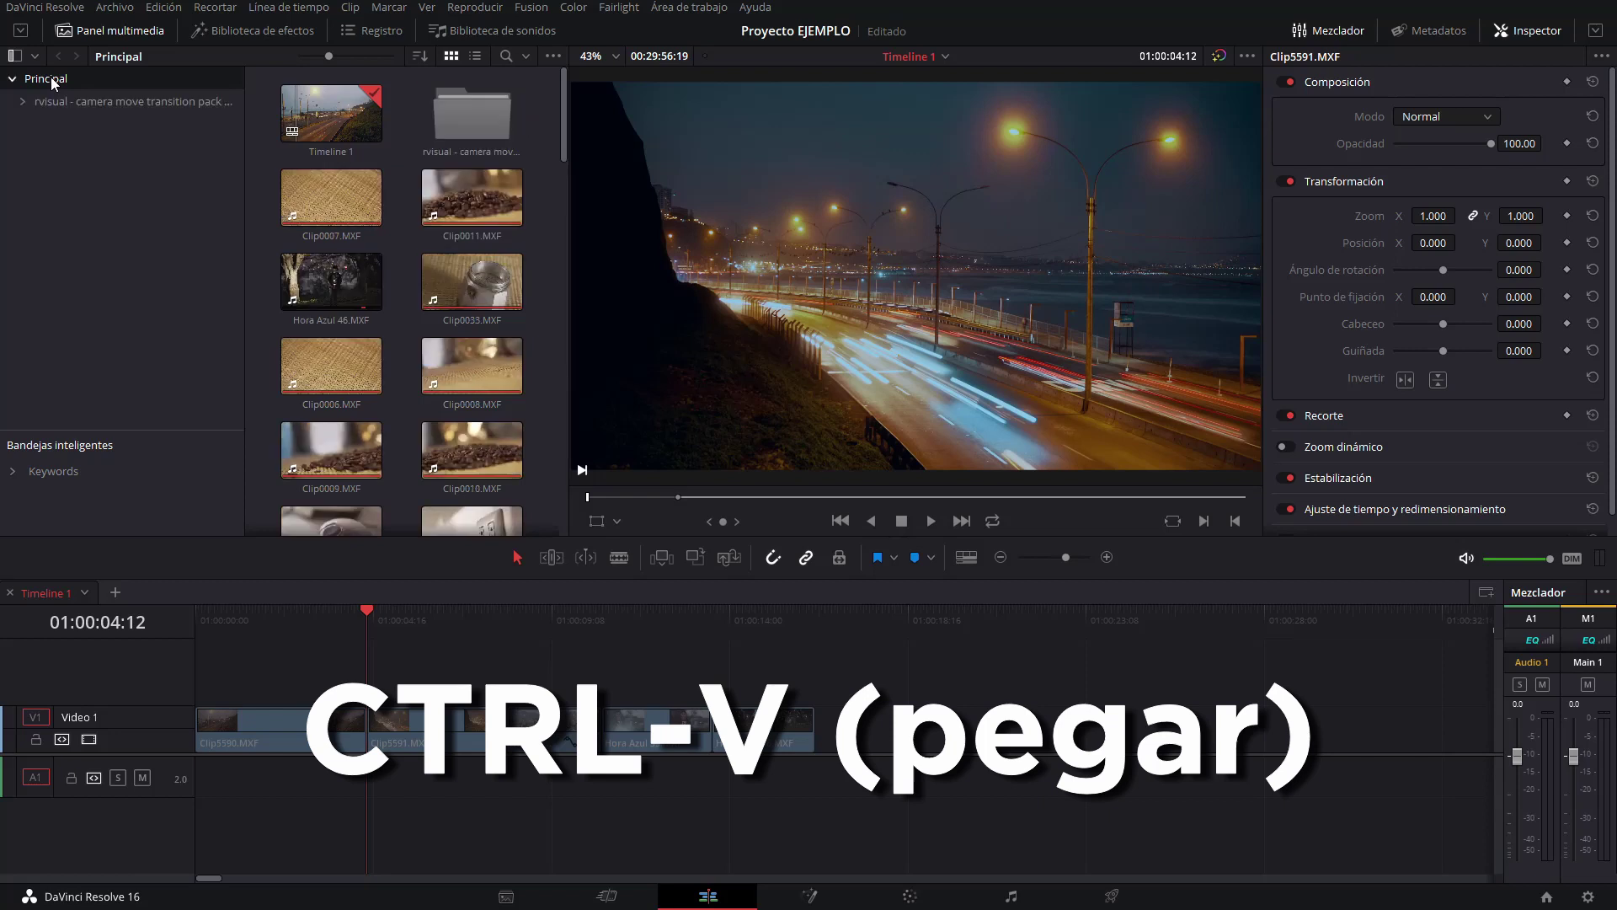
pyautogui.click(50, 100)
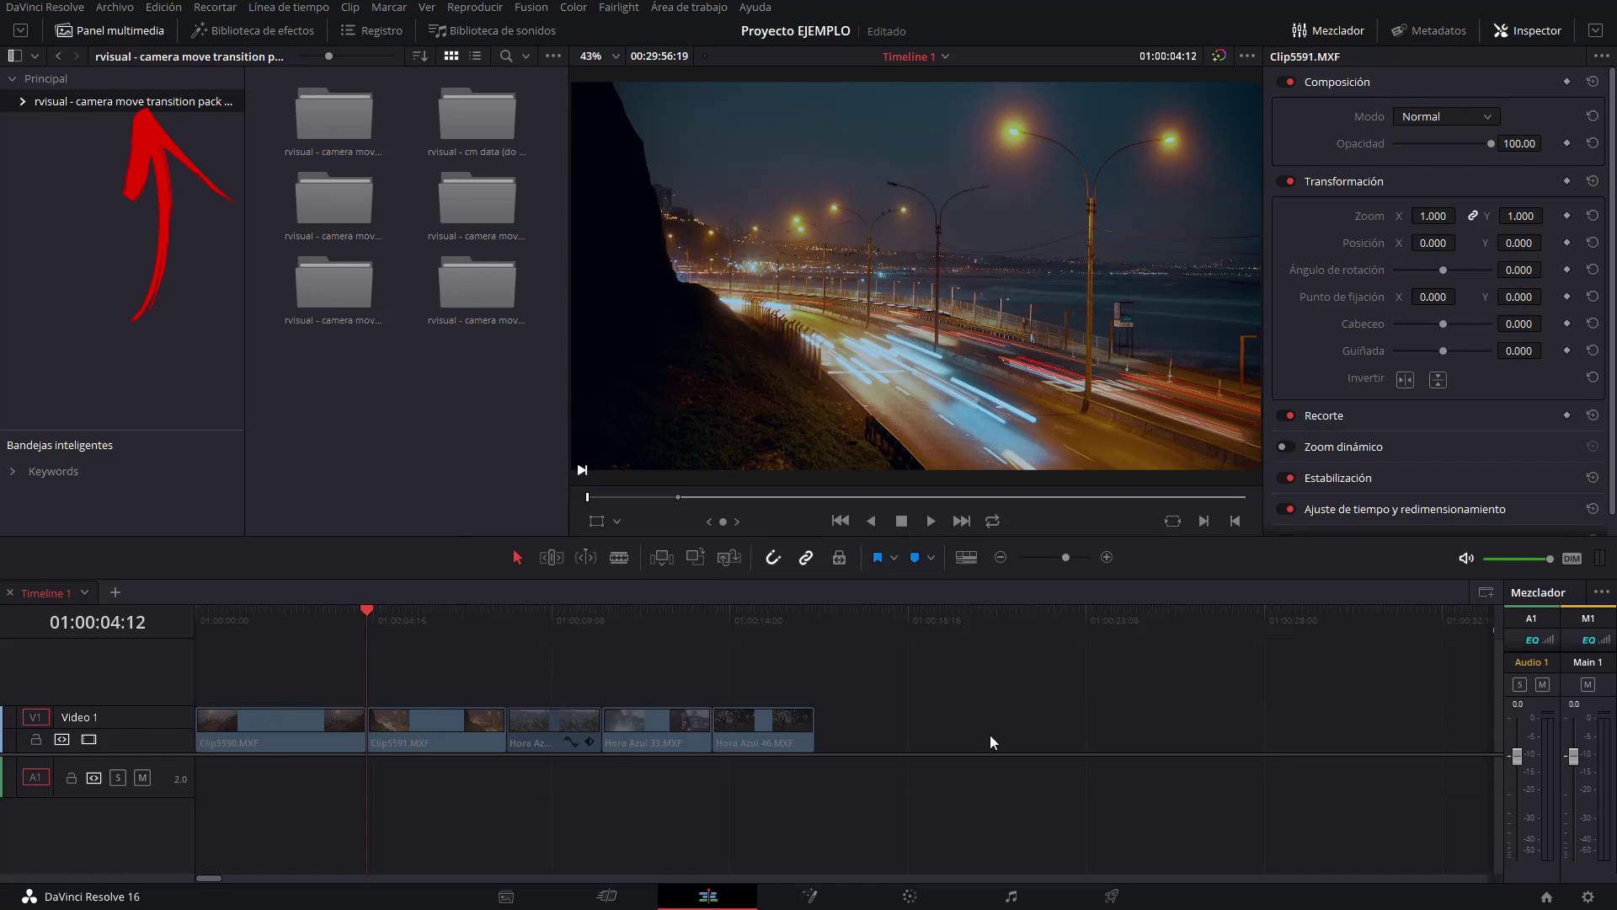
# Rename the transition pack bin to TRANSICIONES.
pyautogui.rightClick(82, 98)
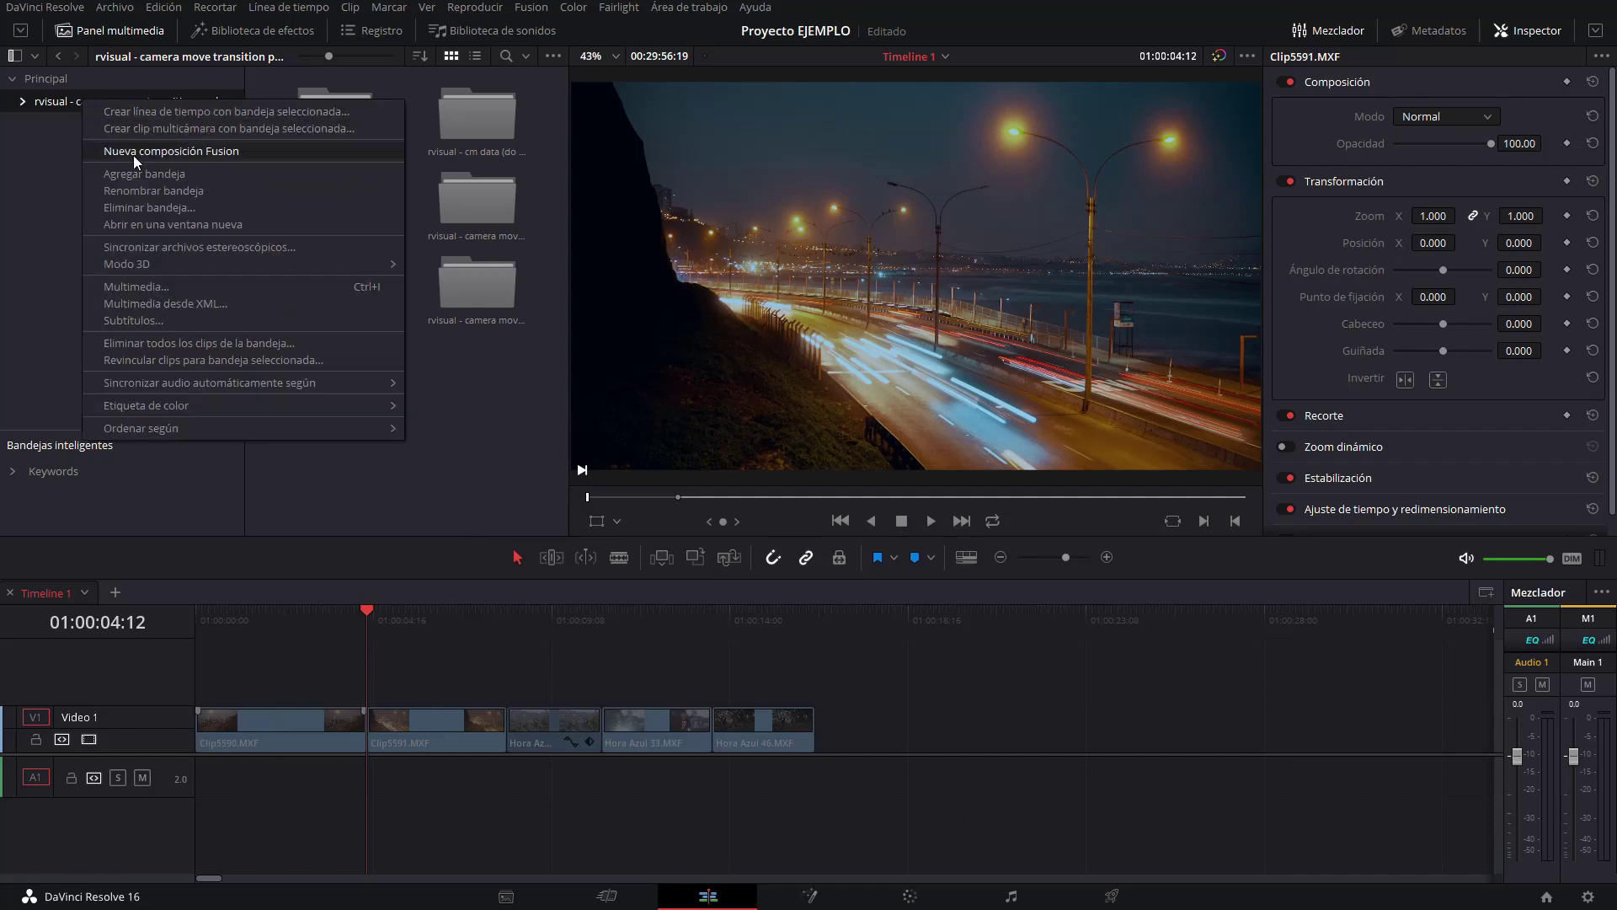
pyautogui.click(131, 191)
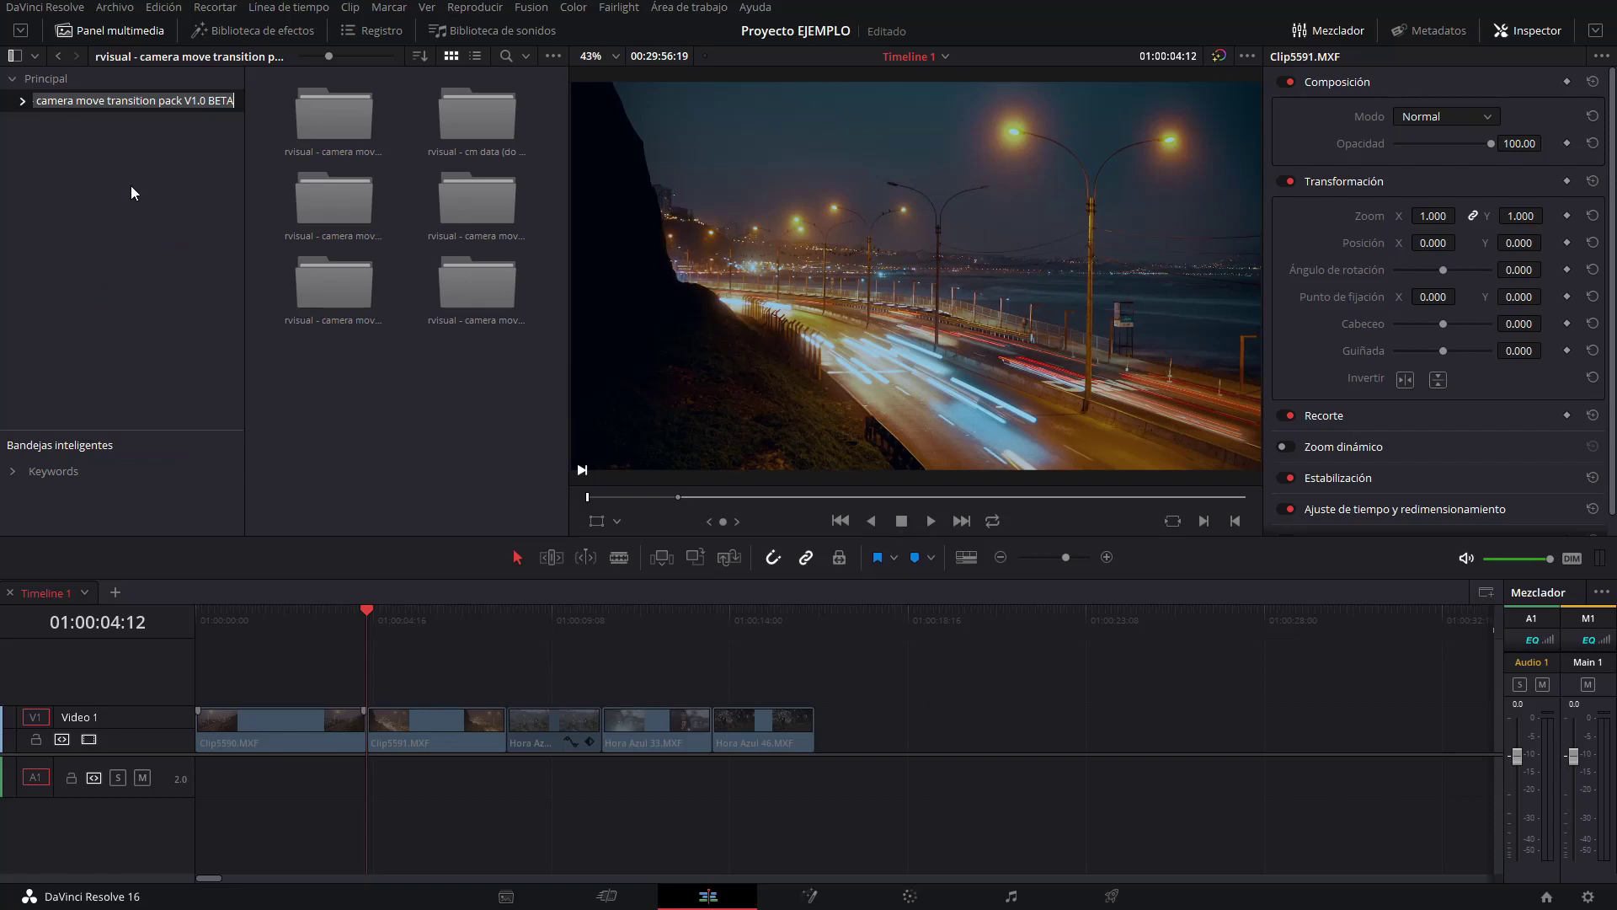
pyautogui.write('TRANSICX')
pyautogui.press('BackSpace')
pyautogui.write('IONES')
pyautogui.press('Return')
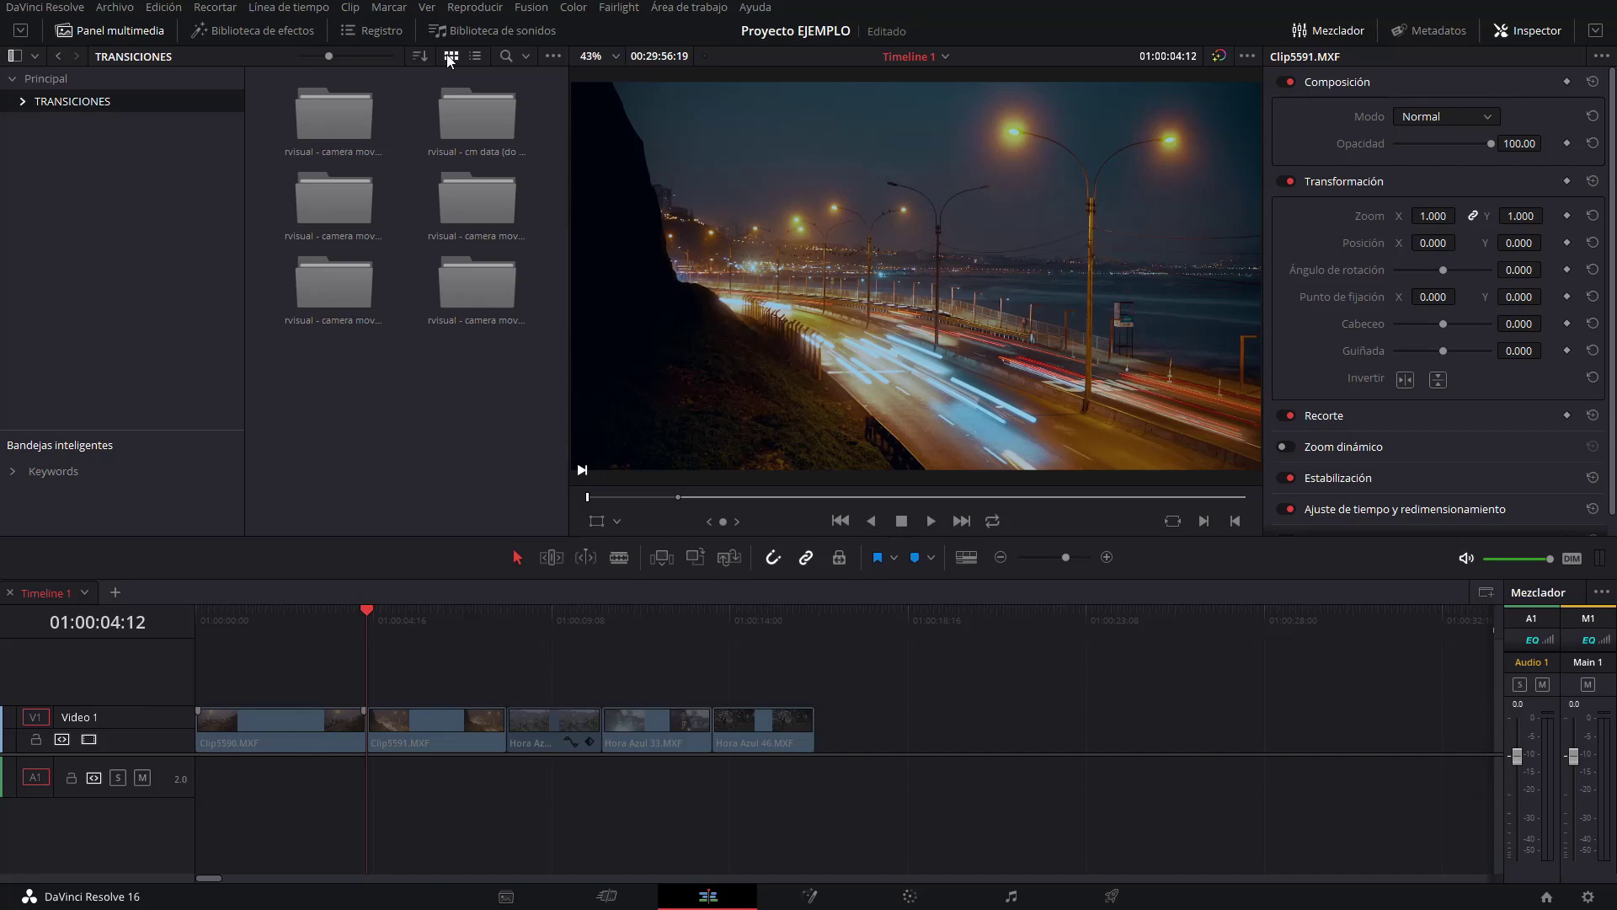
# Drop the 24 fps 'spin left' clip onto Video 2 above the Clip5590–Clip5591 cut.
pyautogui.click(475, 56)
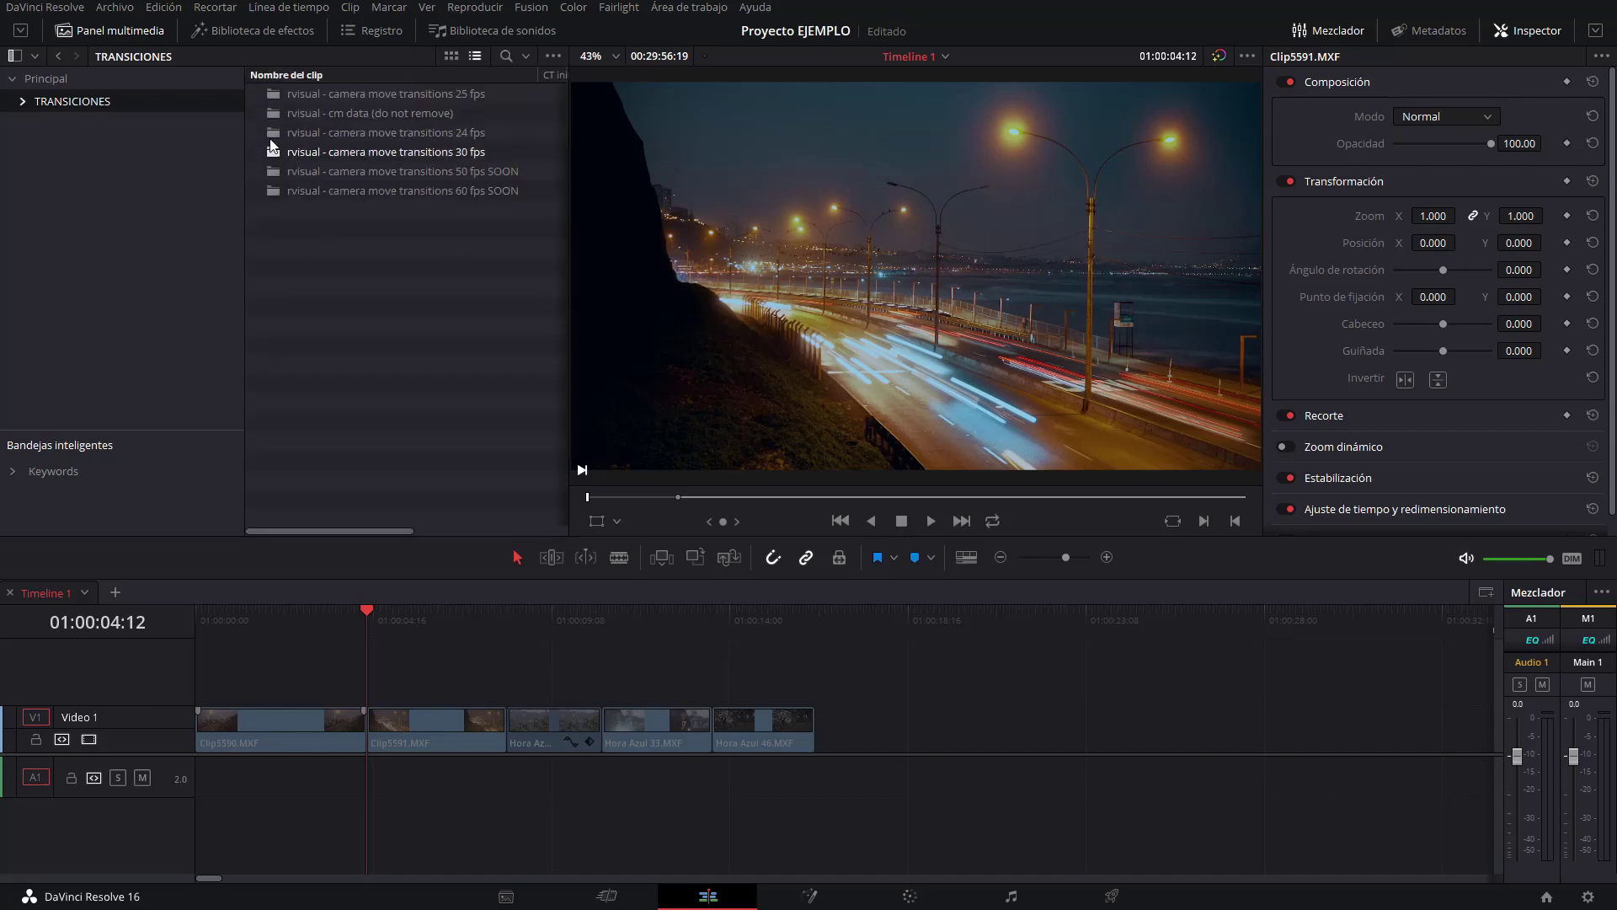
pyautogui.doubleClick(452, 135)
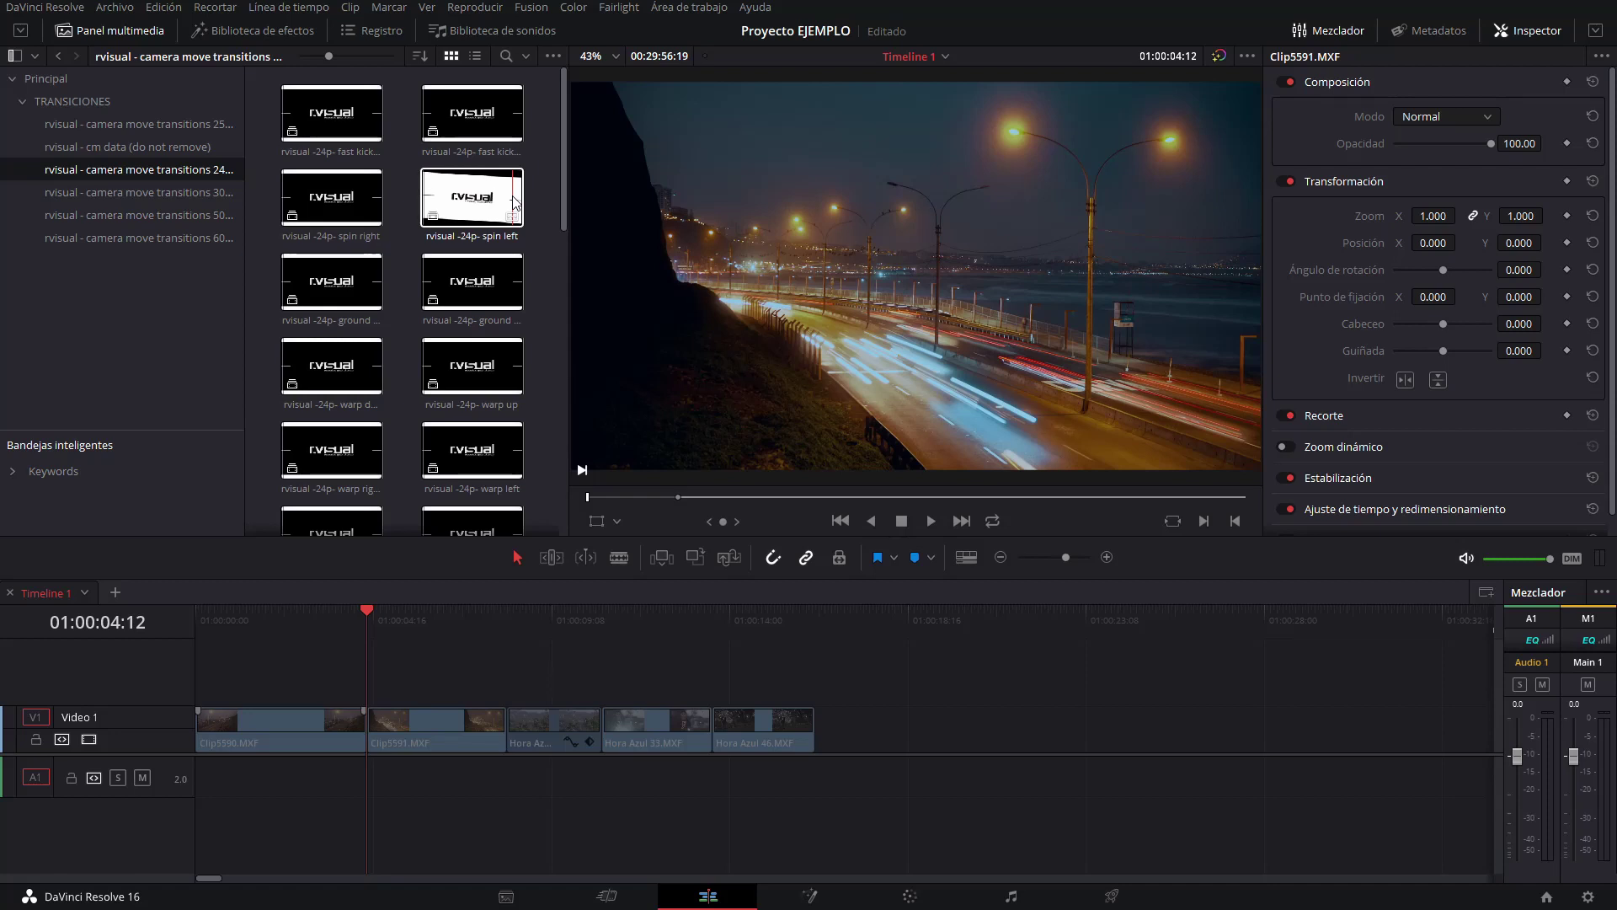
pyautogui.moveTo(516, 202); pyautogui.dragTo(347, 696)
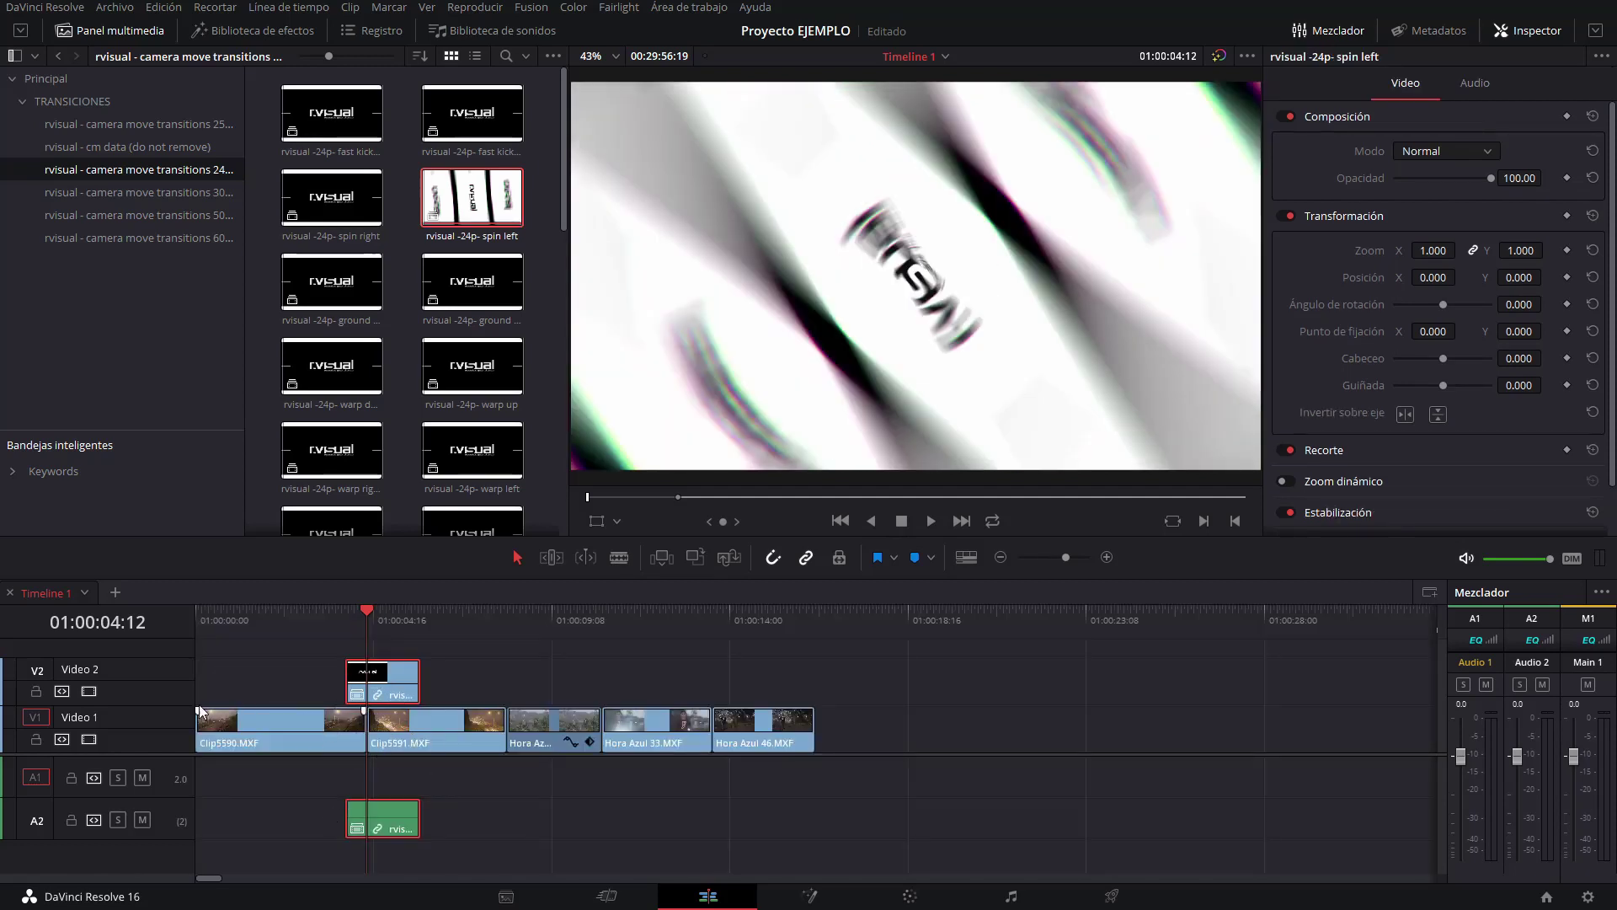
# Decompose the spin left clip in place and shift its layers to line up with the cut.
pyautogui.rightClick(388, 717)
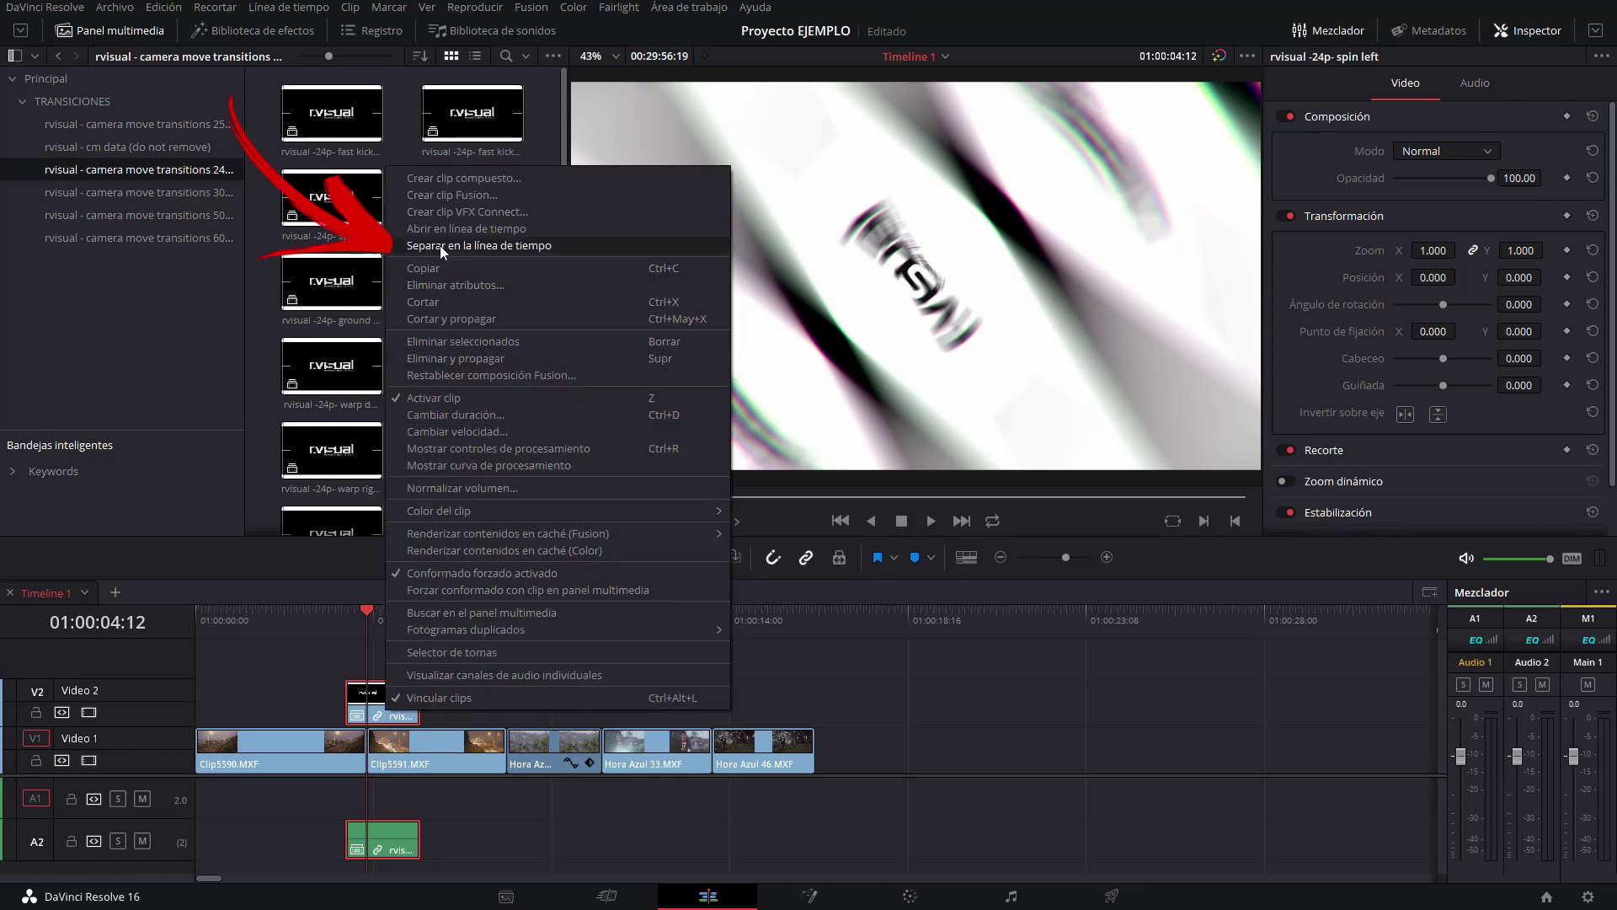
pyautogui.click(502, 245)
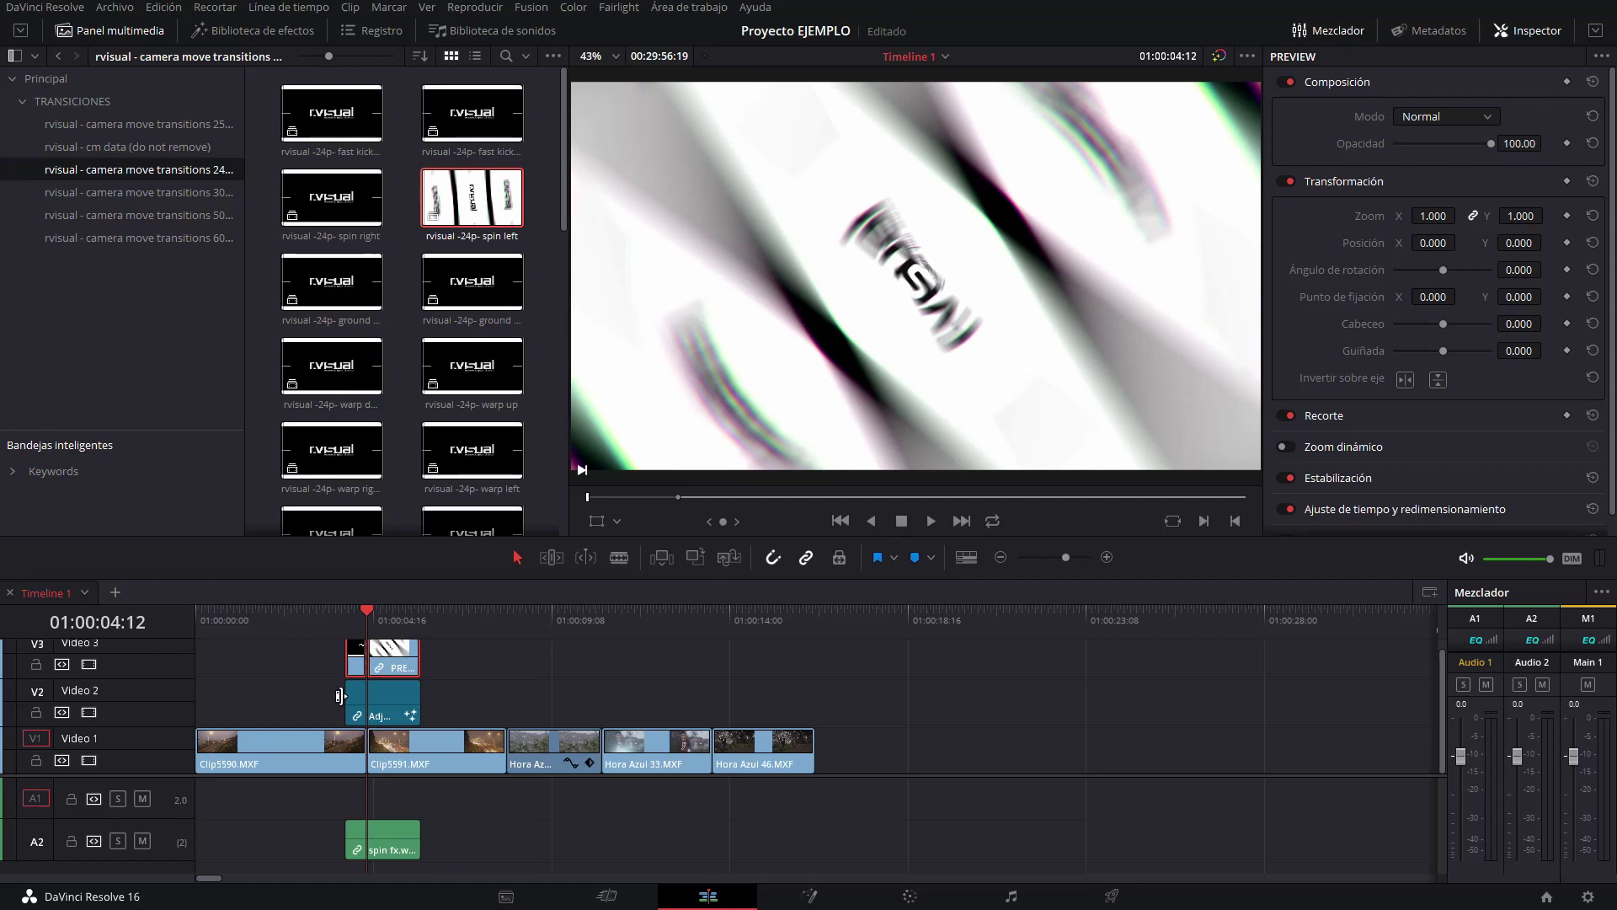
pyautogui.hotkey('ctrl', '=')
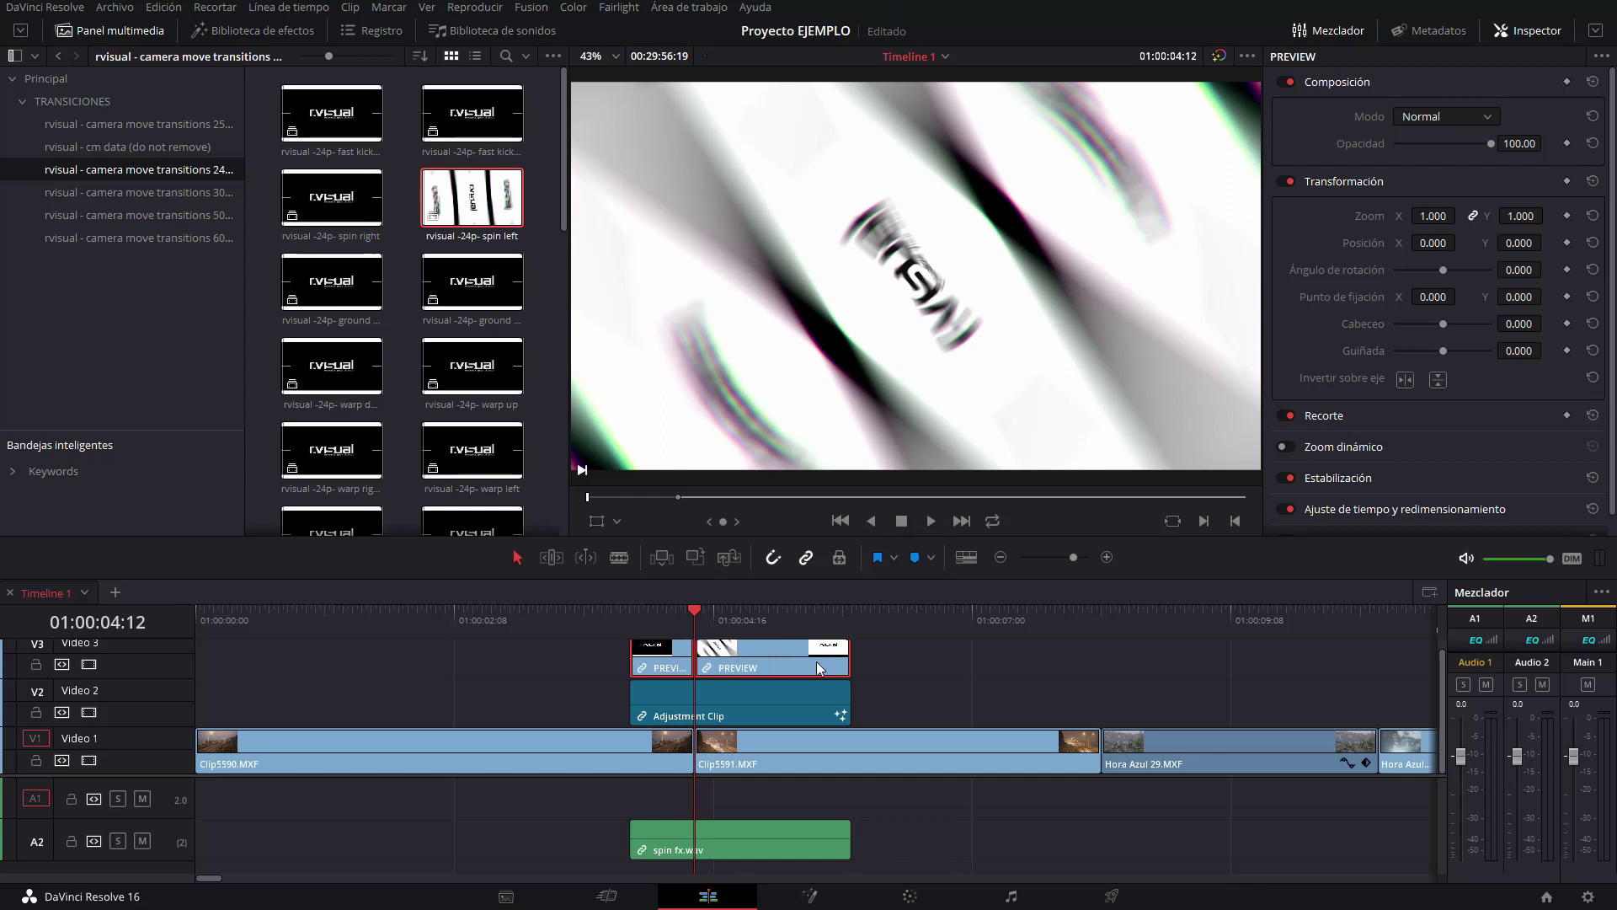
pyautogui.click(880, 679)
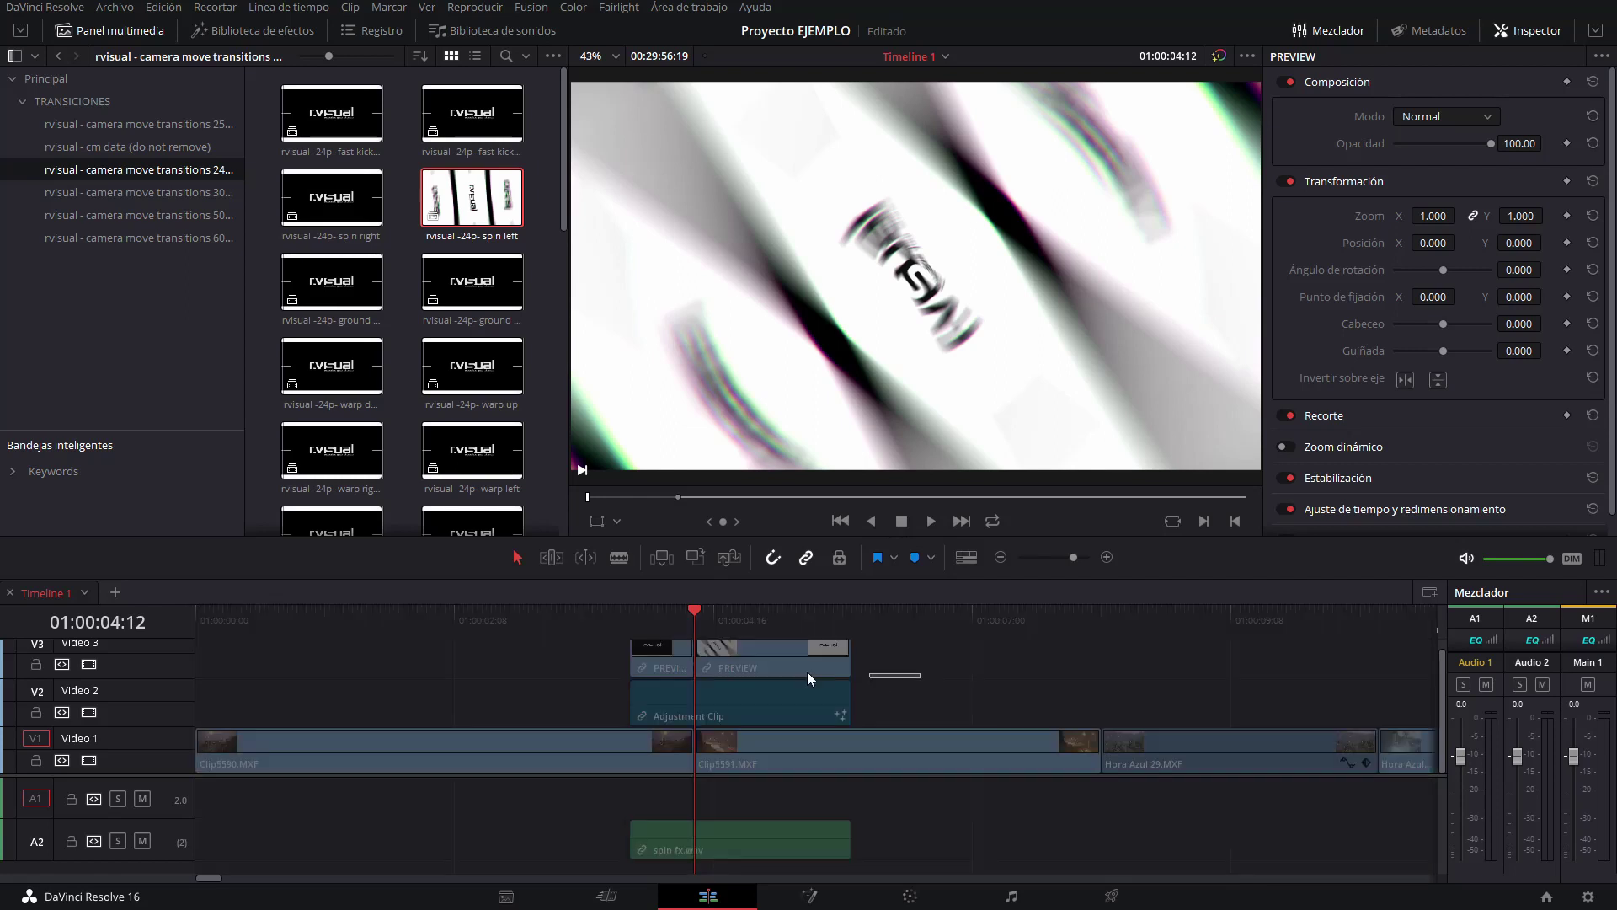
pyautogui.moveTo(879, 674); pyautogui.dragTo(661, 712)
pyautogui.moveTo(797, 709); pyautogui.dragTo(796, 713)
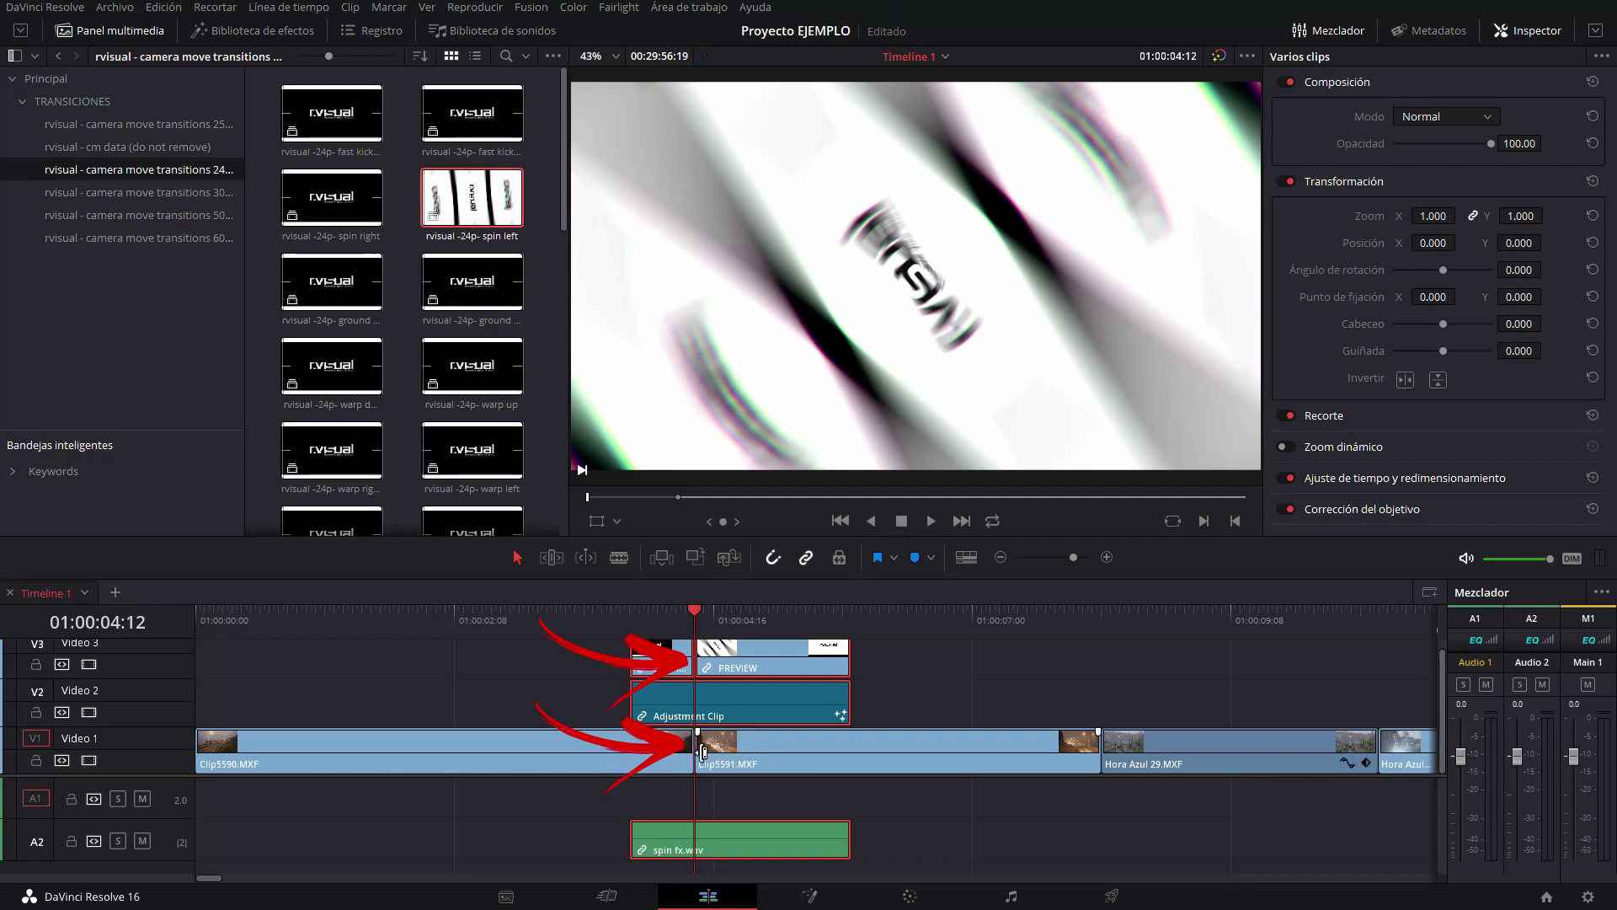
# Delete the PREVIEW clips from Video 3 and play back the transition.
pyautogui.press('Up')
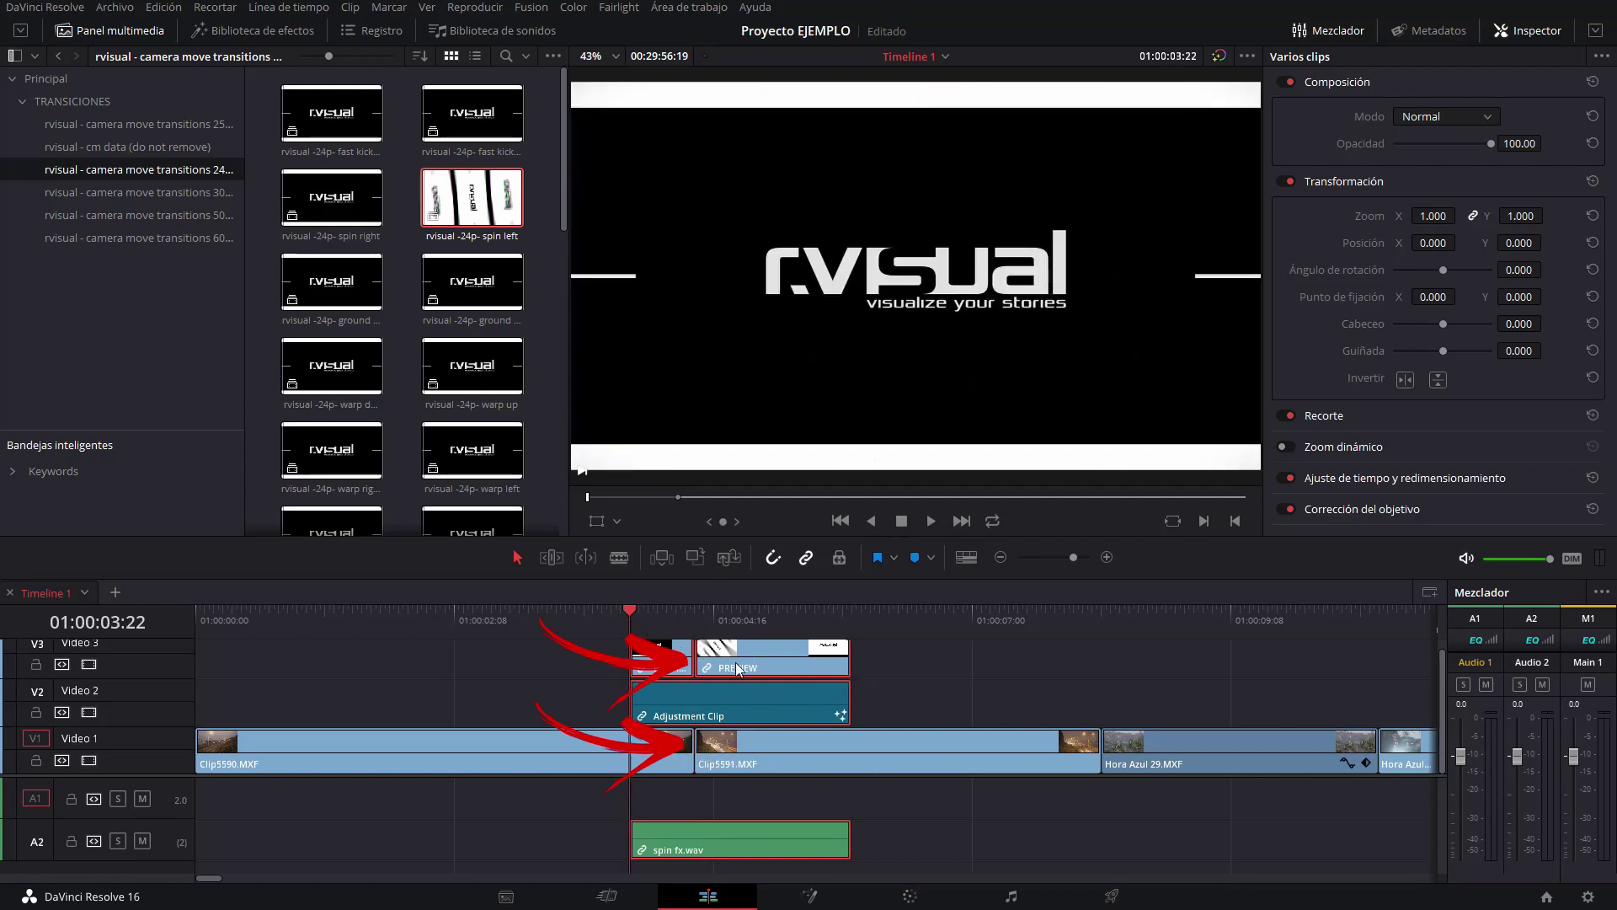
pyautogui.scroll(1, 942, 660)
pyautogui.click(805, 674)
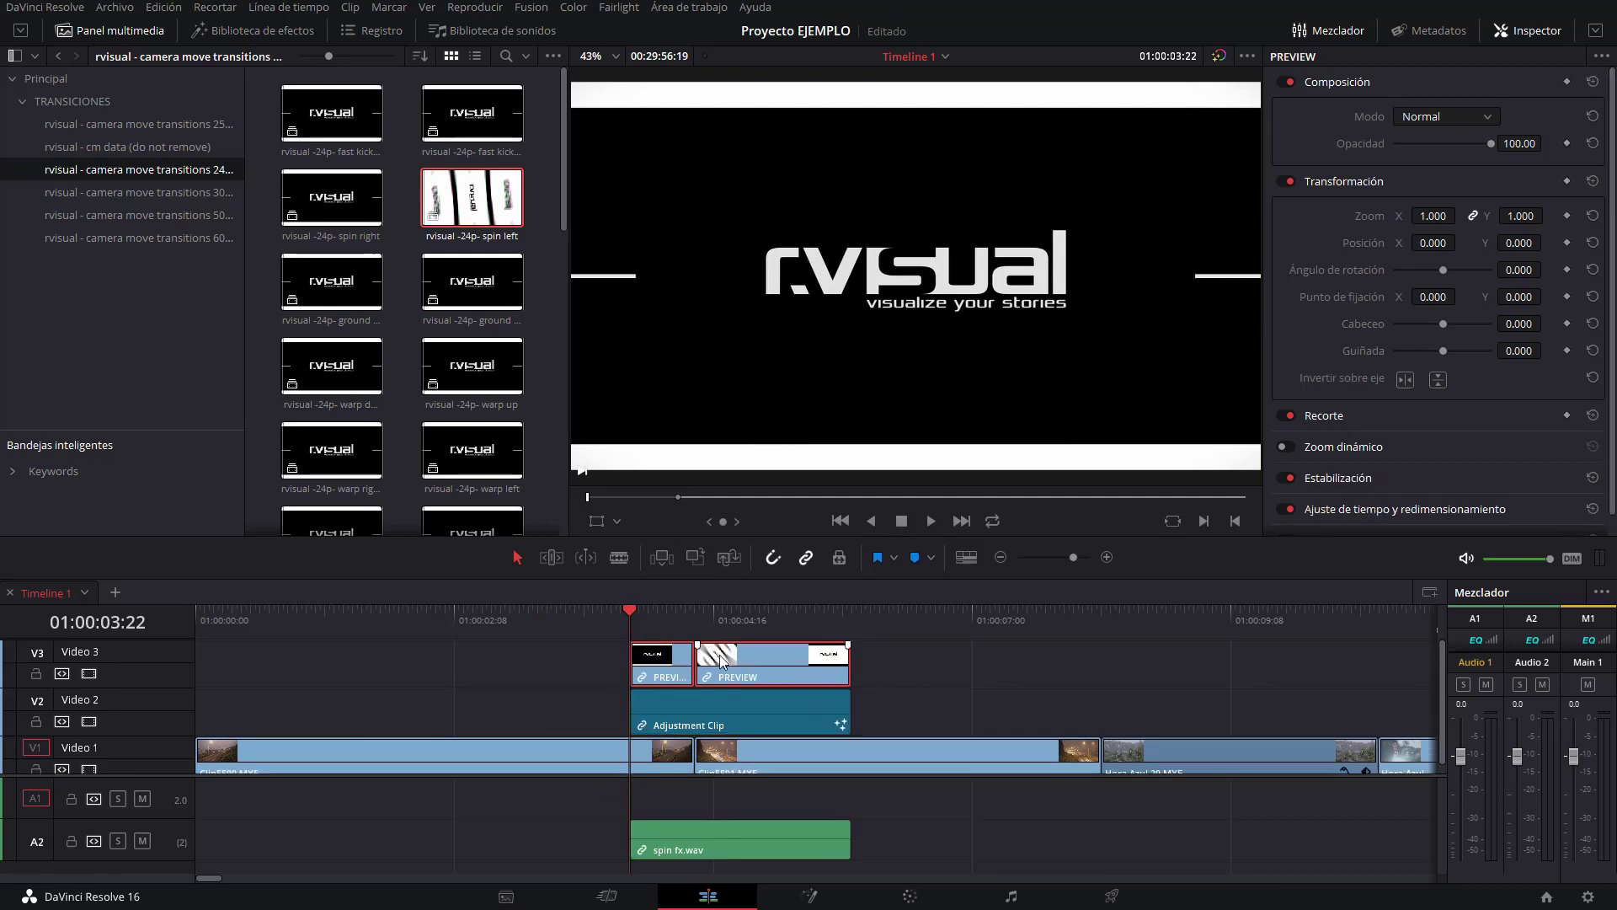
pyautogui.press('Delete')
pyautogui.press('space')
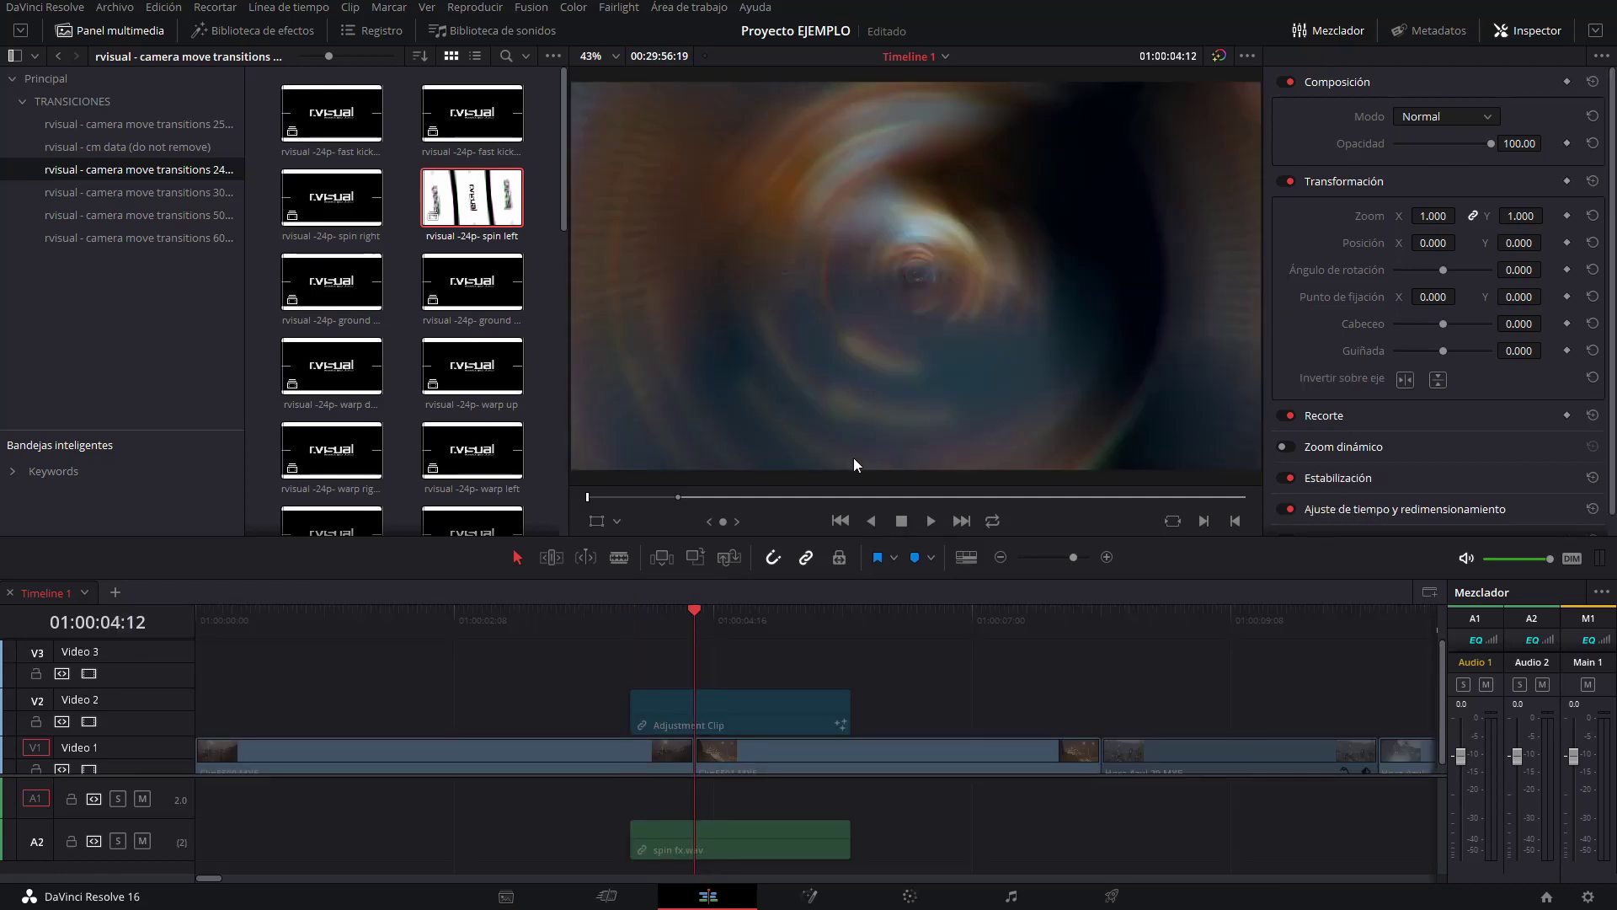
pyautogui.click(602, 617)
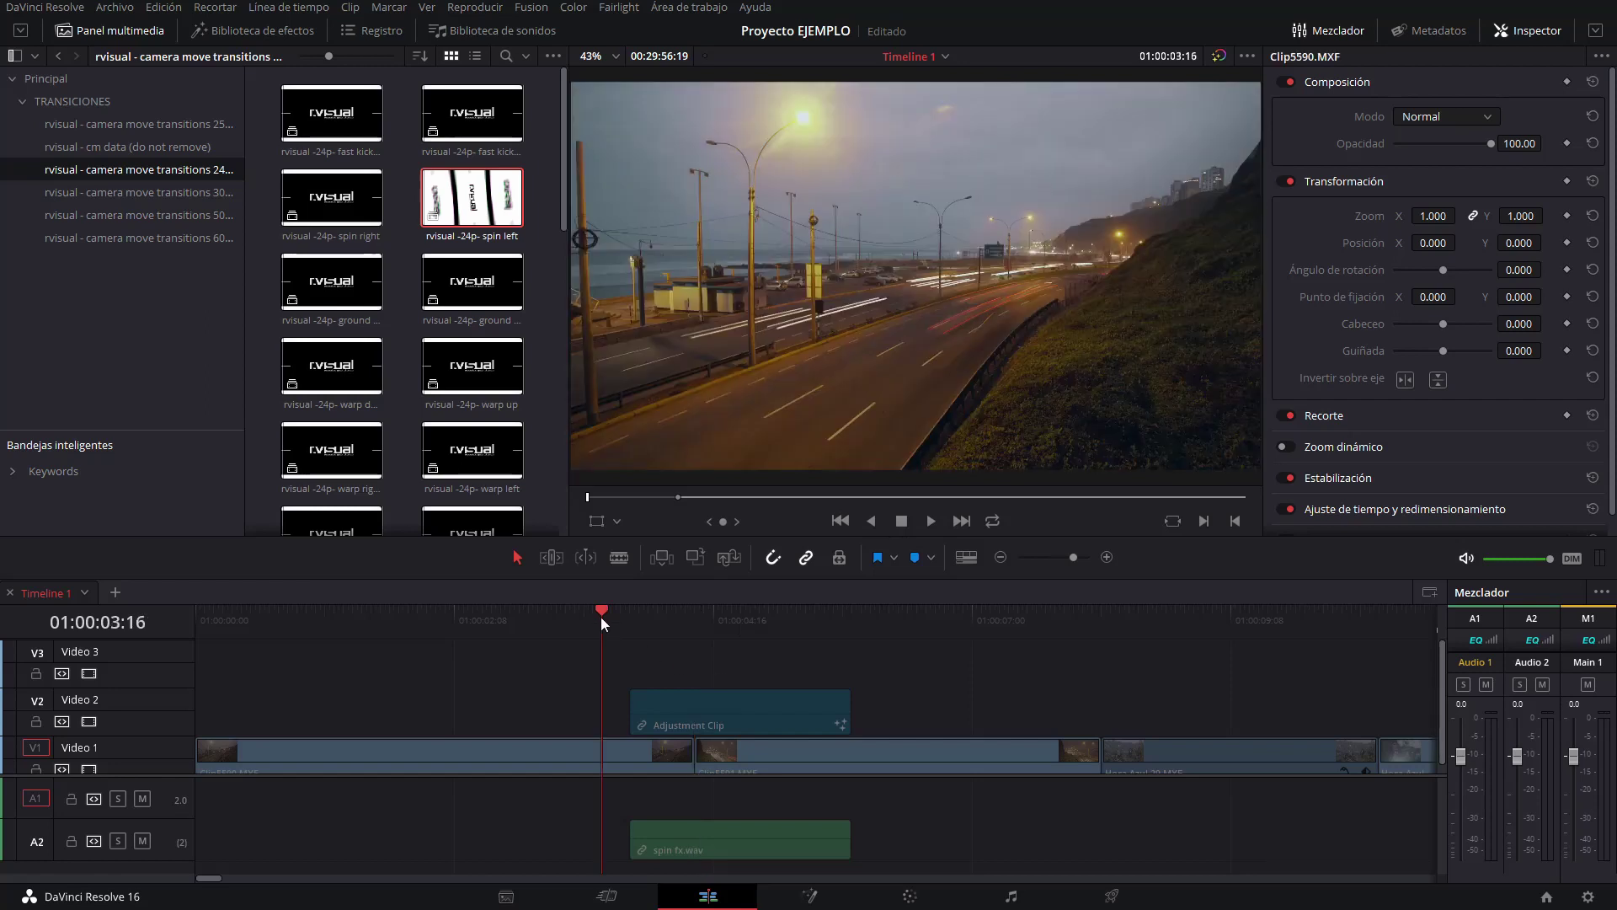
pyautogui.press('space')
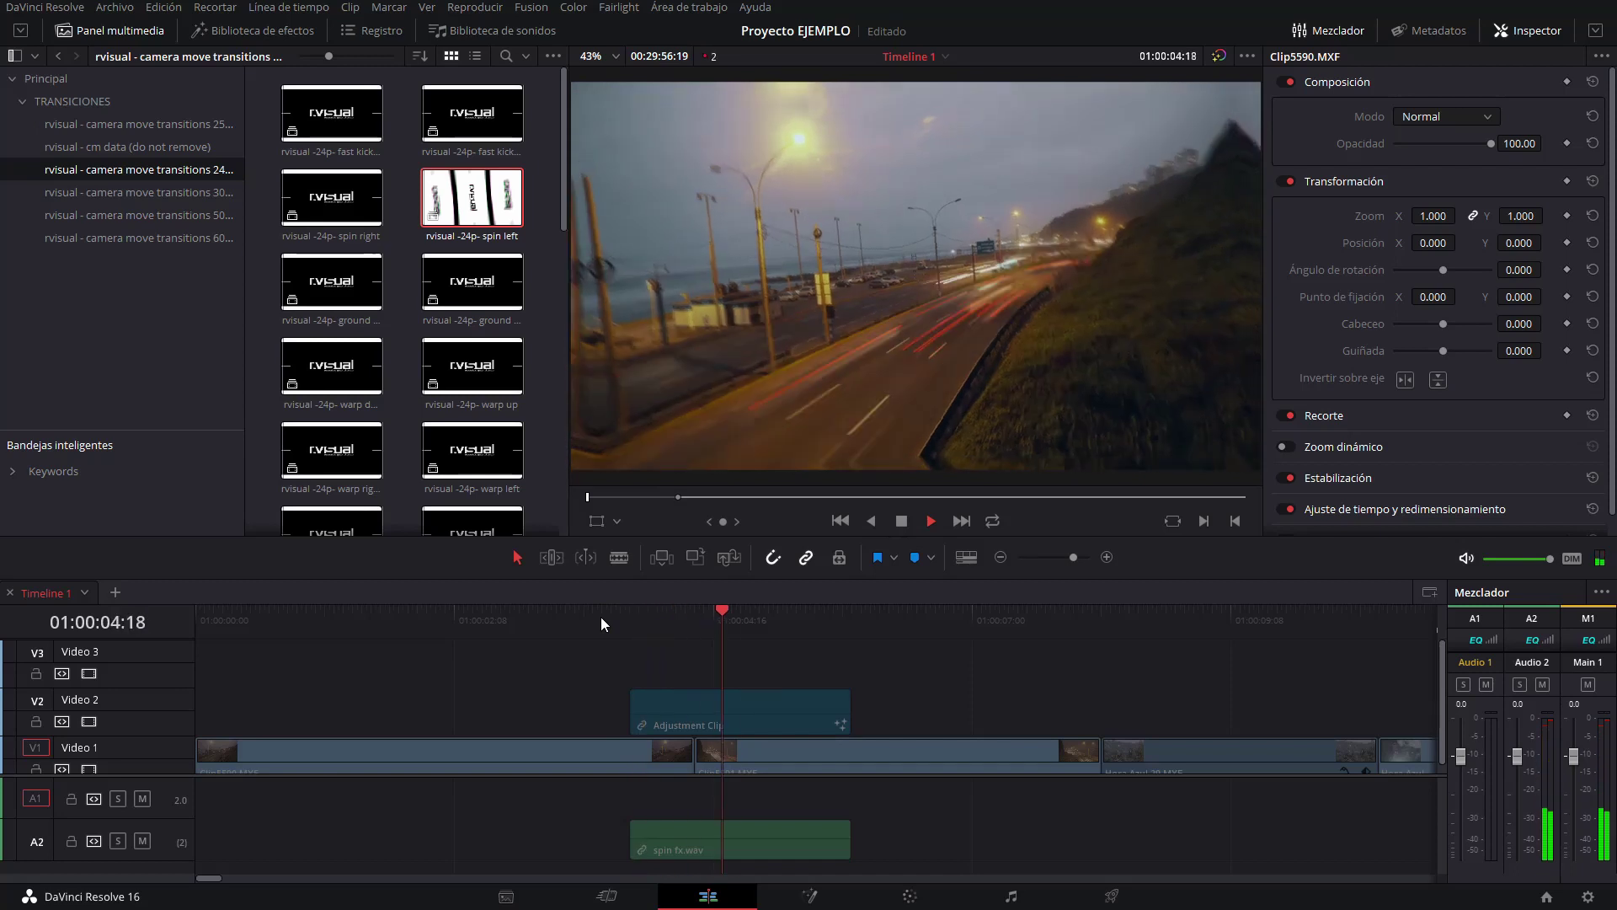
pyautogui.press('space')
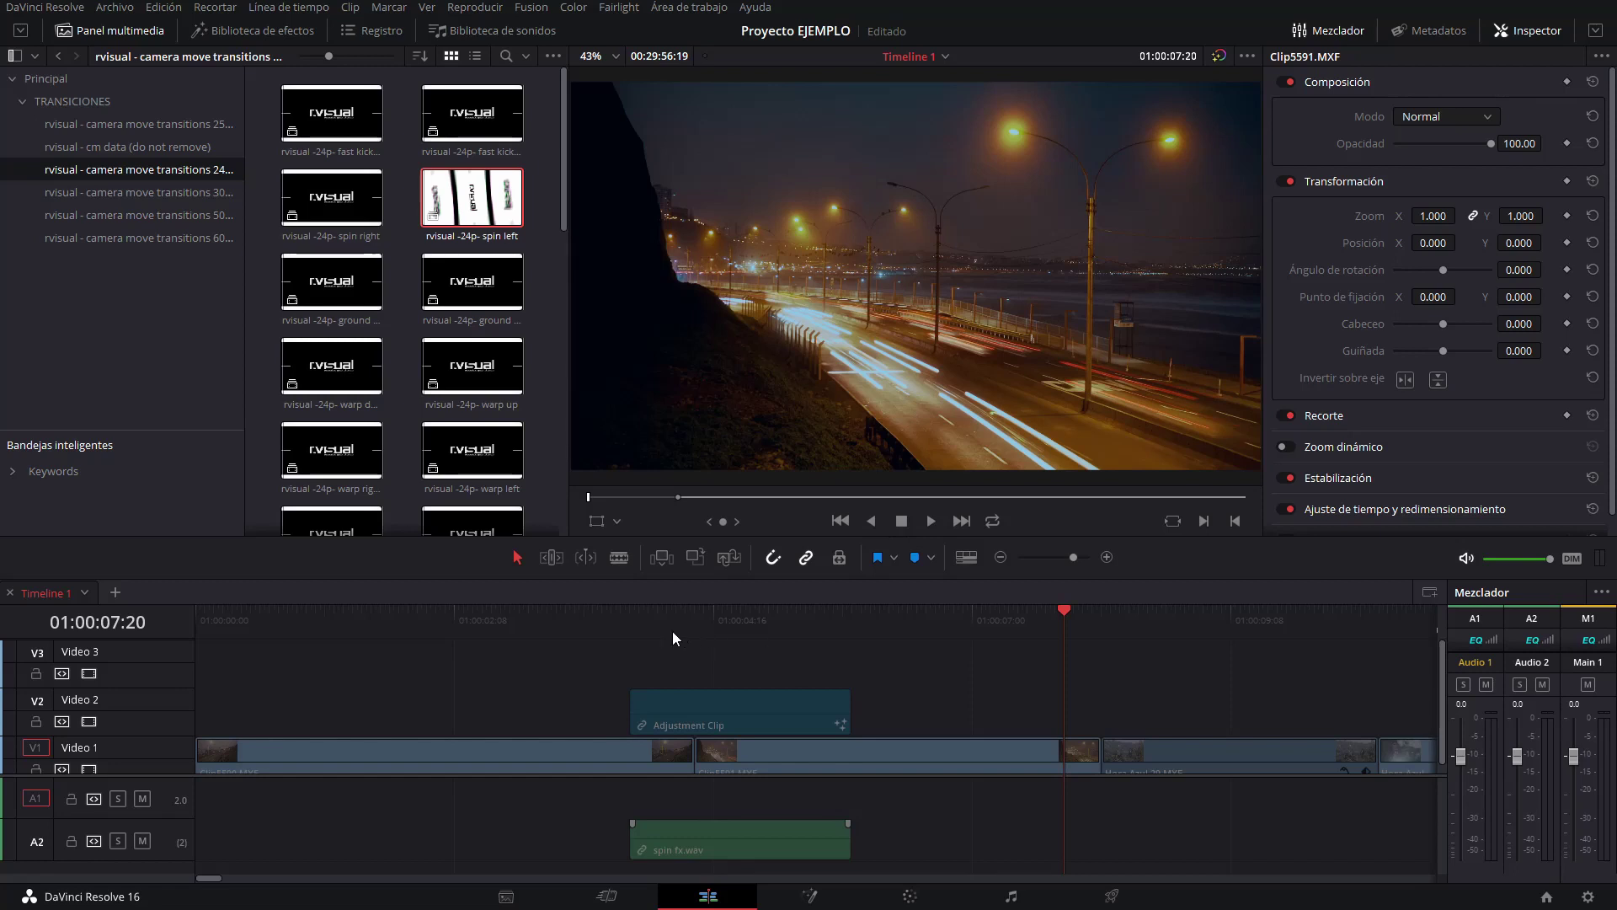
# Split Clip5590 and Clip5591 at the Adjustment Clip's start and end, then select all pieces beneath.
pyautogui.click(634, 620)
pyautogui.click(650, 755)
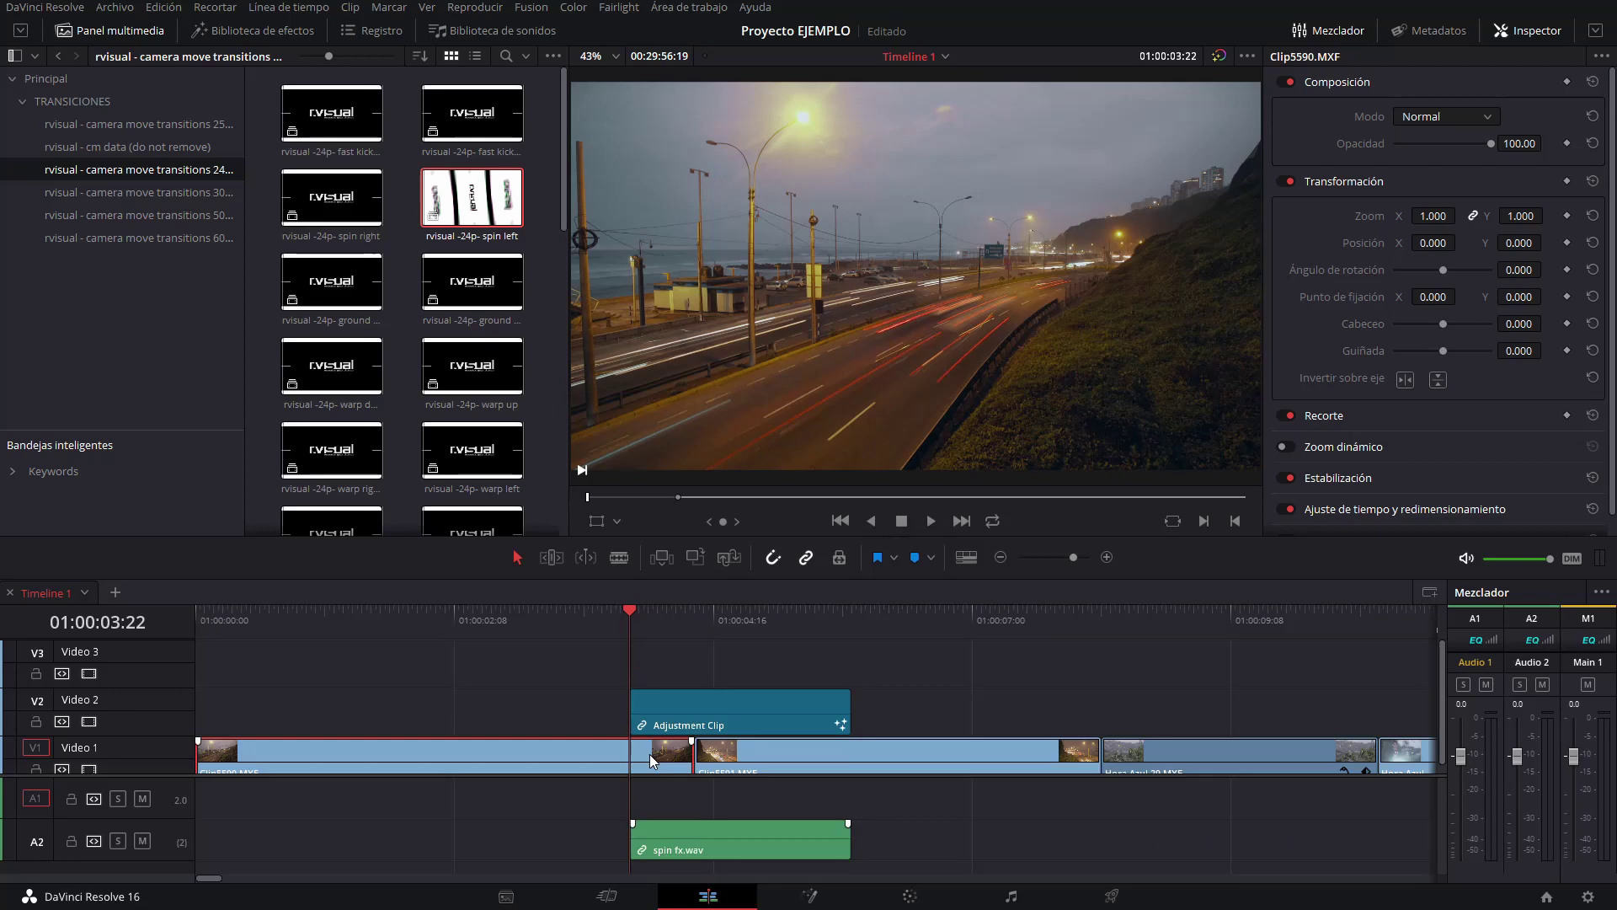
pyautogui.hotkey('ctrl', 'b')
pyautogui.click(847, 623)
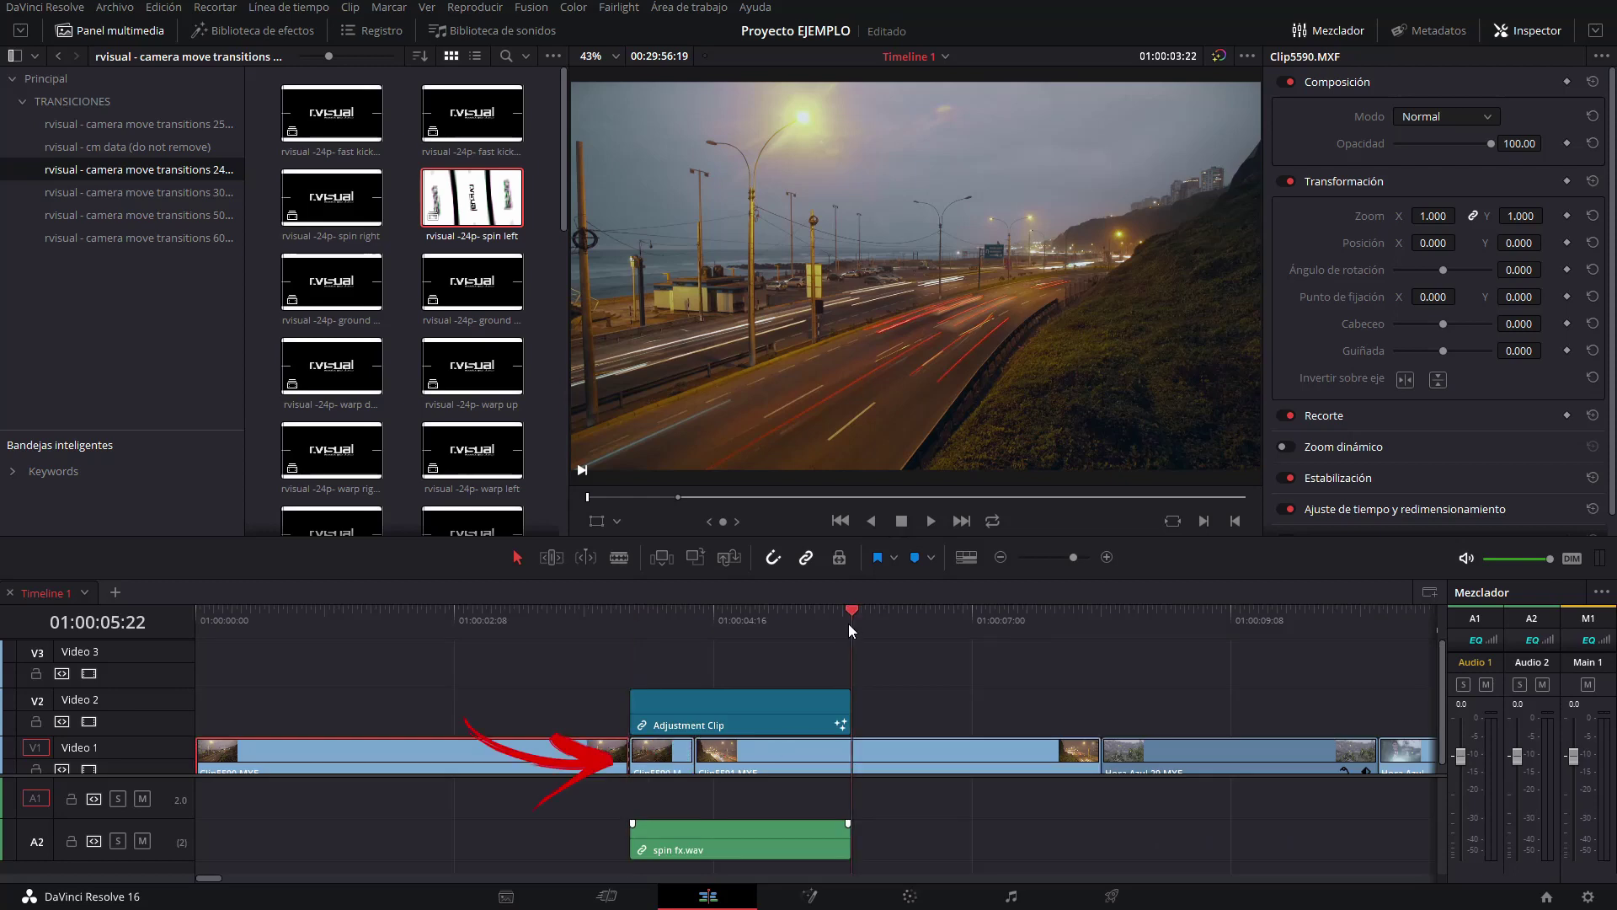
pyautogui.click(858, 756)
pyautogui.hotkey('ctrl', 'b')
pyautogui.click(684, 754)
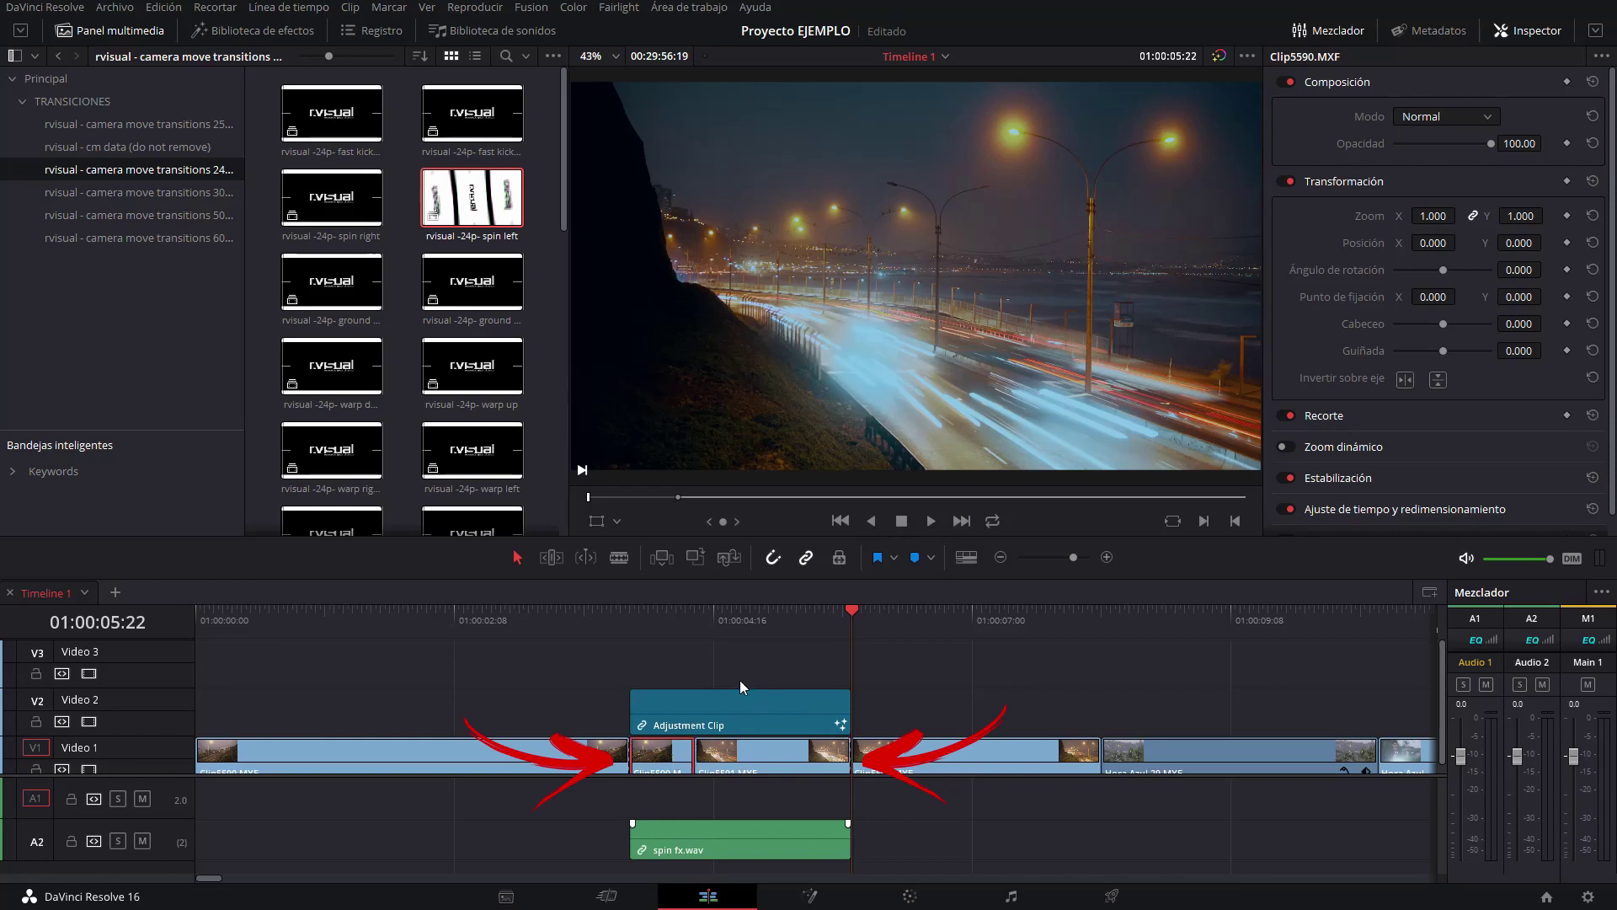
pyautogui.click(701, 851)
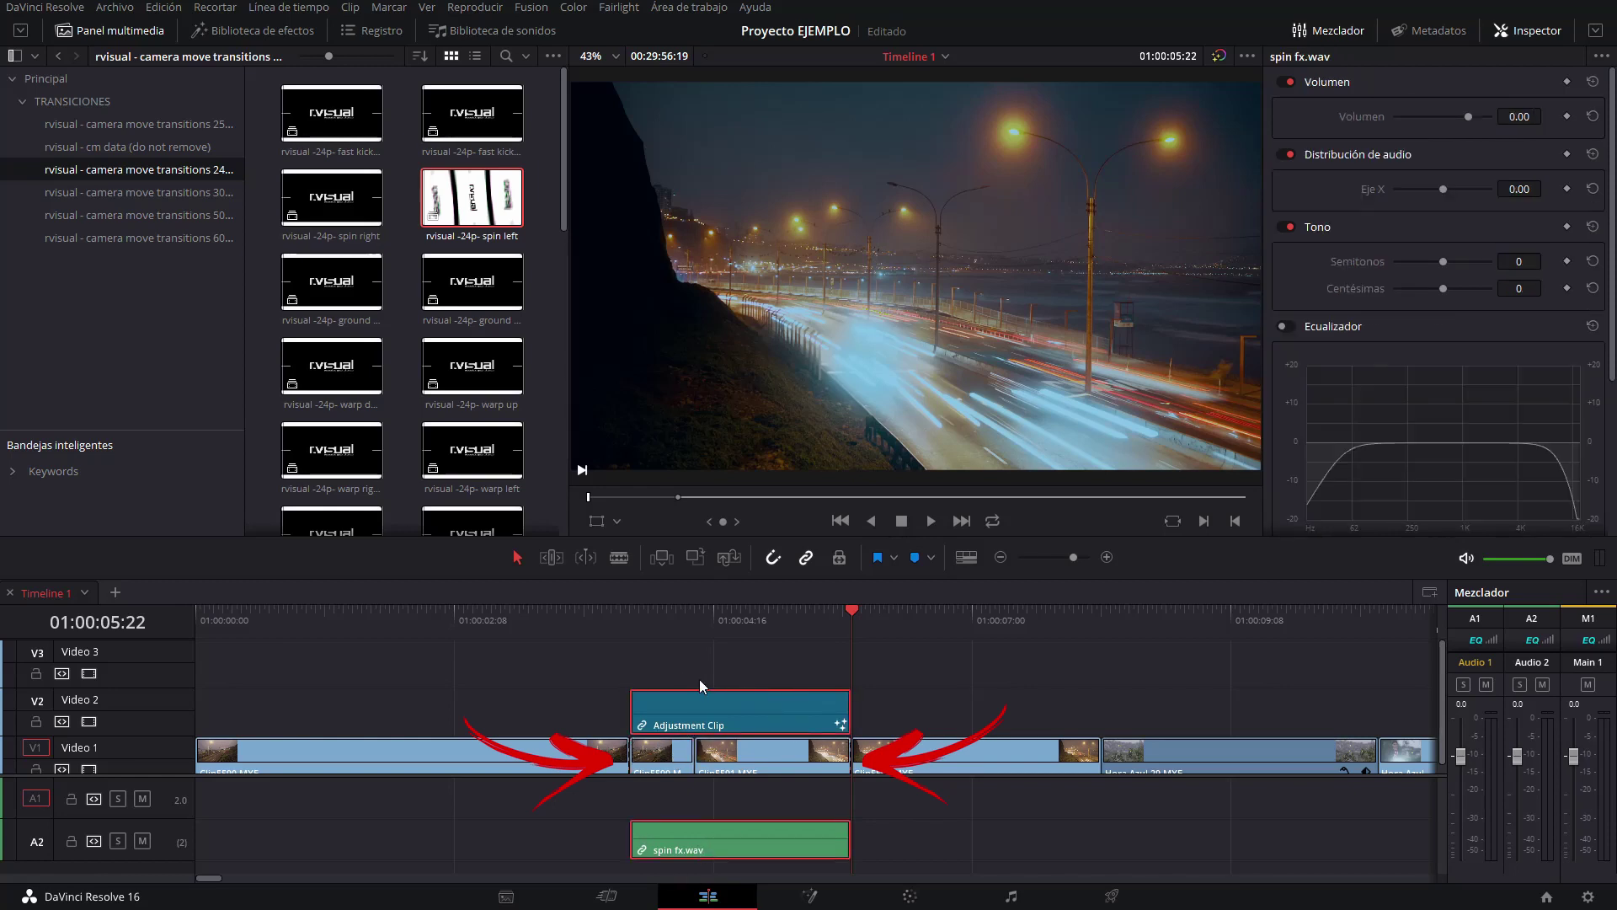
pyautogui.moveTo(662, 664); pyautogui.dragTo(814, 853)
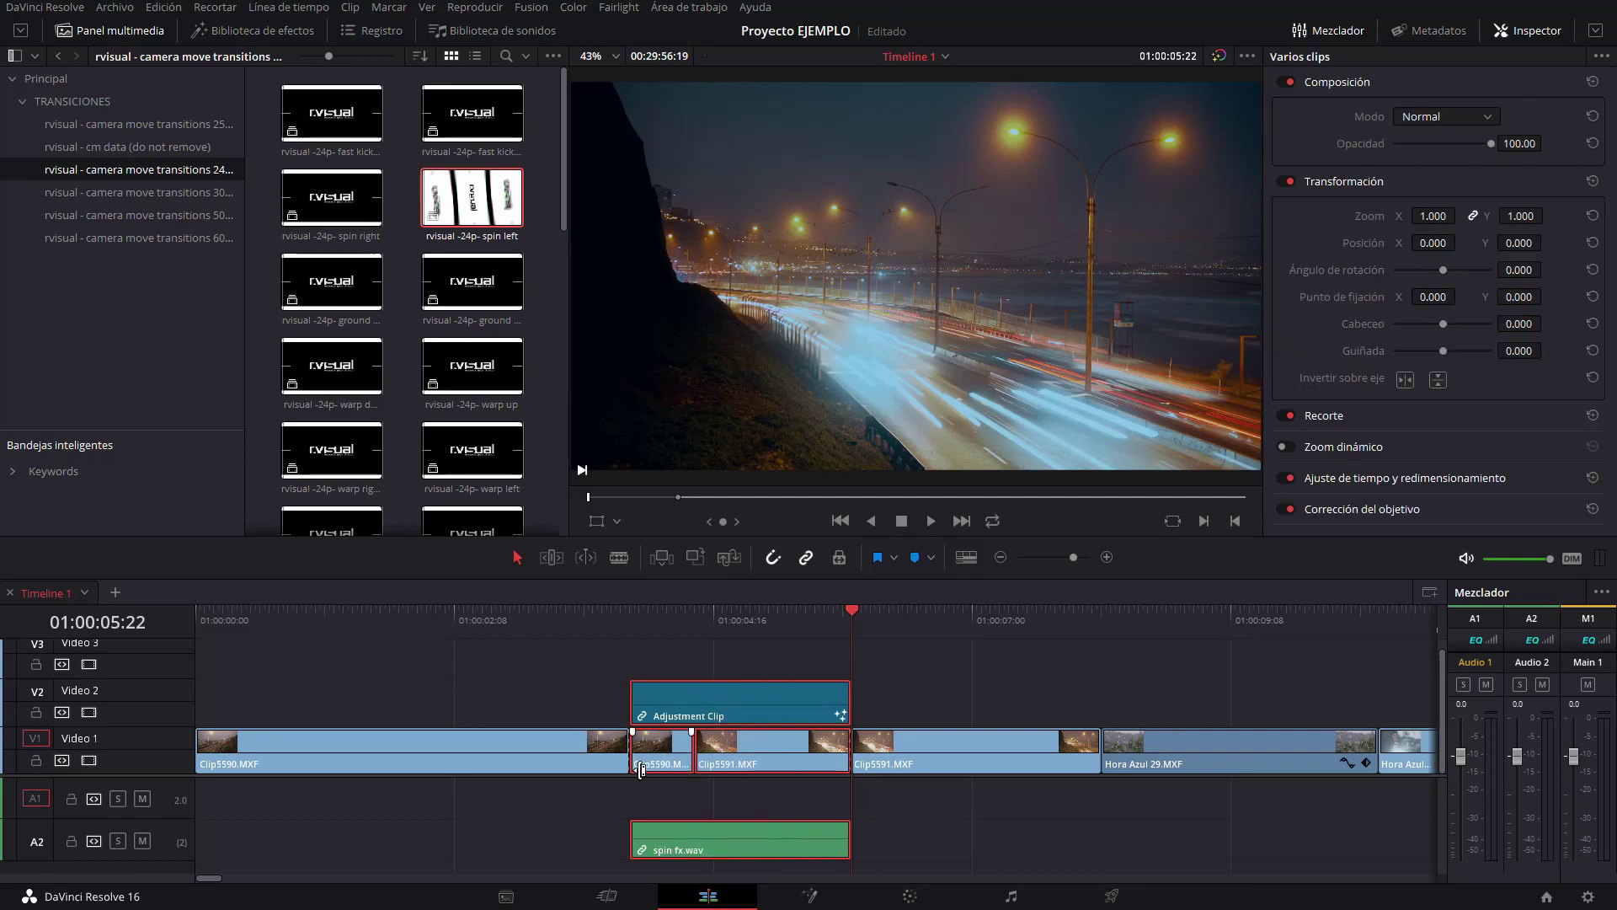
# Combine the selected transition pieces into Compound Clip 1.
pyautogui.rightClick(777, 762)
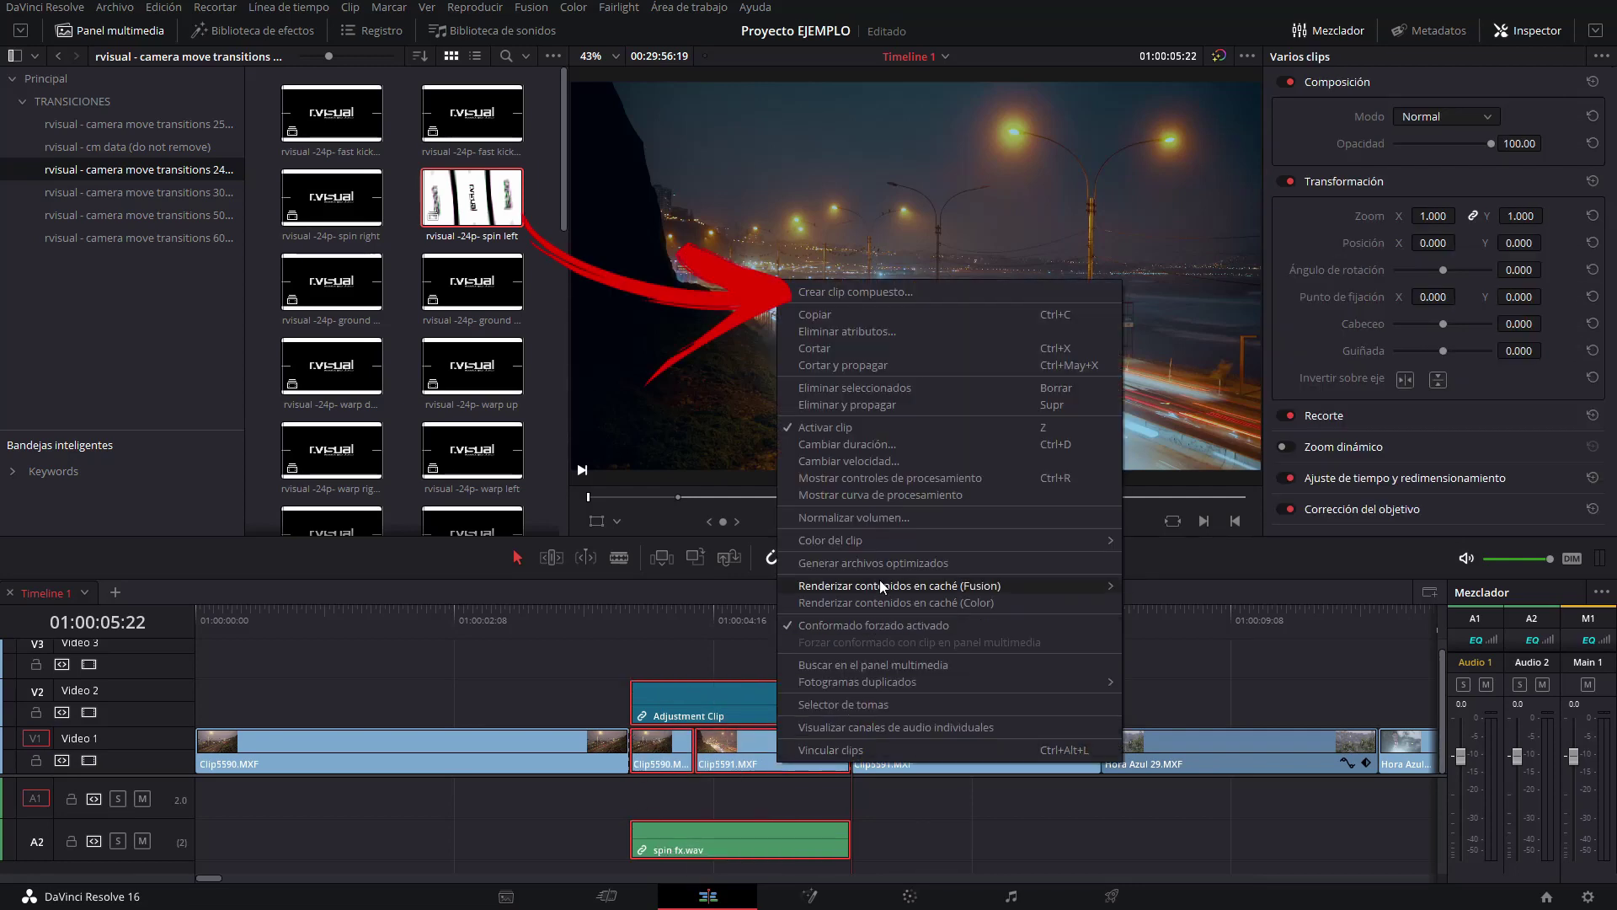
pyautogui.click(922, 290)
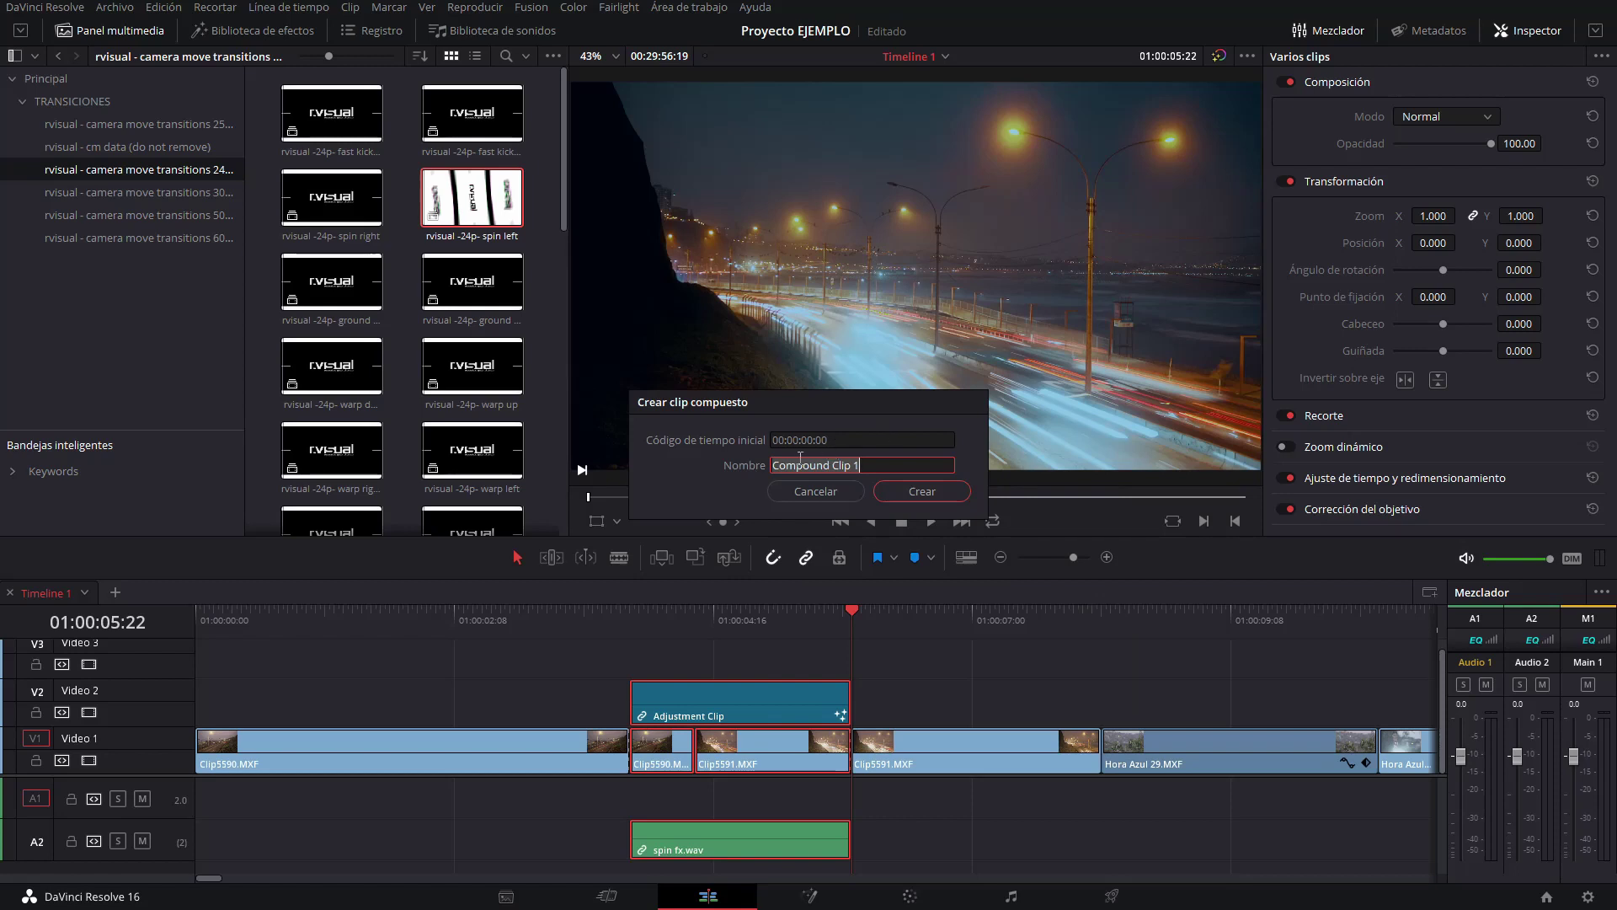
pyautogui.click(916, 489)
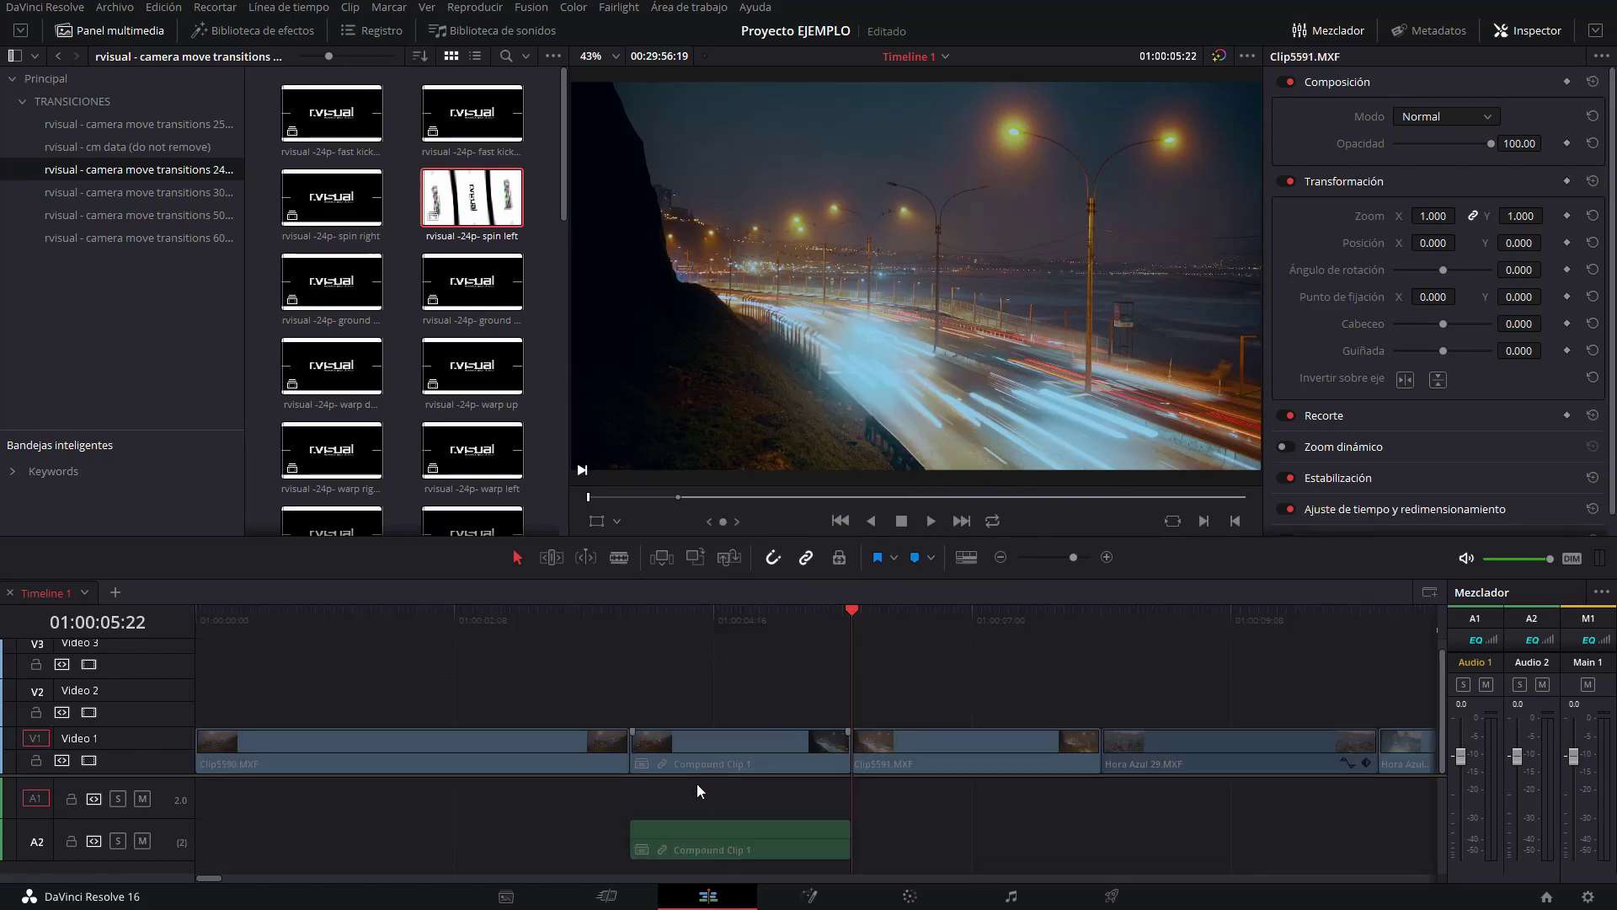
# Move Compound Clip 1's audio from A2 up to track A1.
pyautogui.moveTo(696, 610); pyautogui.dragTo(738, 625)
pyautogui.click(736, 831)
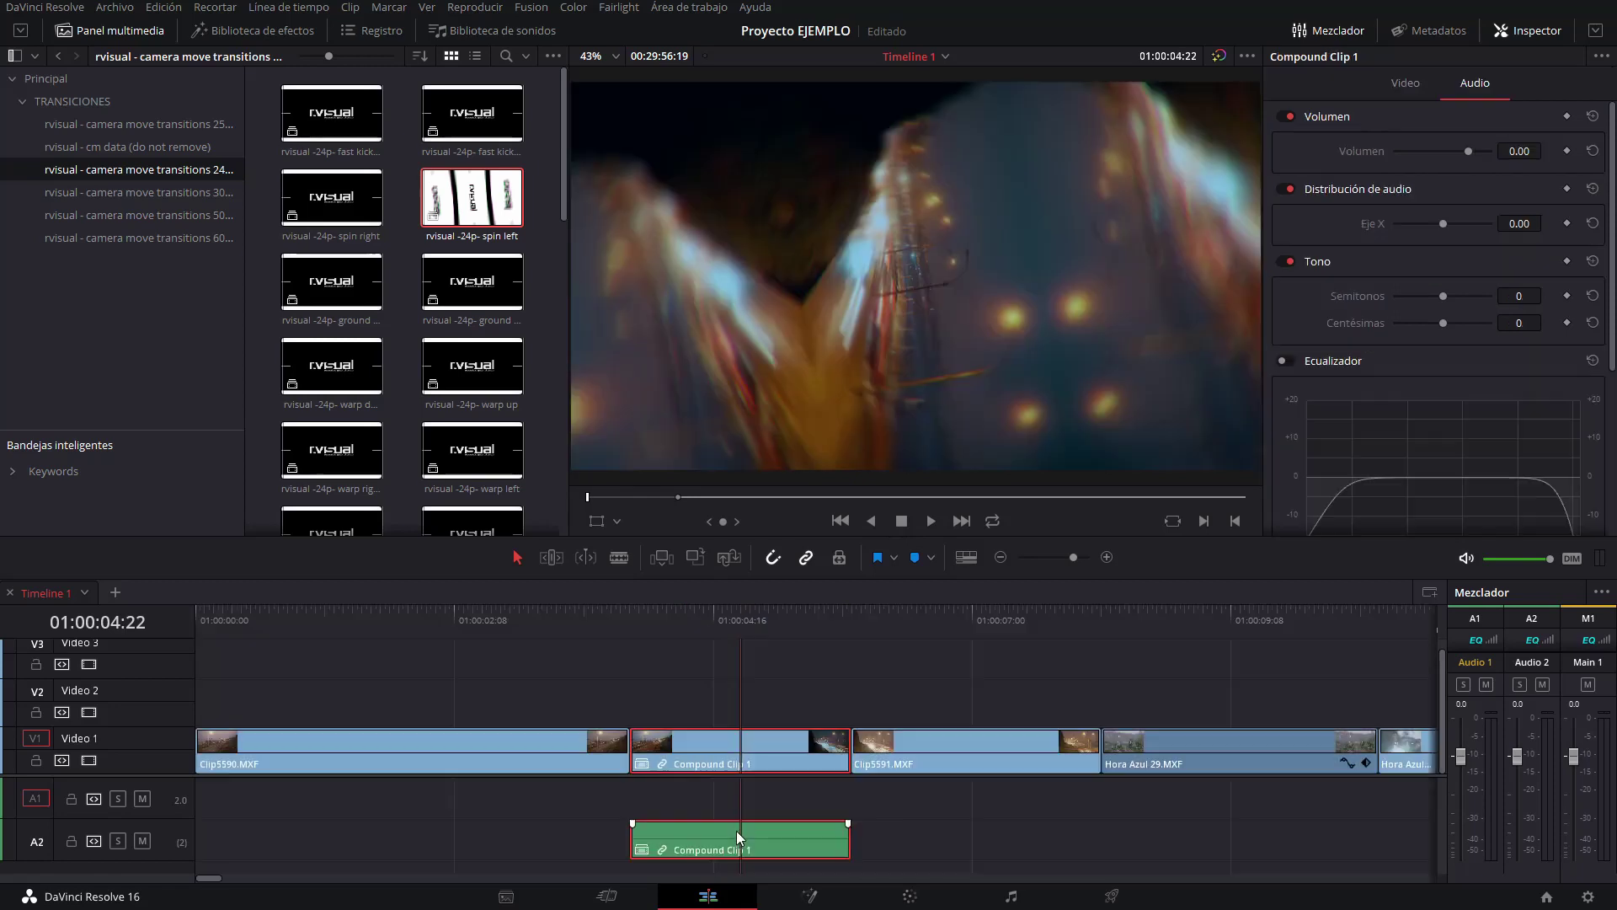
pyautogui.keyDown('alt'); pyautogui.click(689, 834); pyautogui.keyUp('alt')
pyautogui.moveTo(708, 838); pyautogui.dragTo(690, 805)
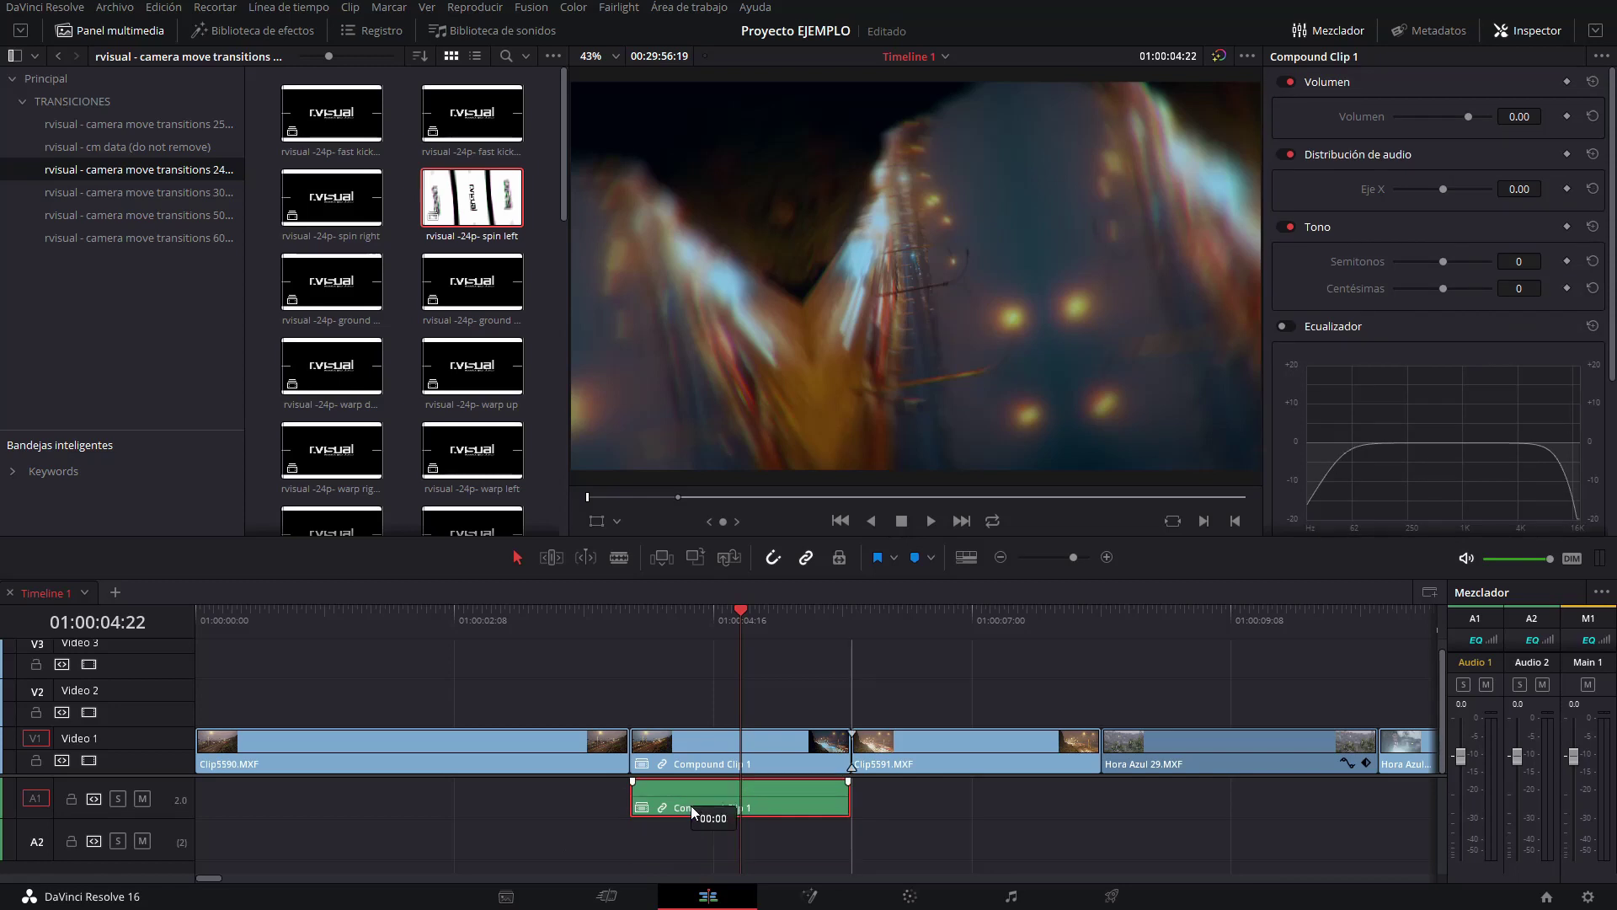
pyautogui.click(706, 761)
pyautogui.rightClick(706, 762)
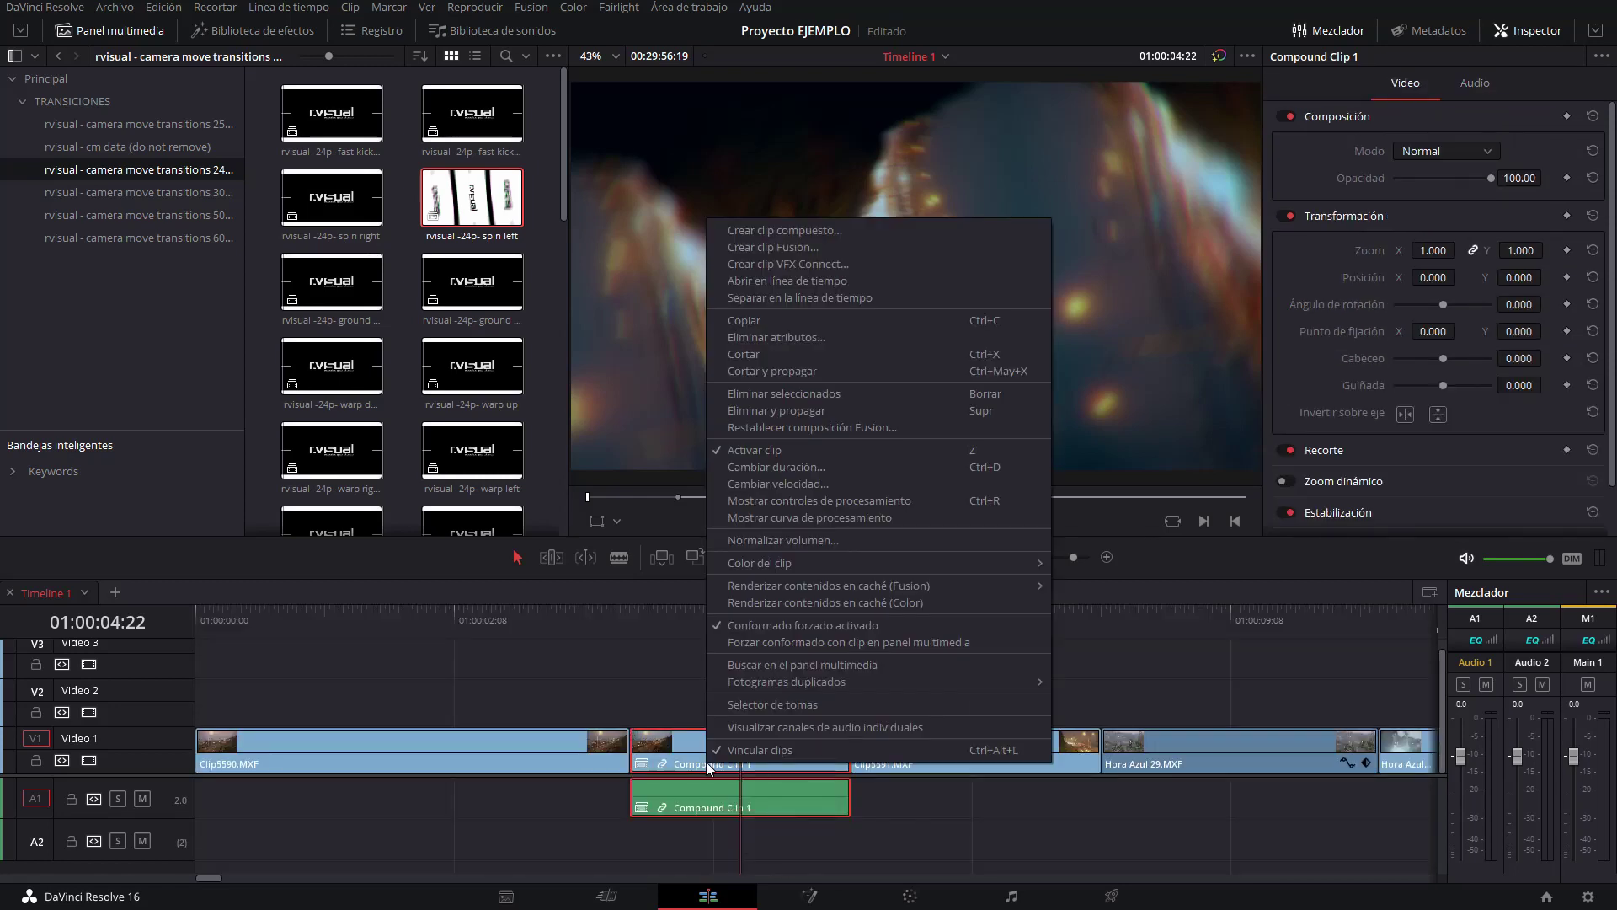
# Enable Fusion render caching on Compound Clip 1, confirm Personalizado cache mode, and park the playhead before the spin.
pyautogui.moveTo(756, 585)
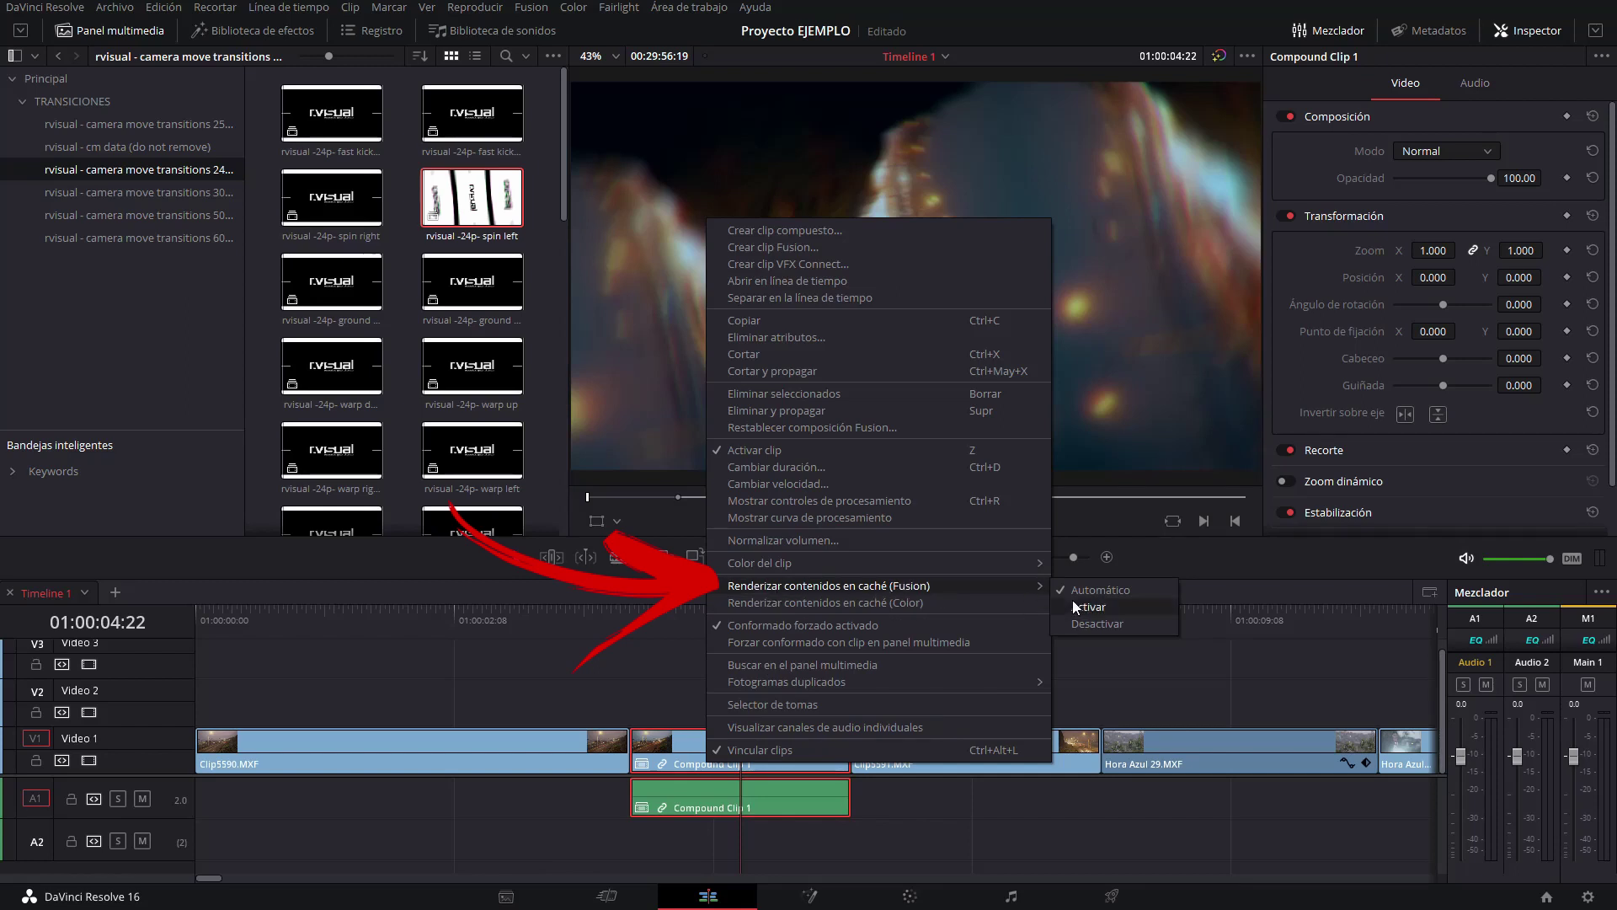
pyautogui.click(1104, 608)
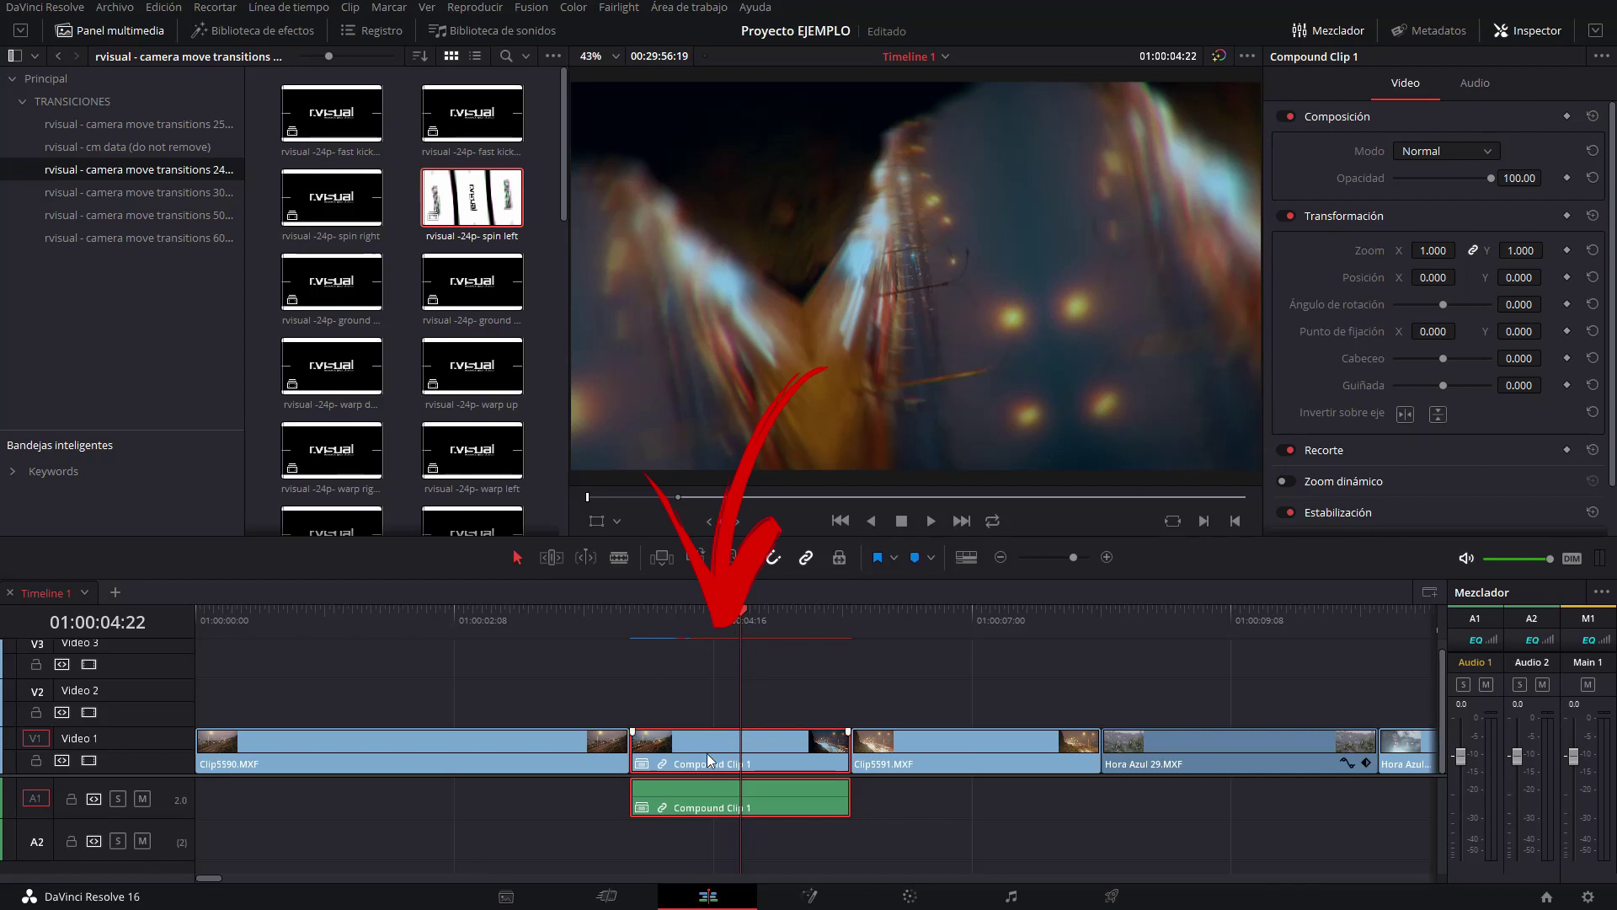
pyautogui.click(475, 8)
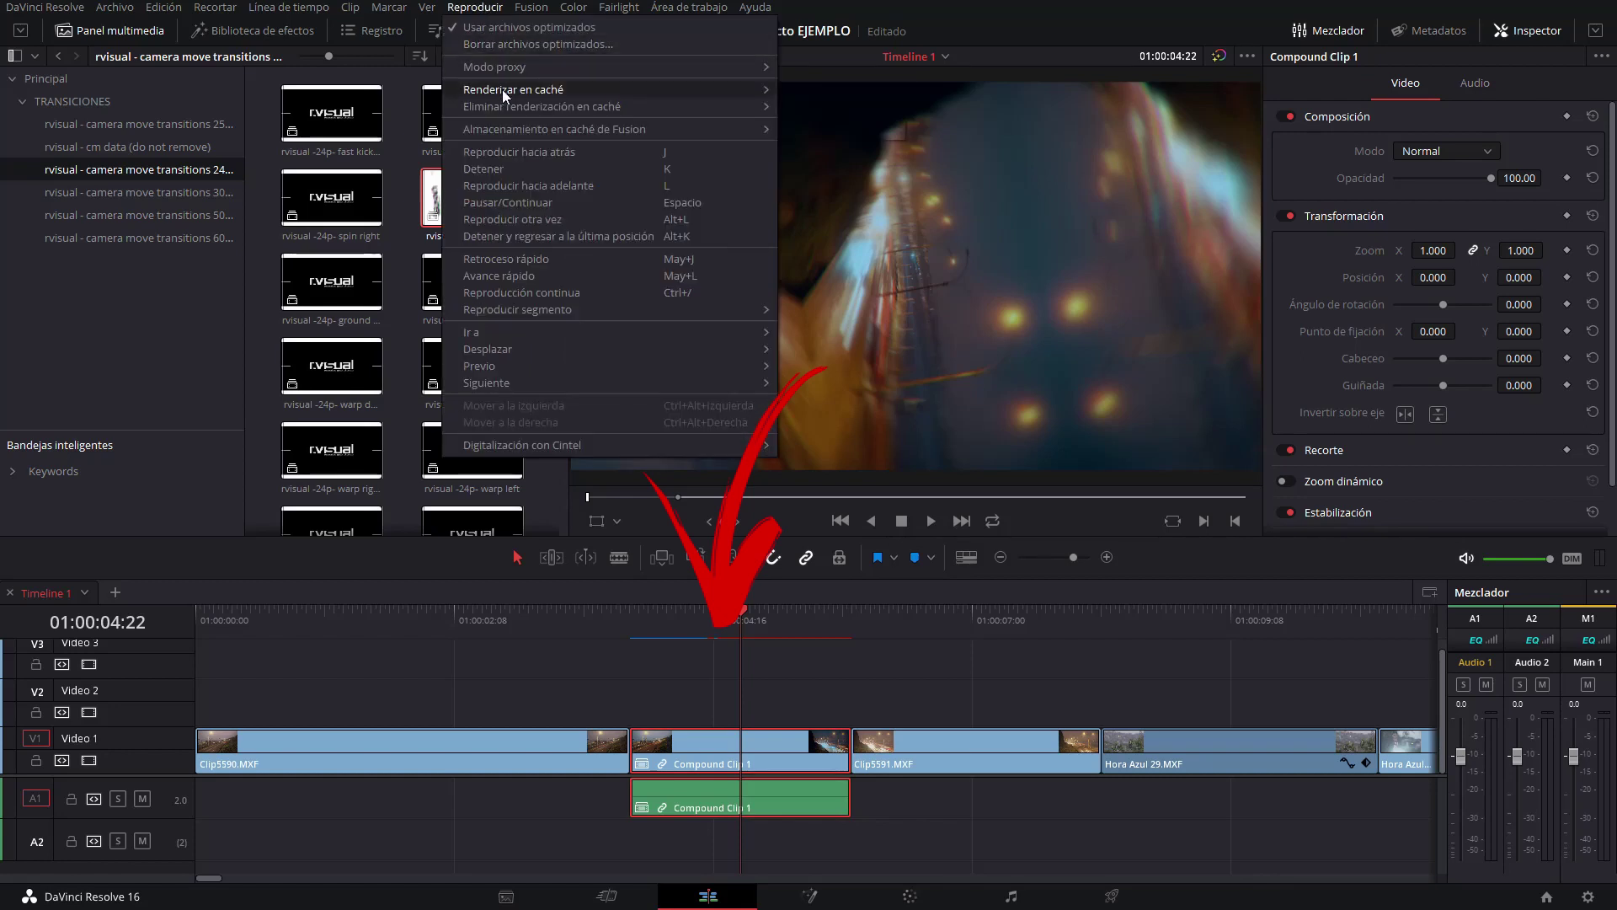
pyautogui.moveTo(504, 91)
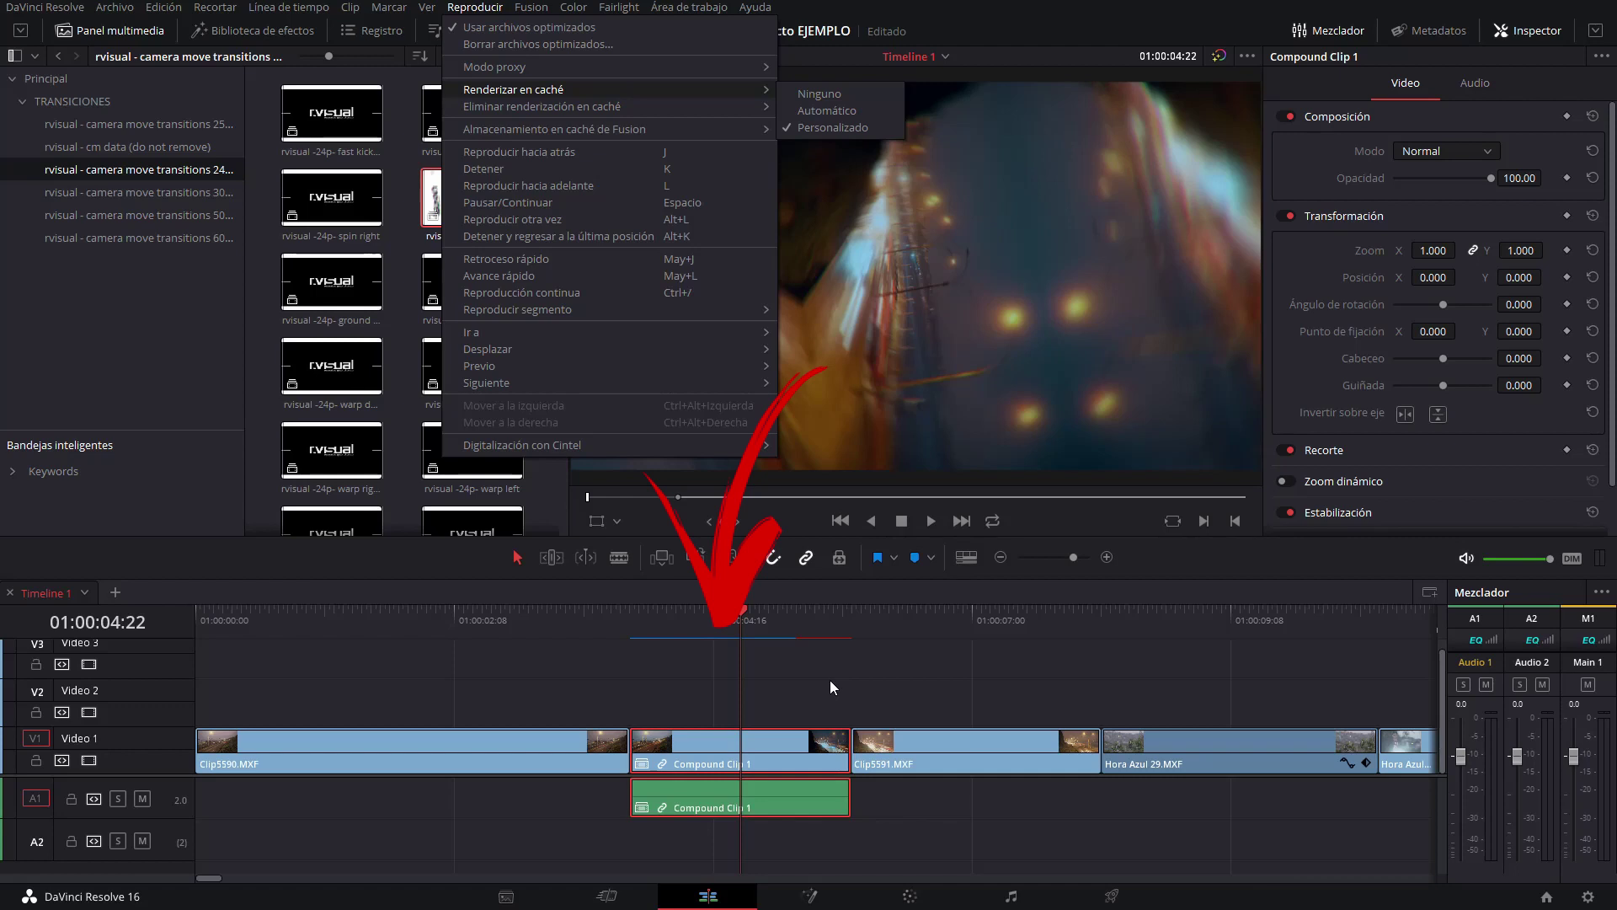
pyautogui.click(831, 680)
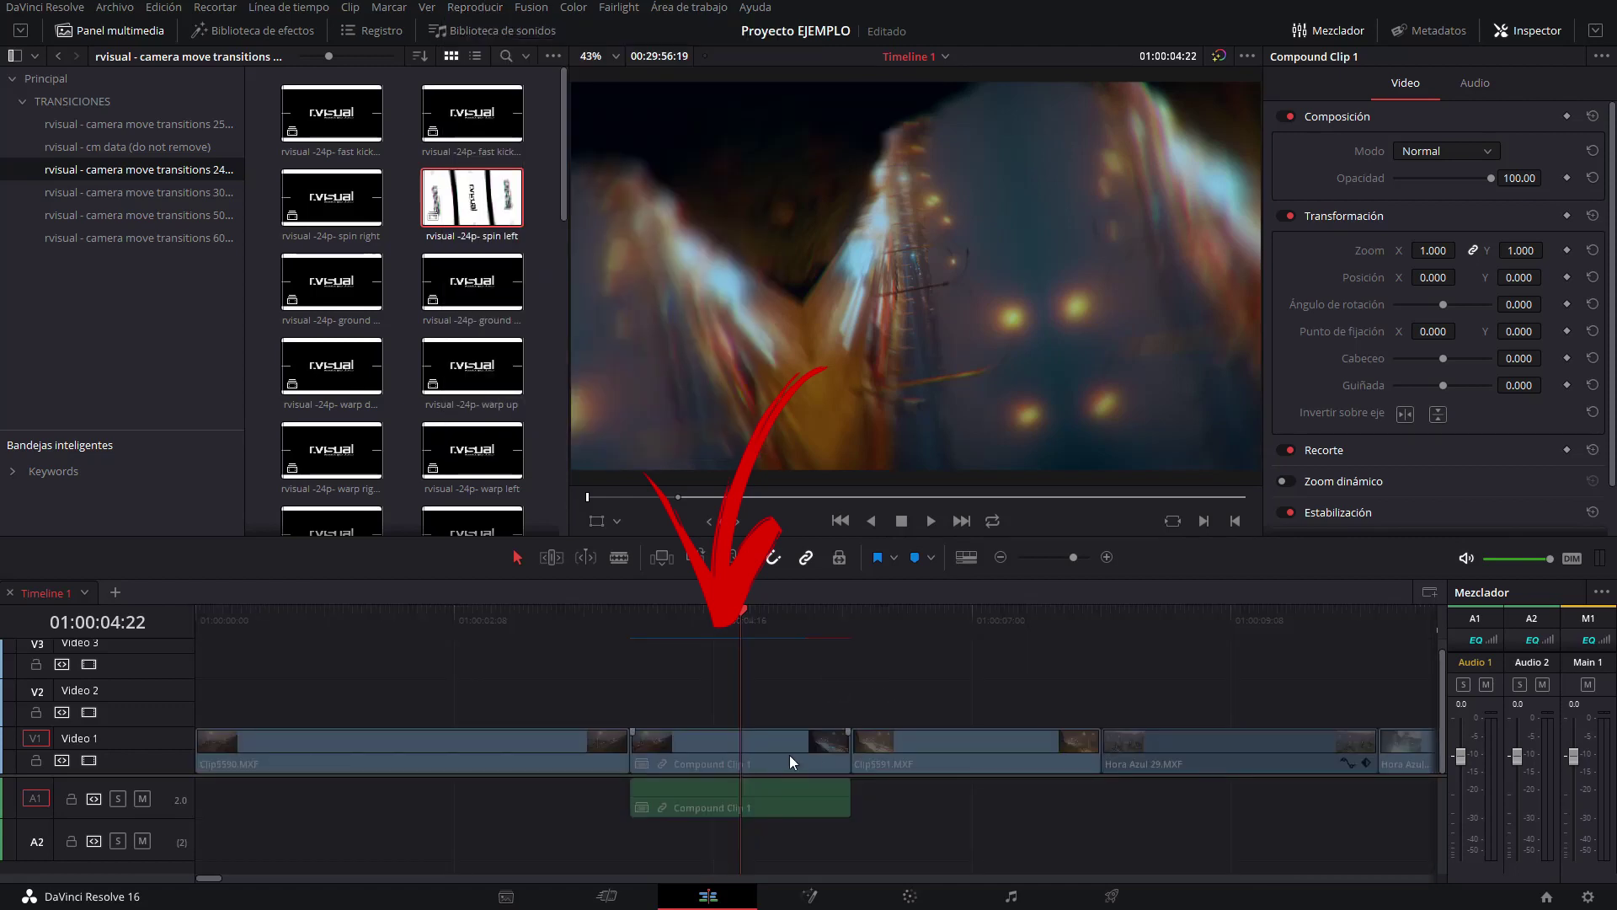
pyautogui.click(790, 755)
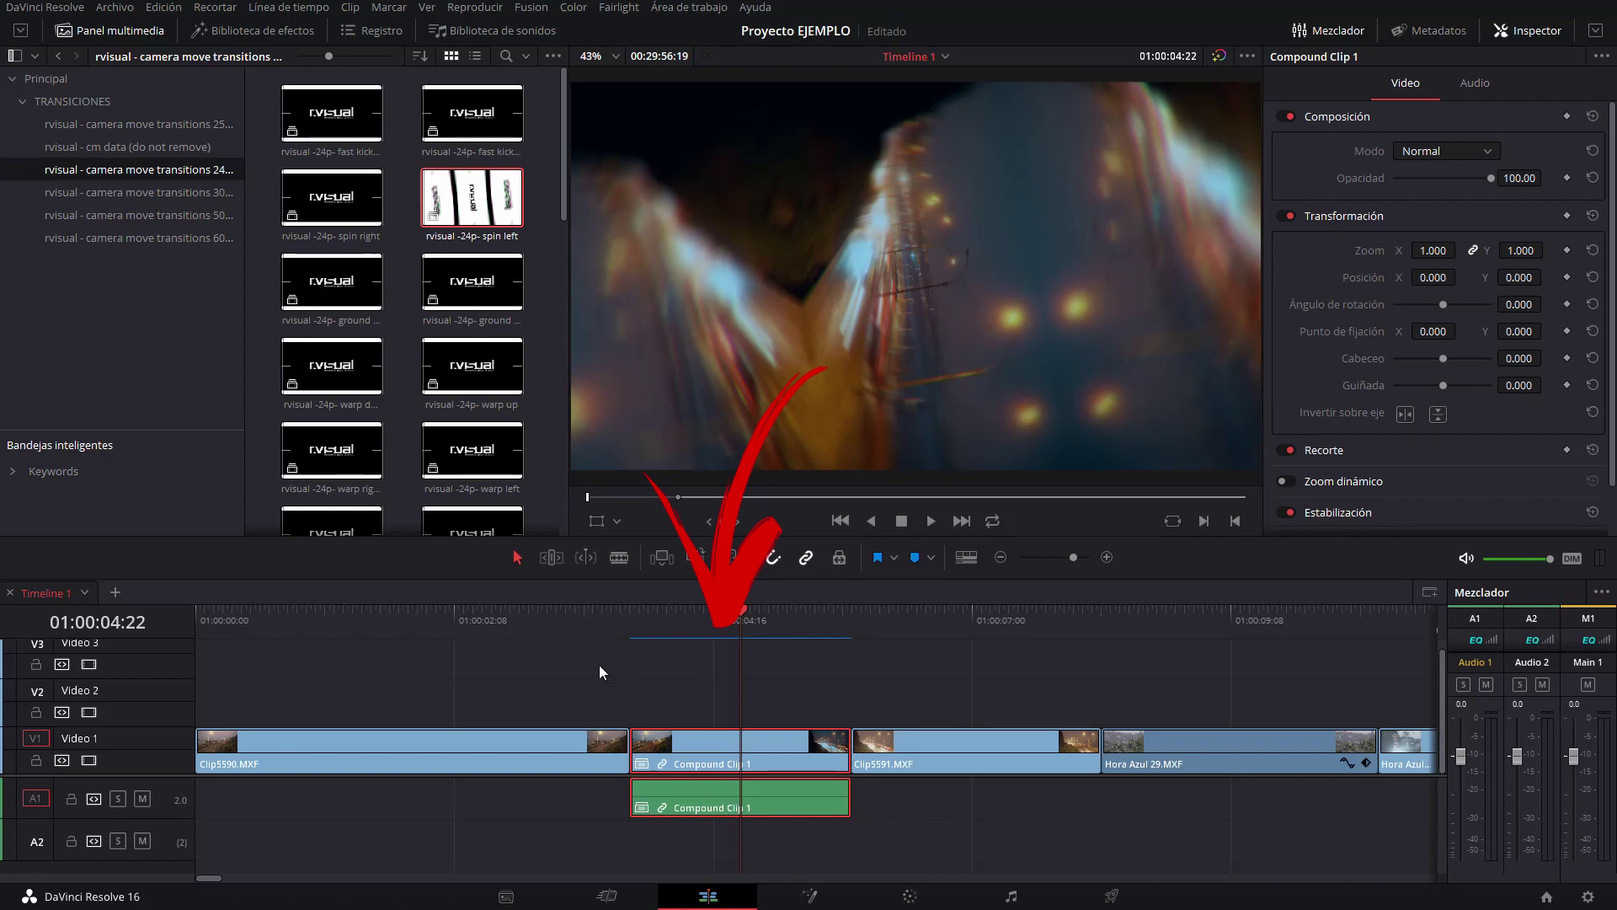
pyautogui.click(570, 613)
pyautogui.press('space')
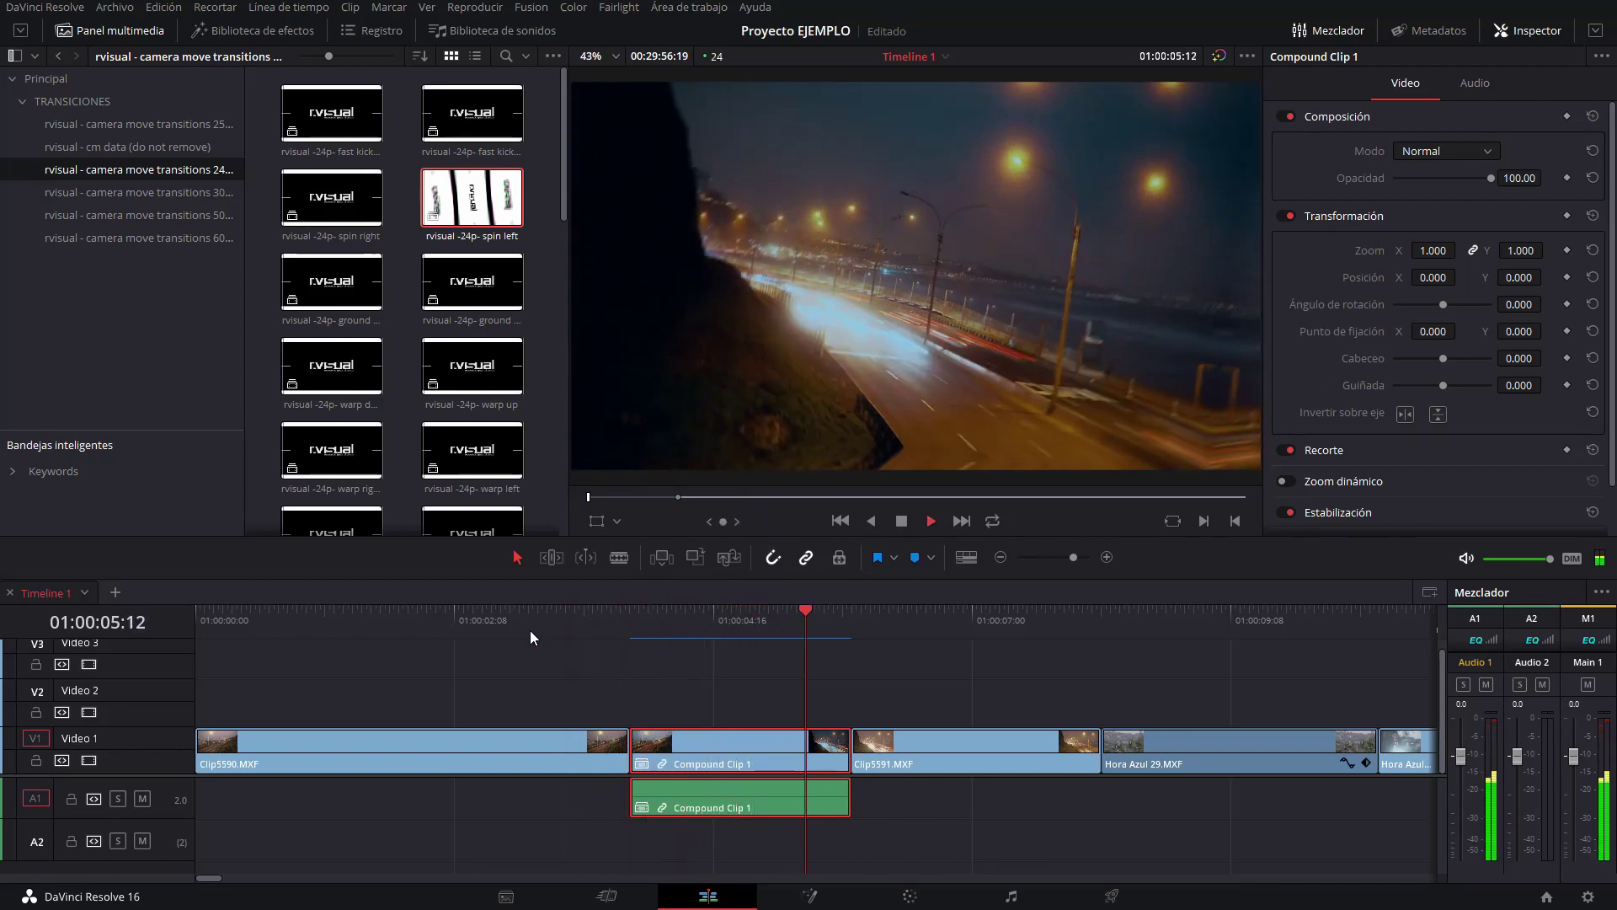
pyautogui.press('space')
pyautogui.moveTo(686, 629)
pyautogui.mouseDown()
pyautogui.moveTo(781, 629)
pyautogui.moveTo(685, 630)
pyautogui.mouseUp()
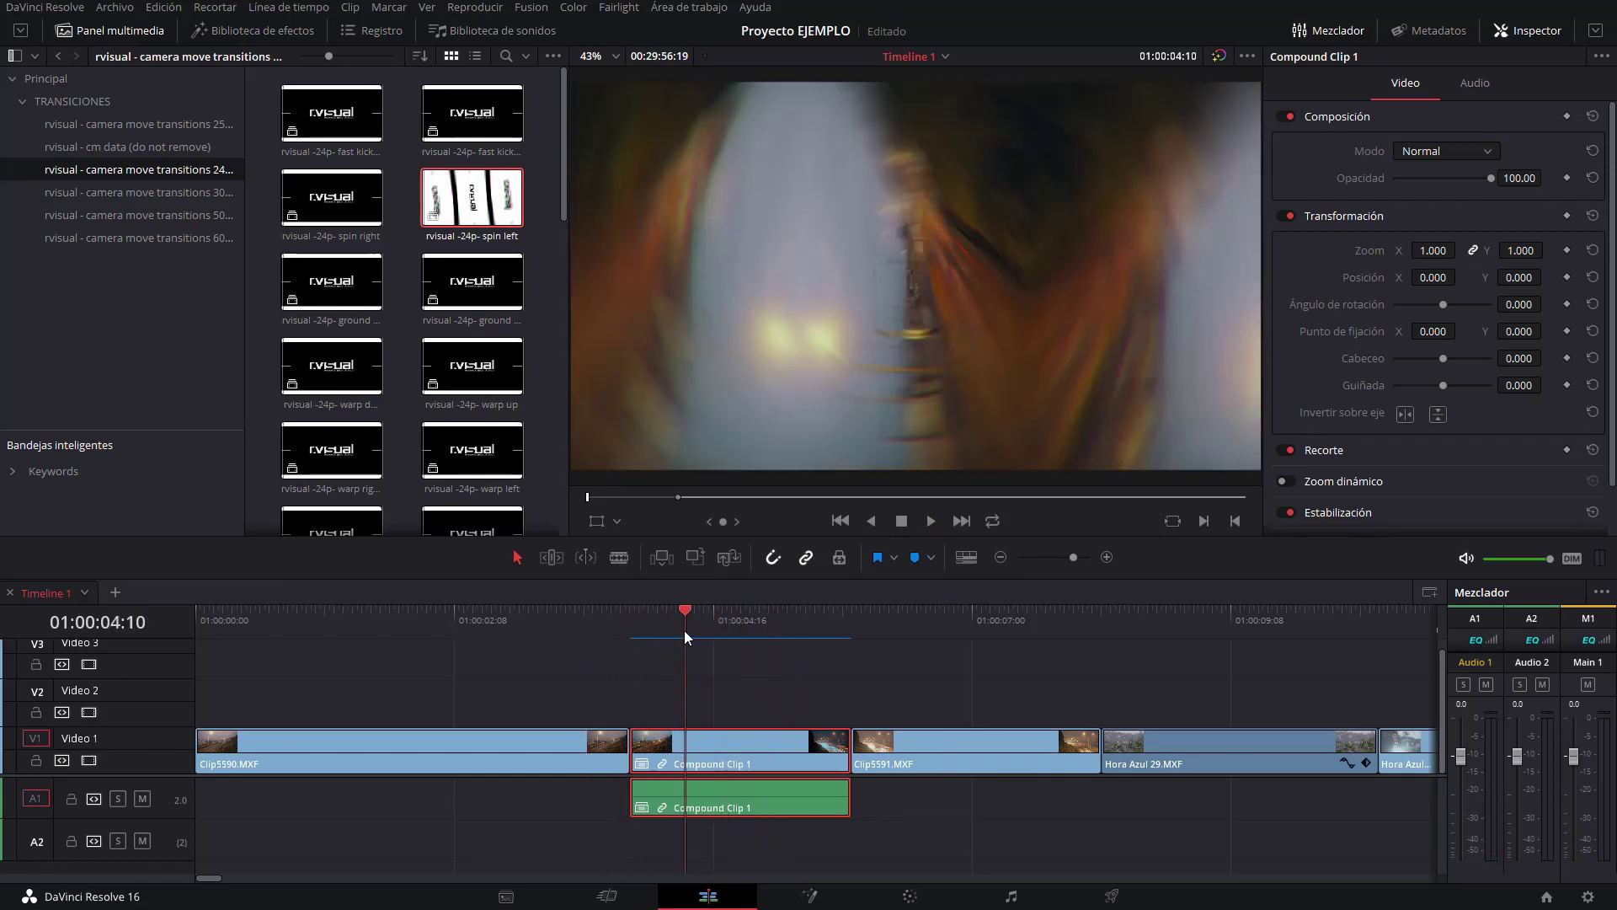
pyautogui.moveTo(684, 631); pyautogui.dragTo(750, 619)
pyautogui.press('space')
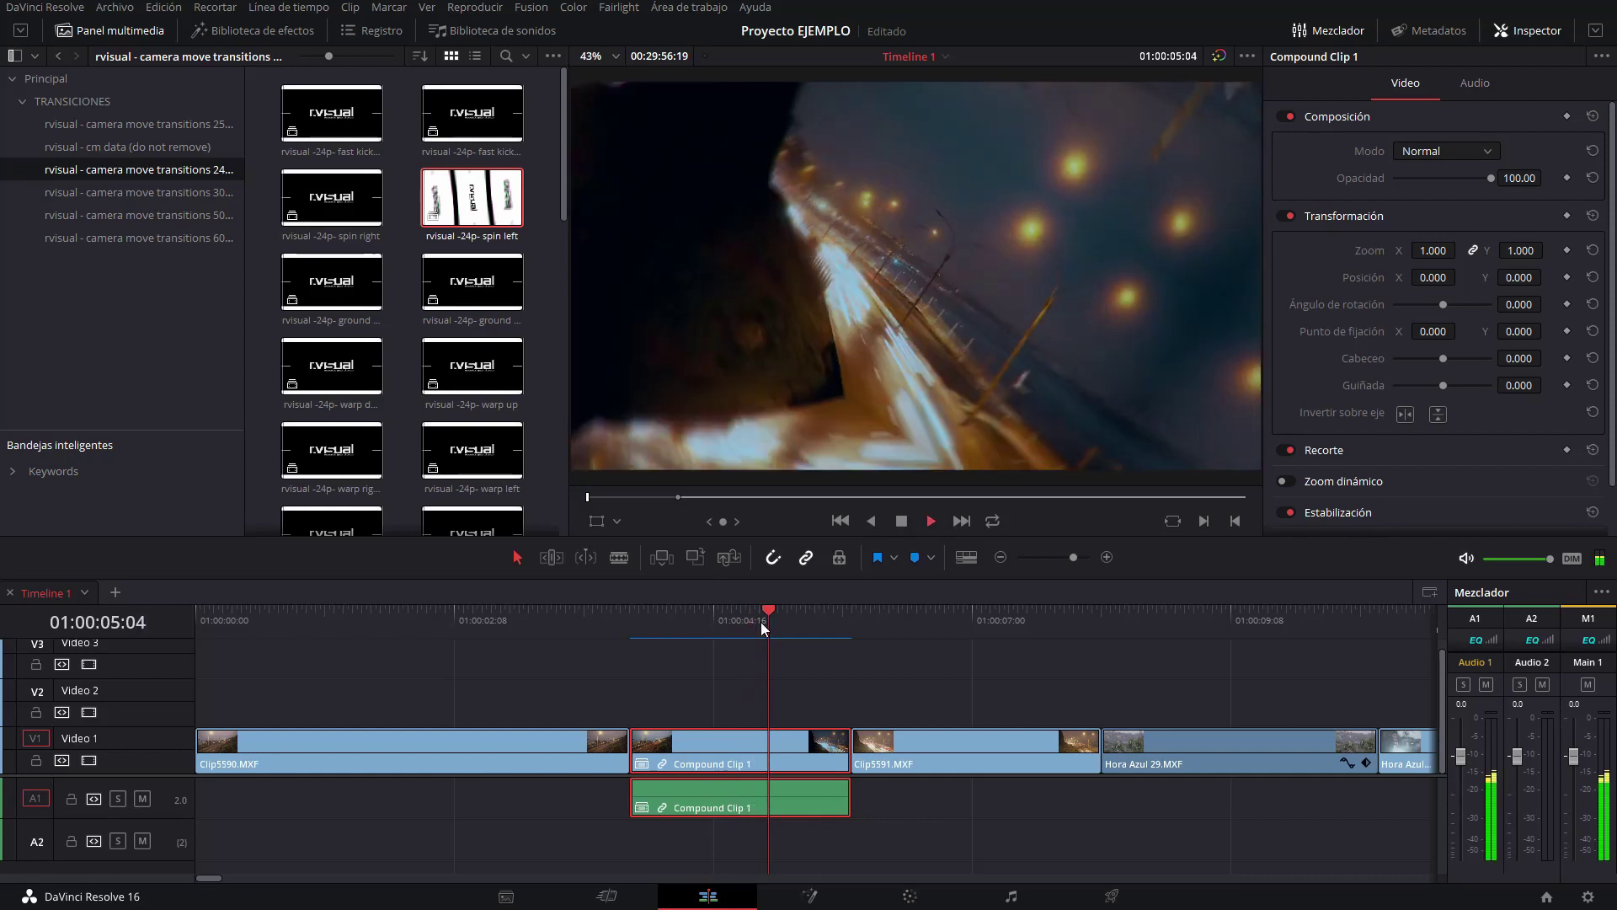
pyautogui.click(608, 628)
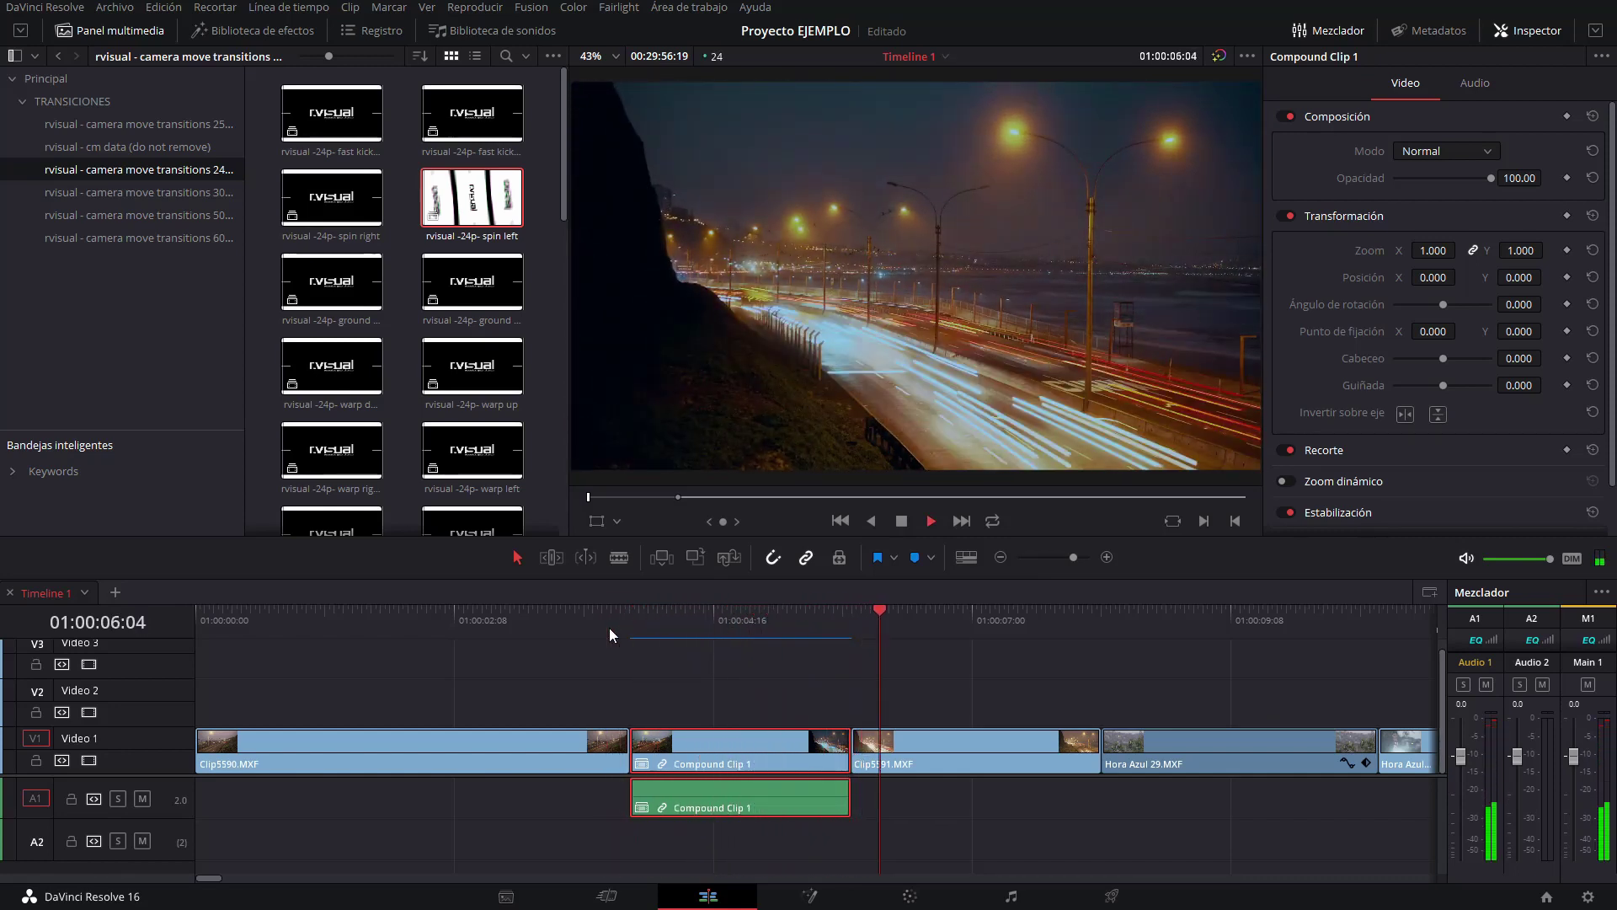
pyautogui.press('space')
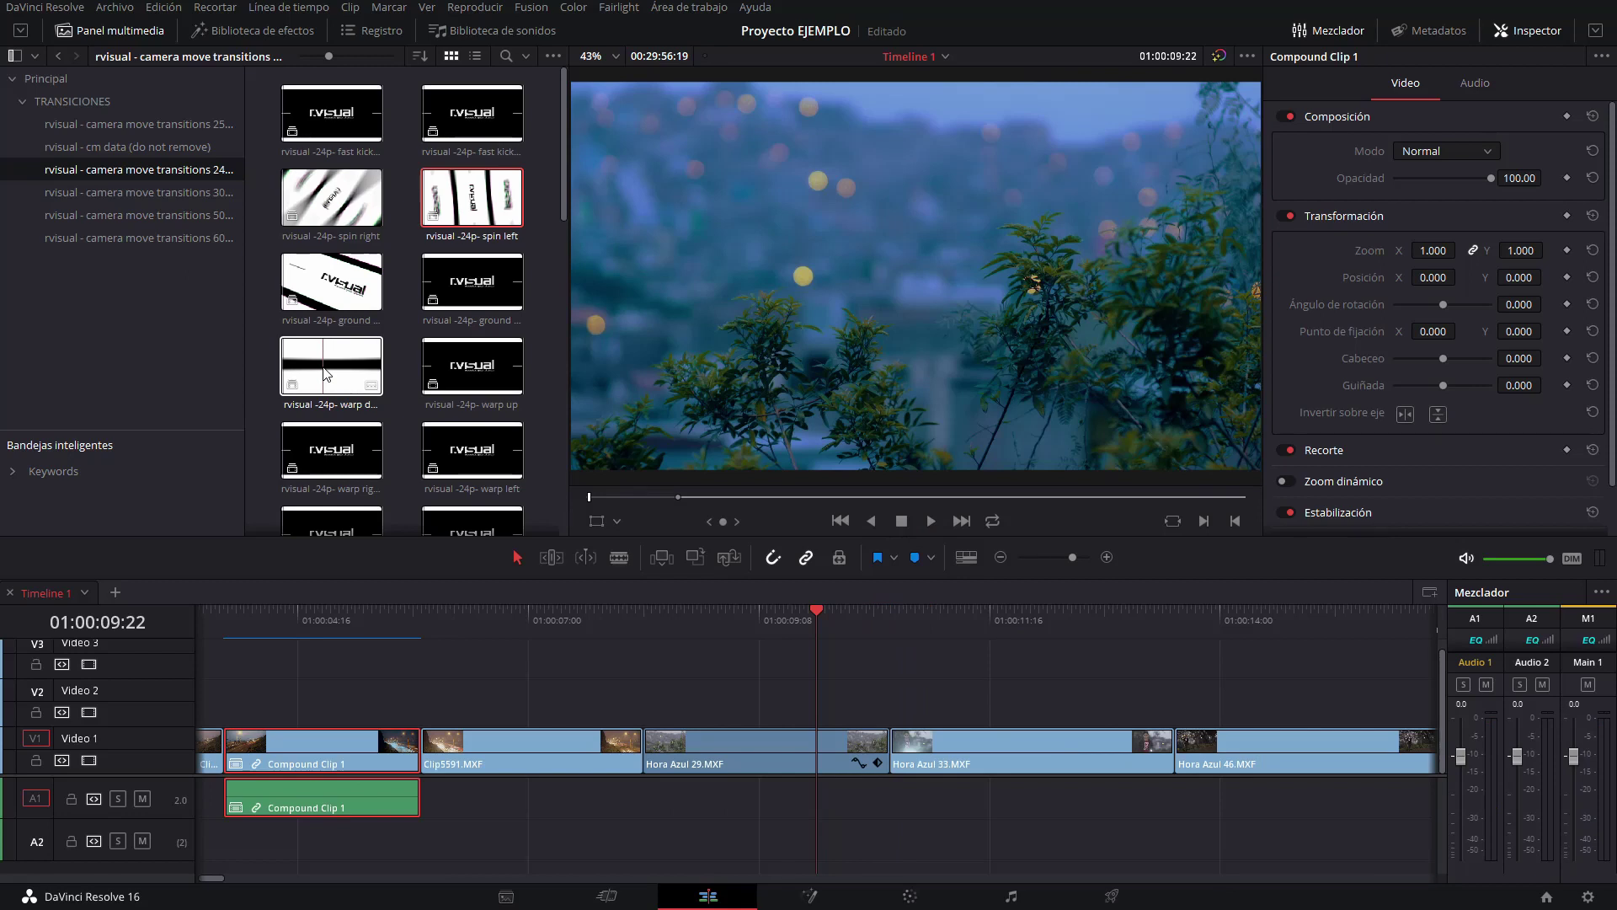
# Drop the warp down transition at the playhead, break it into layers, and delete its PREVIEW clips.
pyautogui.moveTo(327, 374)
pyautogui.mouseDown()
pyautogui.moveTo(882, 737)
pyautogui.moveTo(826, 696)
pyautogui.mouseUp()
pyautogui.rightClick(905, 694)
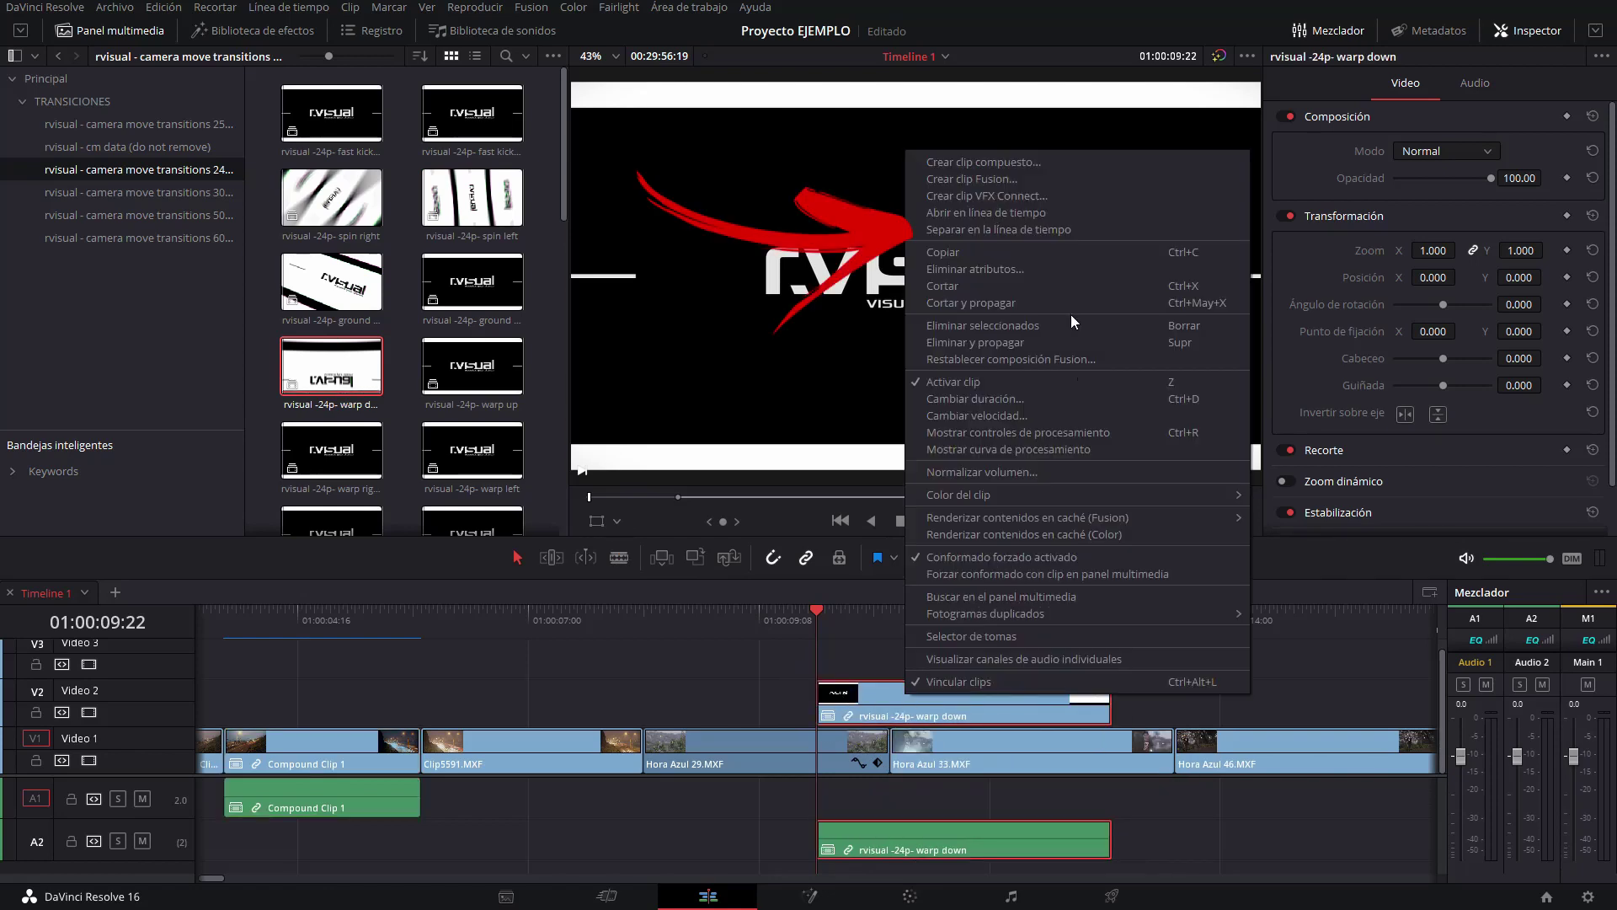
pyautogui.click(1044, 230)
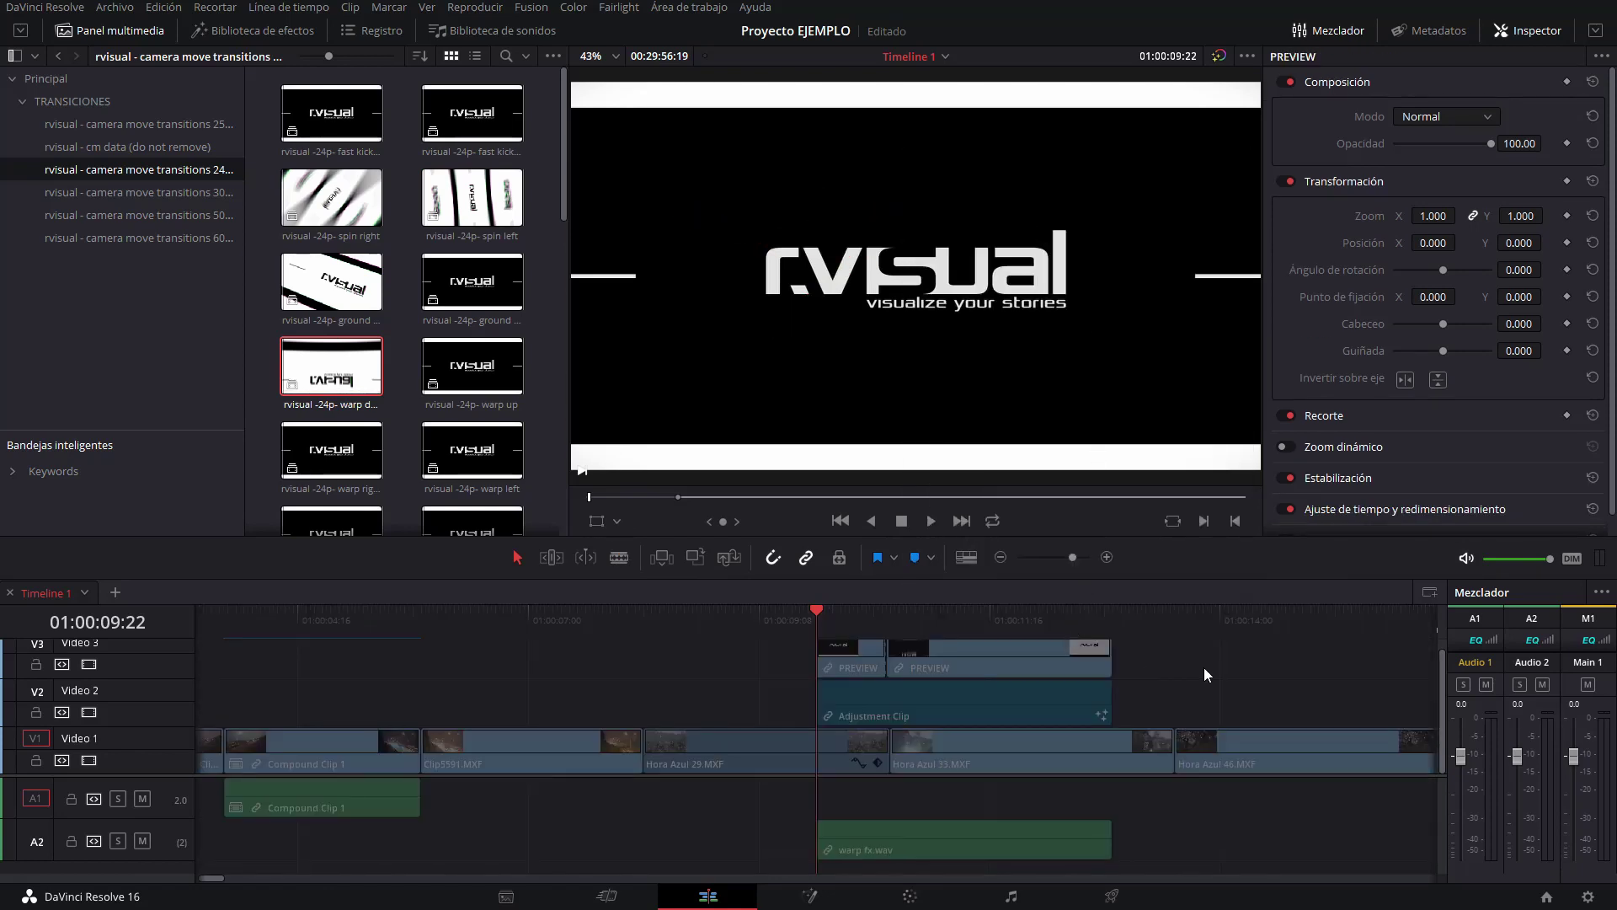
pyautogui.scroll(1, 1011, 682)
pyautogui.click(830, 703)
pyautogui.click(889, 609)
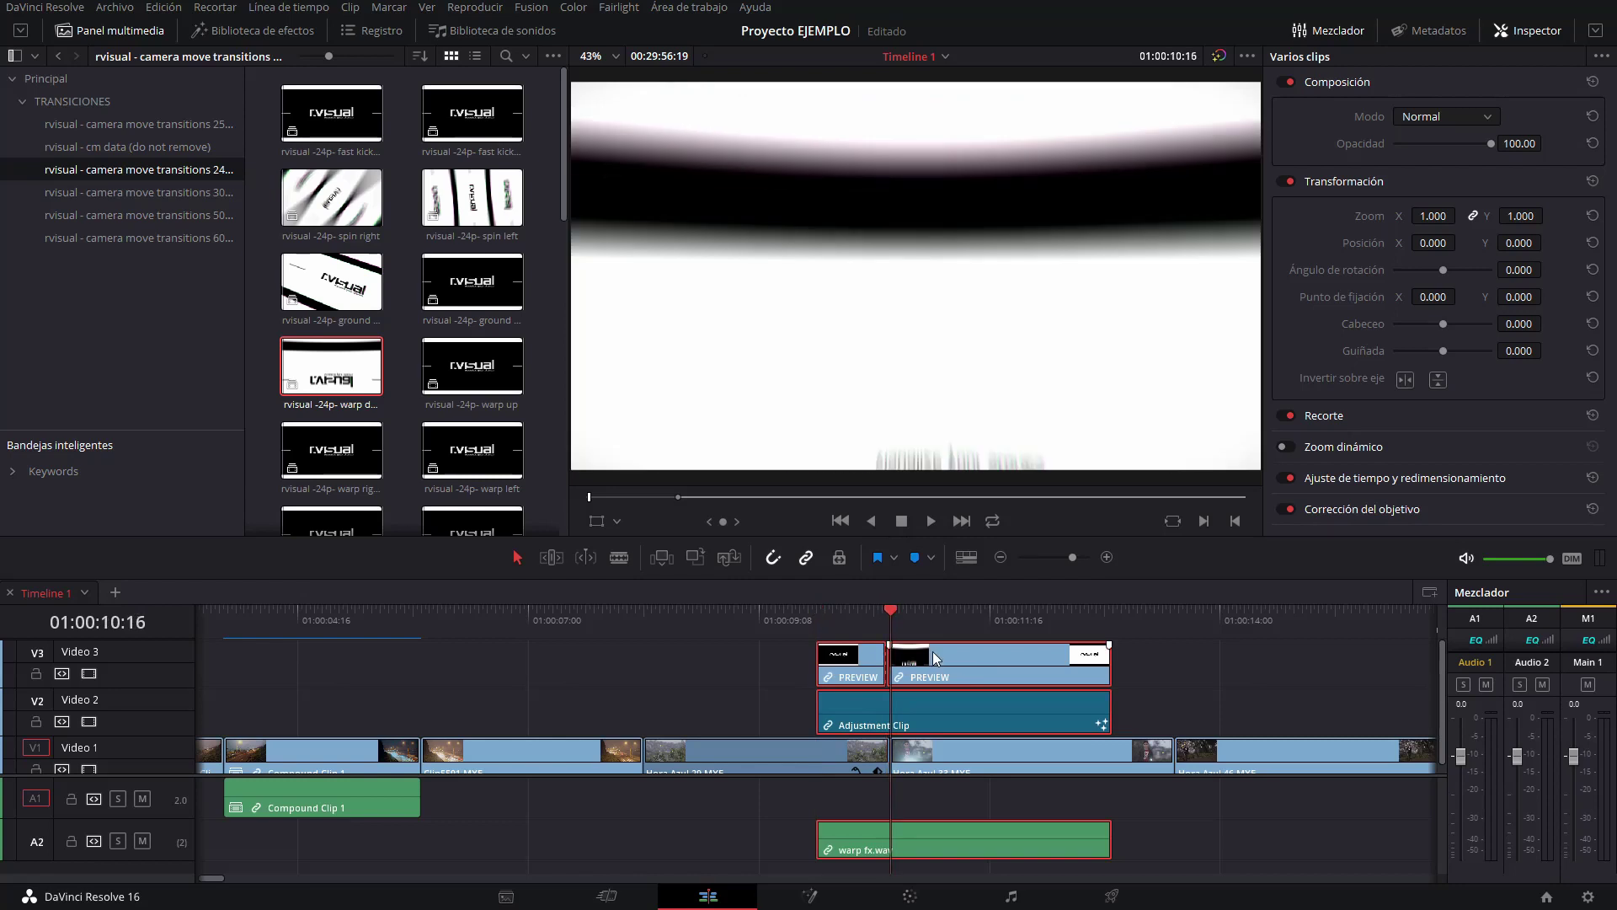
pyautogui.moveTo(943, 650); pyautogui.dragTo(1092, 669)
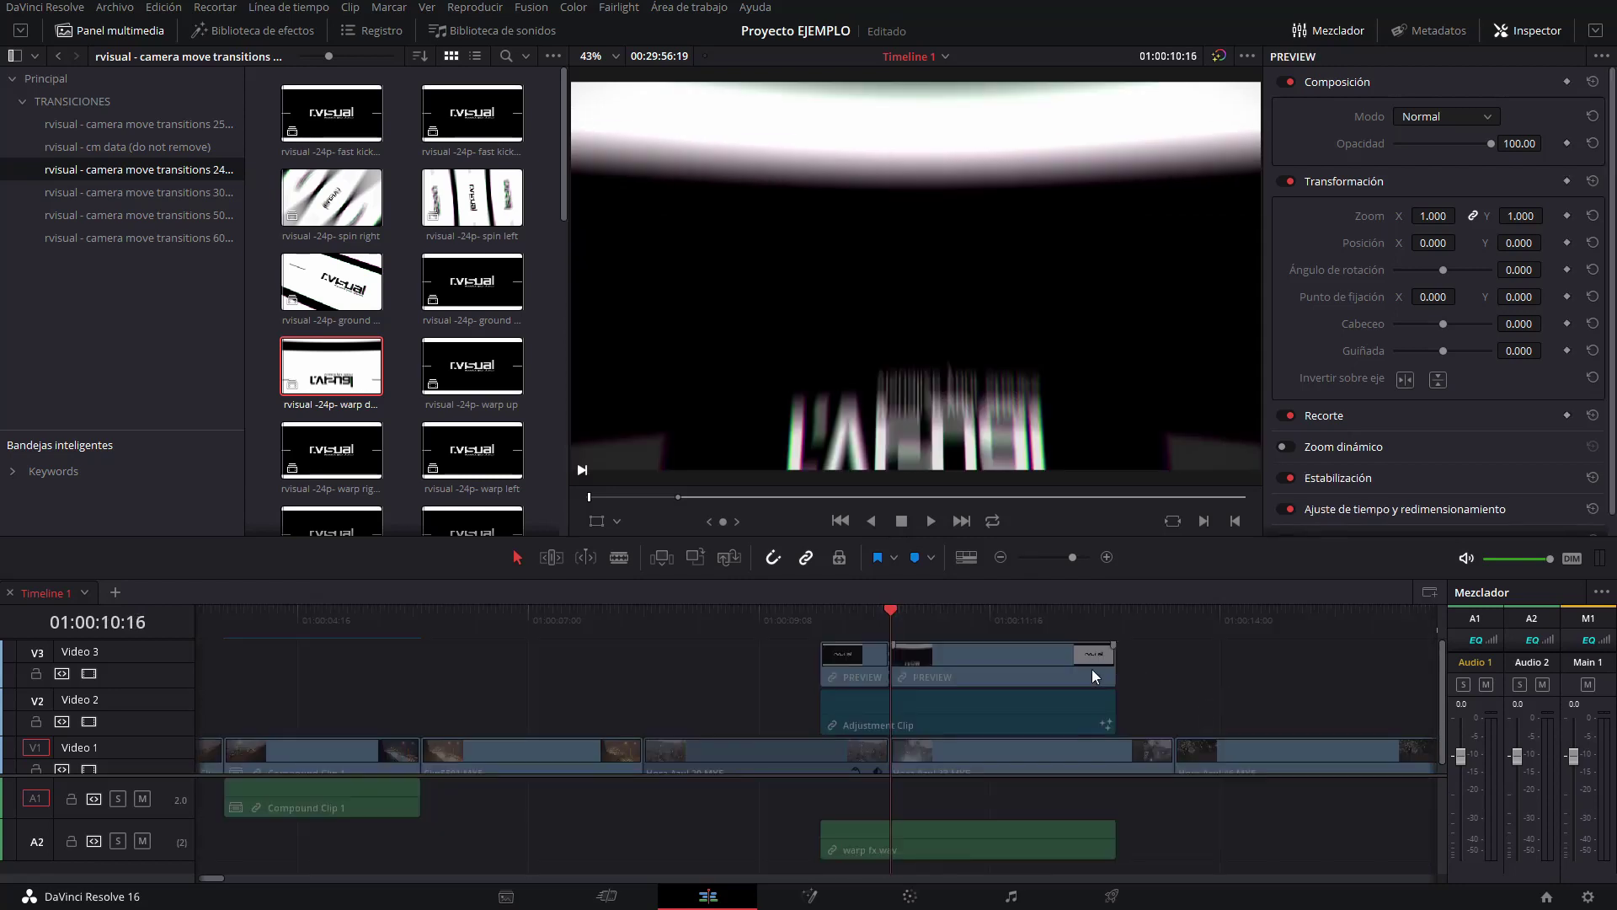
pyautogui.press('Delete')
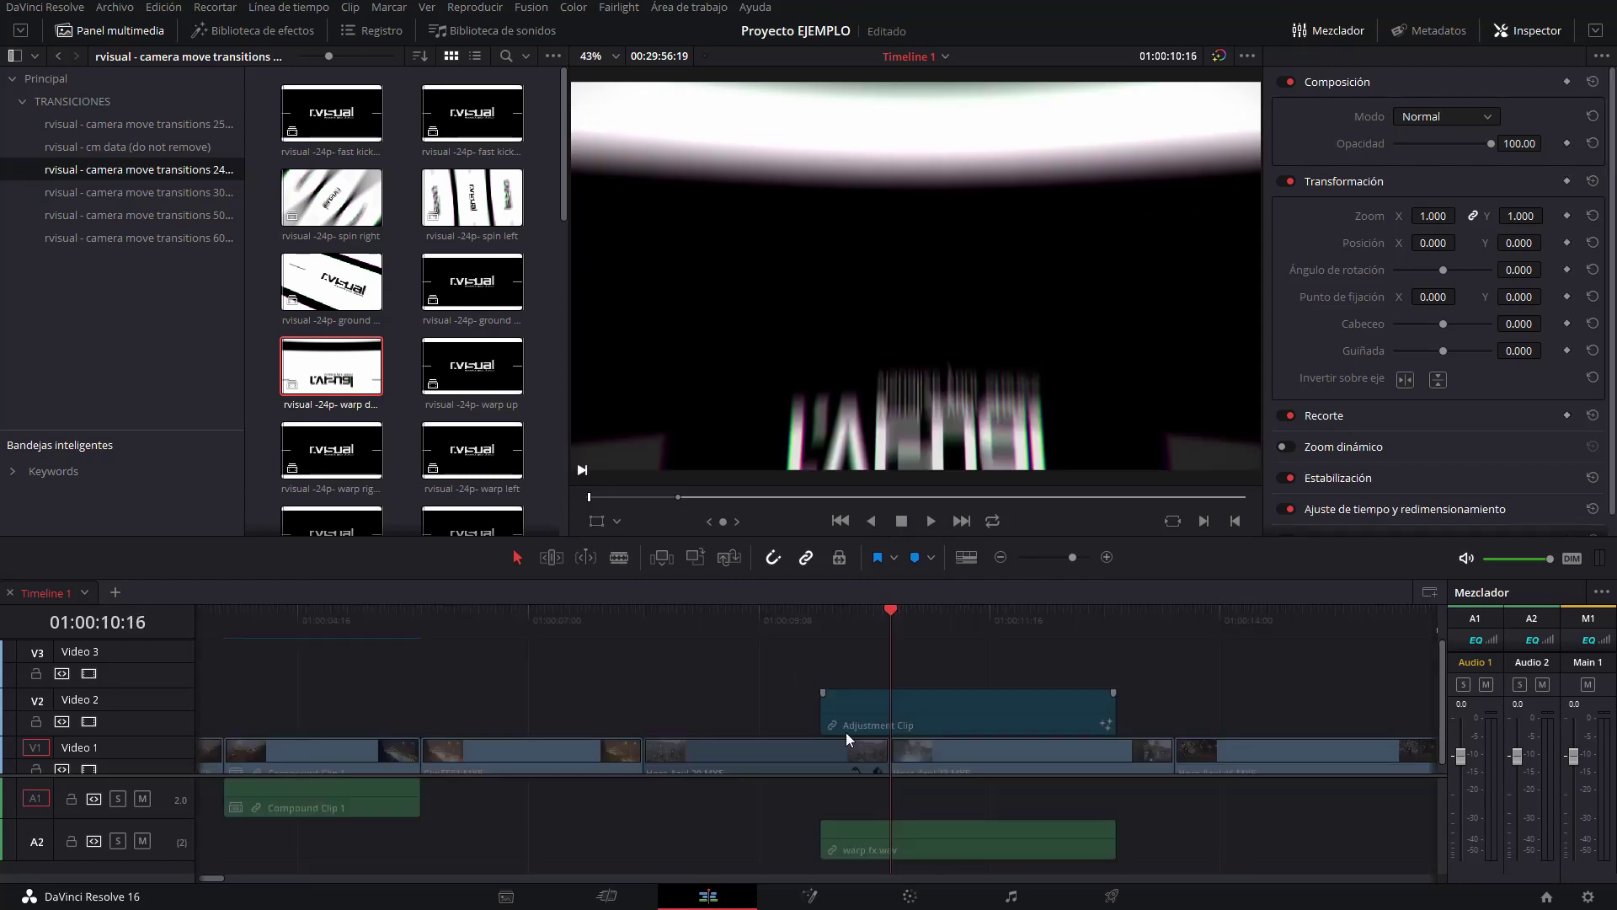
# Blade Hora Azul 29 and Hora Azul 33 at the transition edges and merge everything into Compound Clip 2.
pyautogui.click(821, 614)
pyautogui.click(846, 761)
pyautogui.hotkey('ctrl', 'b')
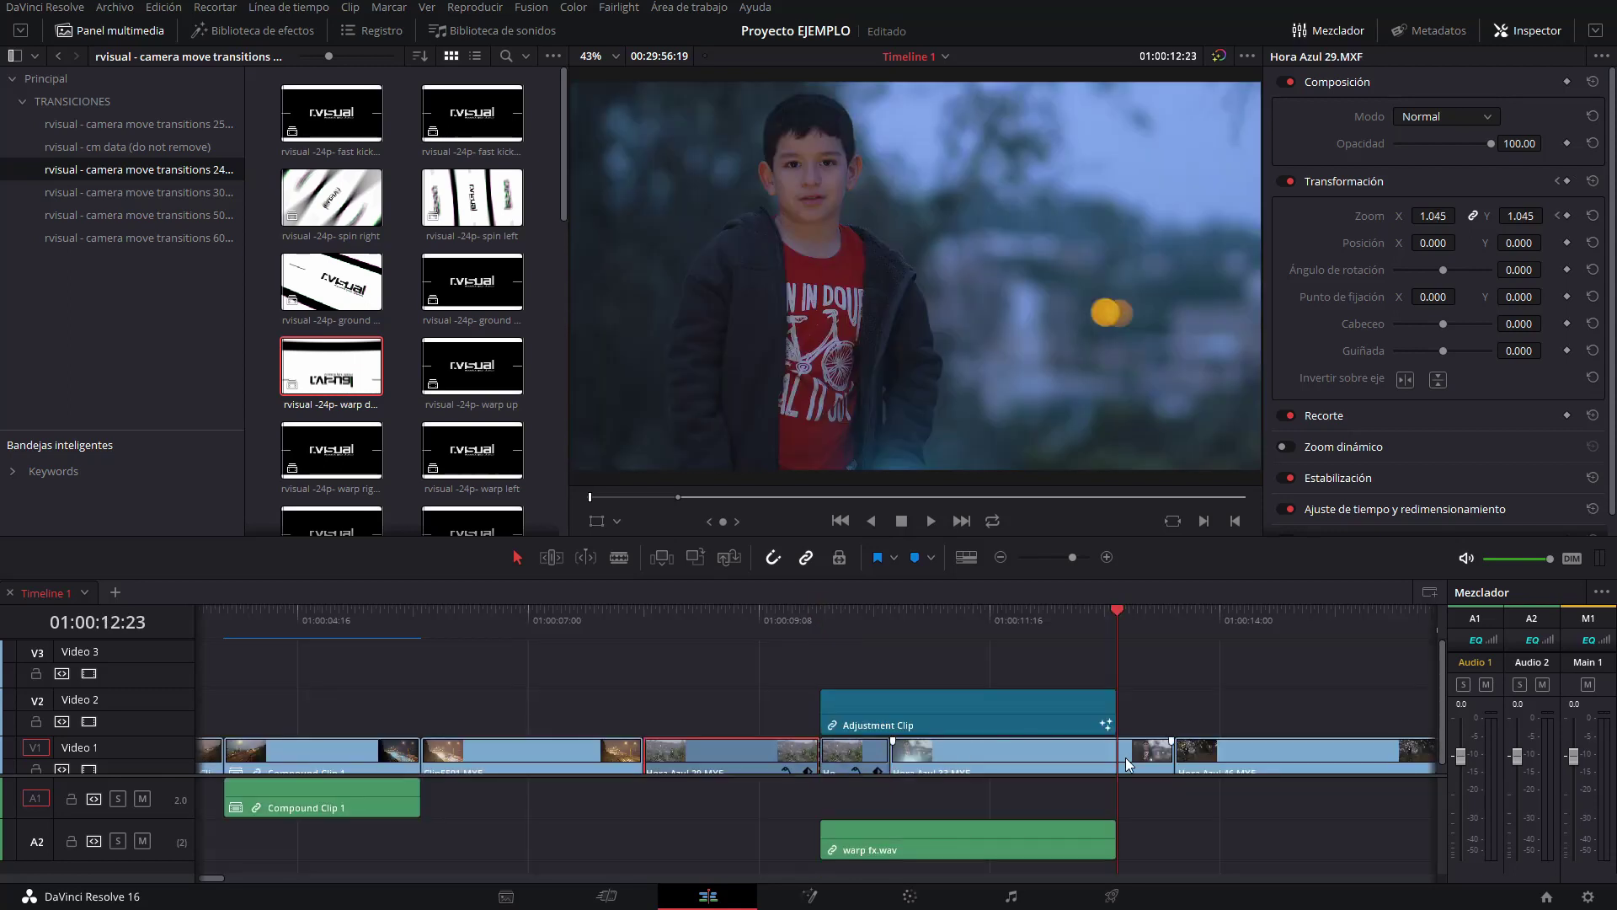
pyautogui.click(1126, 756)
pyautogui.hotkey('ctrl', 'b')
pyautogui.moveTo(857, 670); pyautogui.dragTo(971, 849)
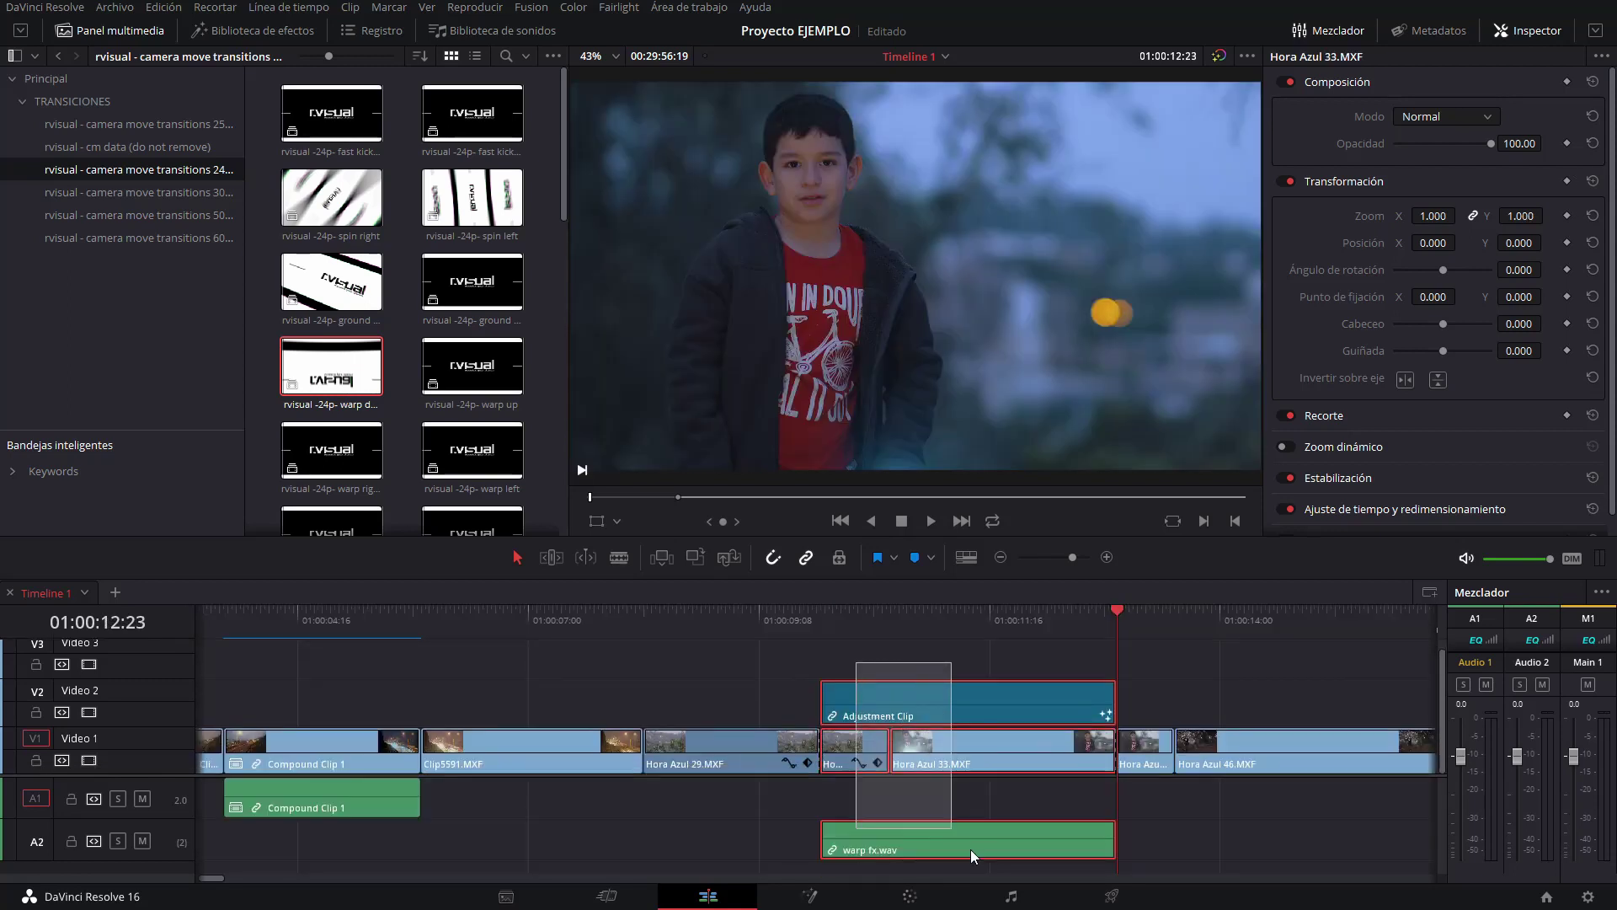
pyautogui.rightClick(945, 697)
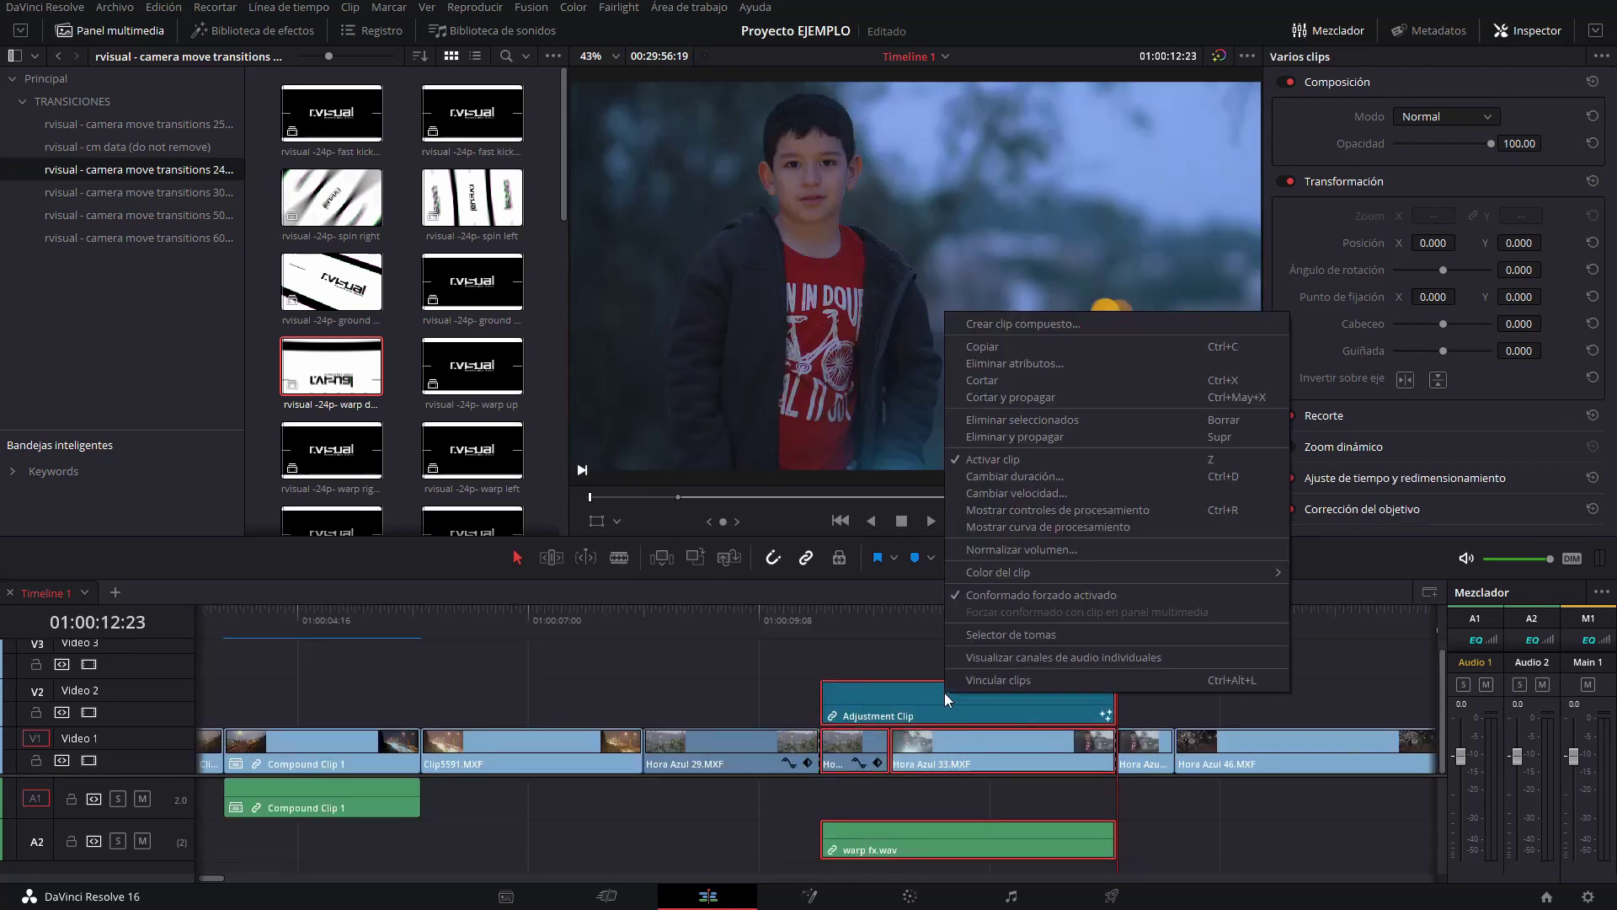
pyautogui.click(1078, 322)
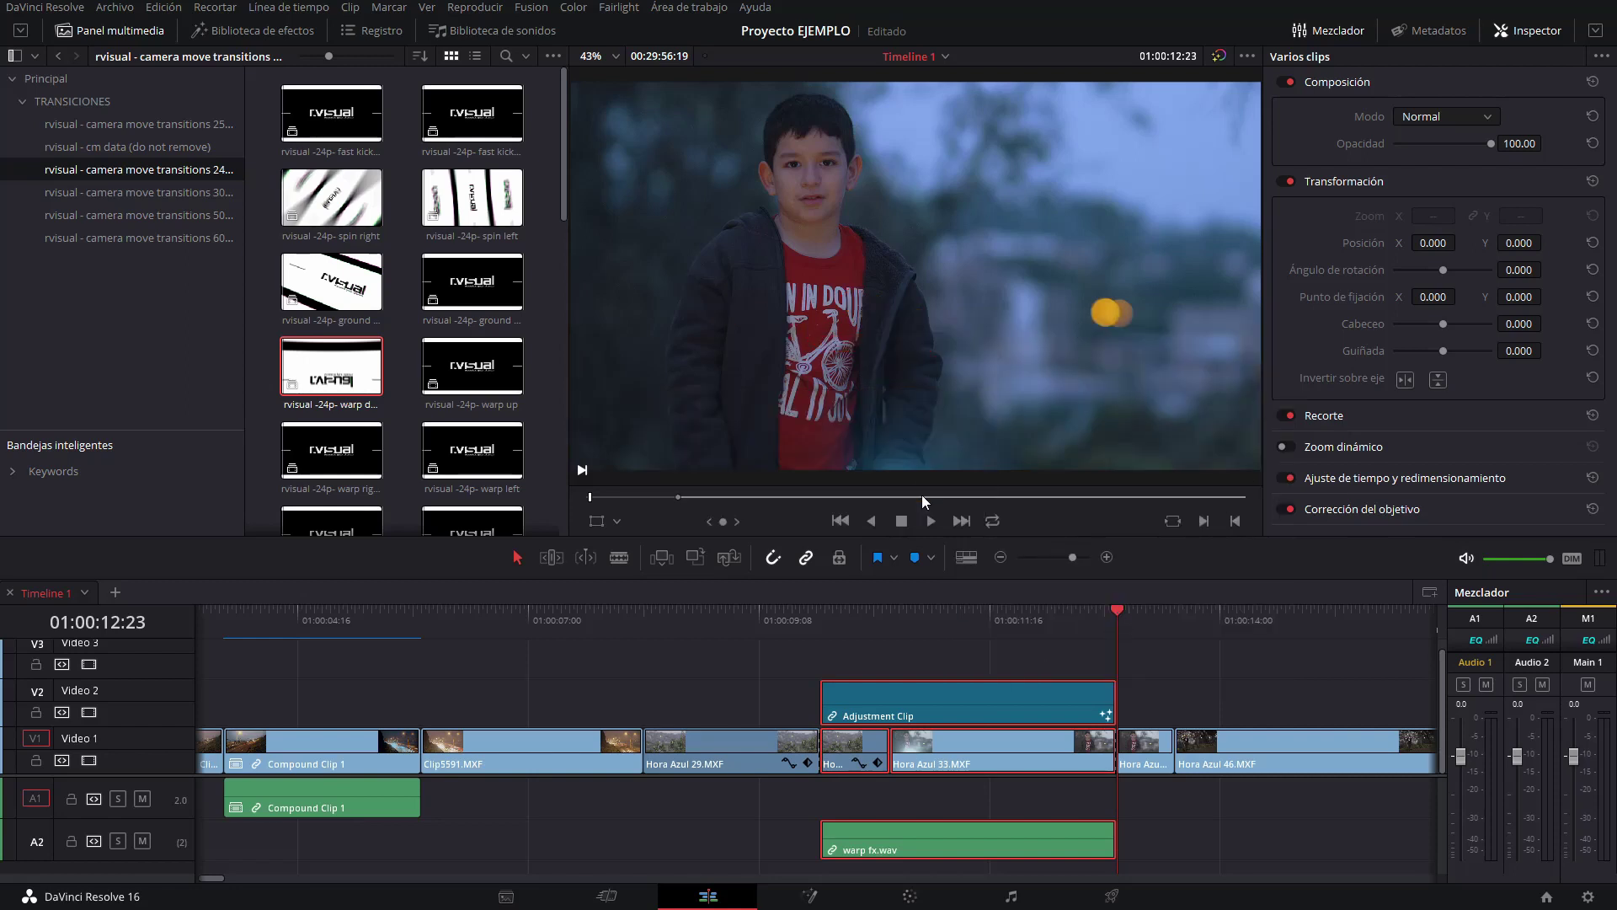
pyautogui.click(921, 492)
# Turn on Fusion render caching for Compound Clip 2, then open the zoom spin transition in Fusion.
pyautogui.rightClick(943, 762)
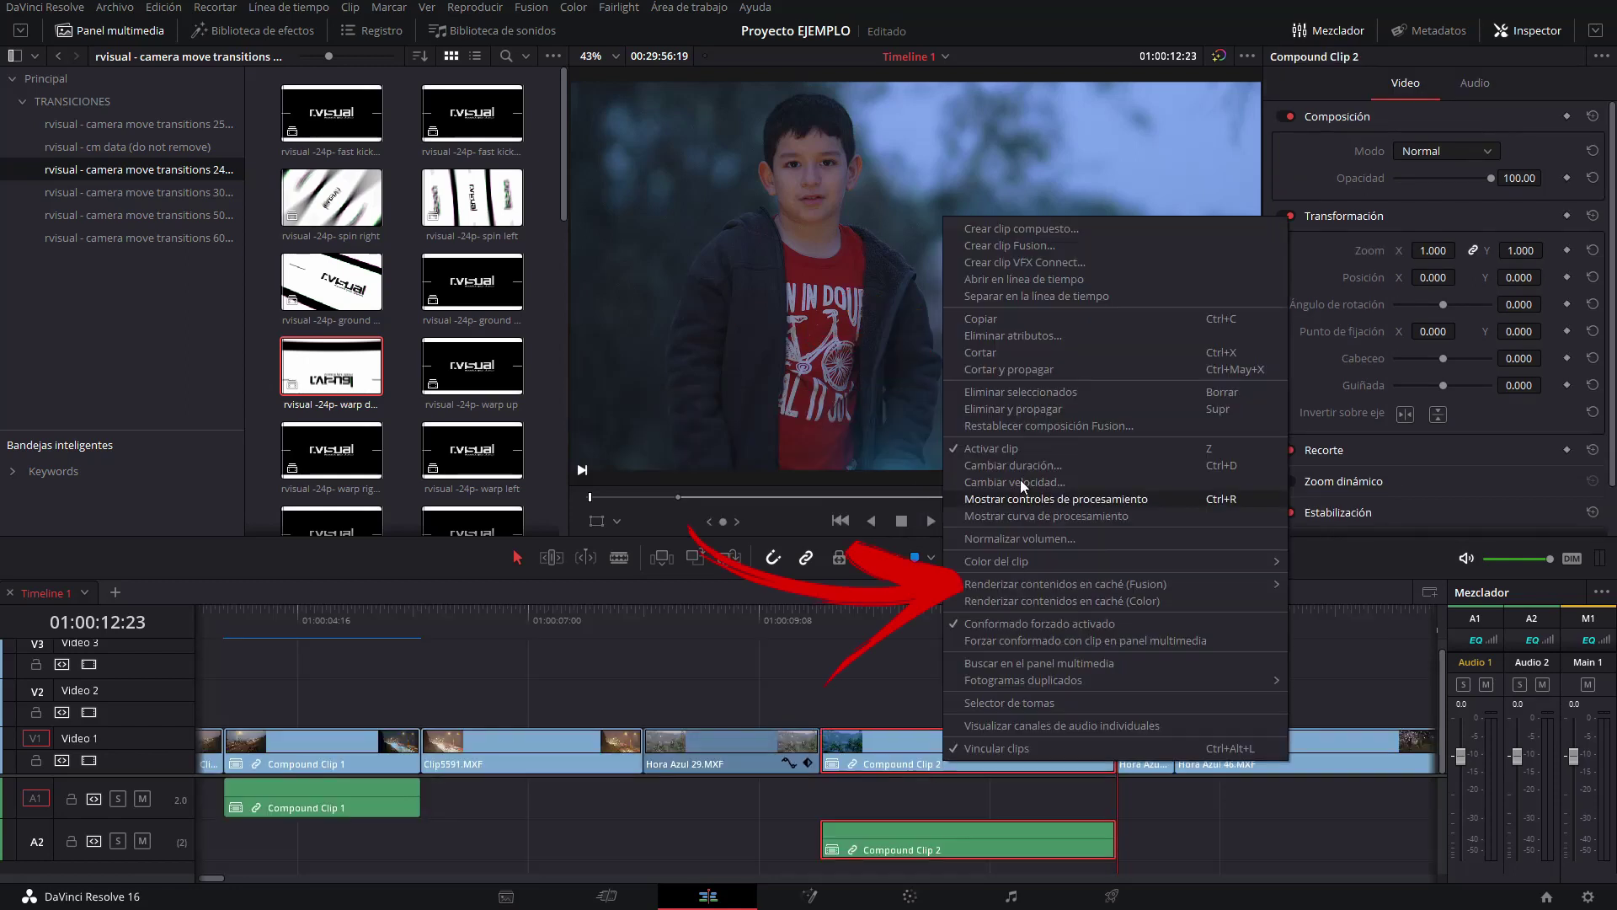
pyautogui.moveTo(1129, 583)
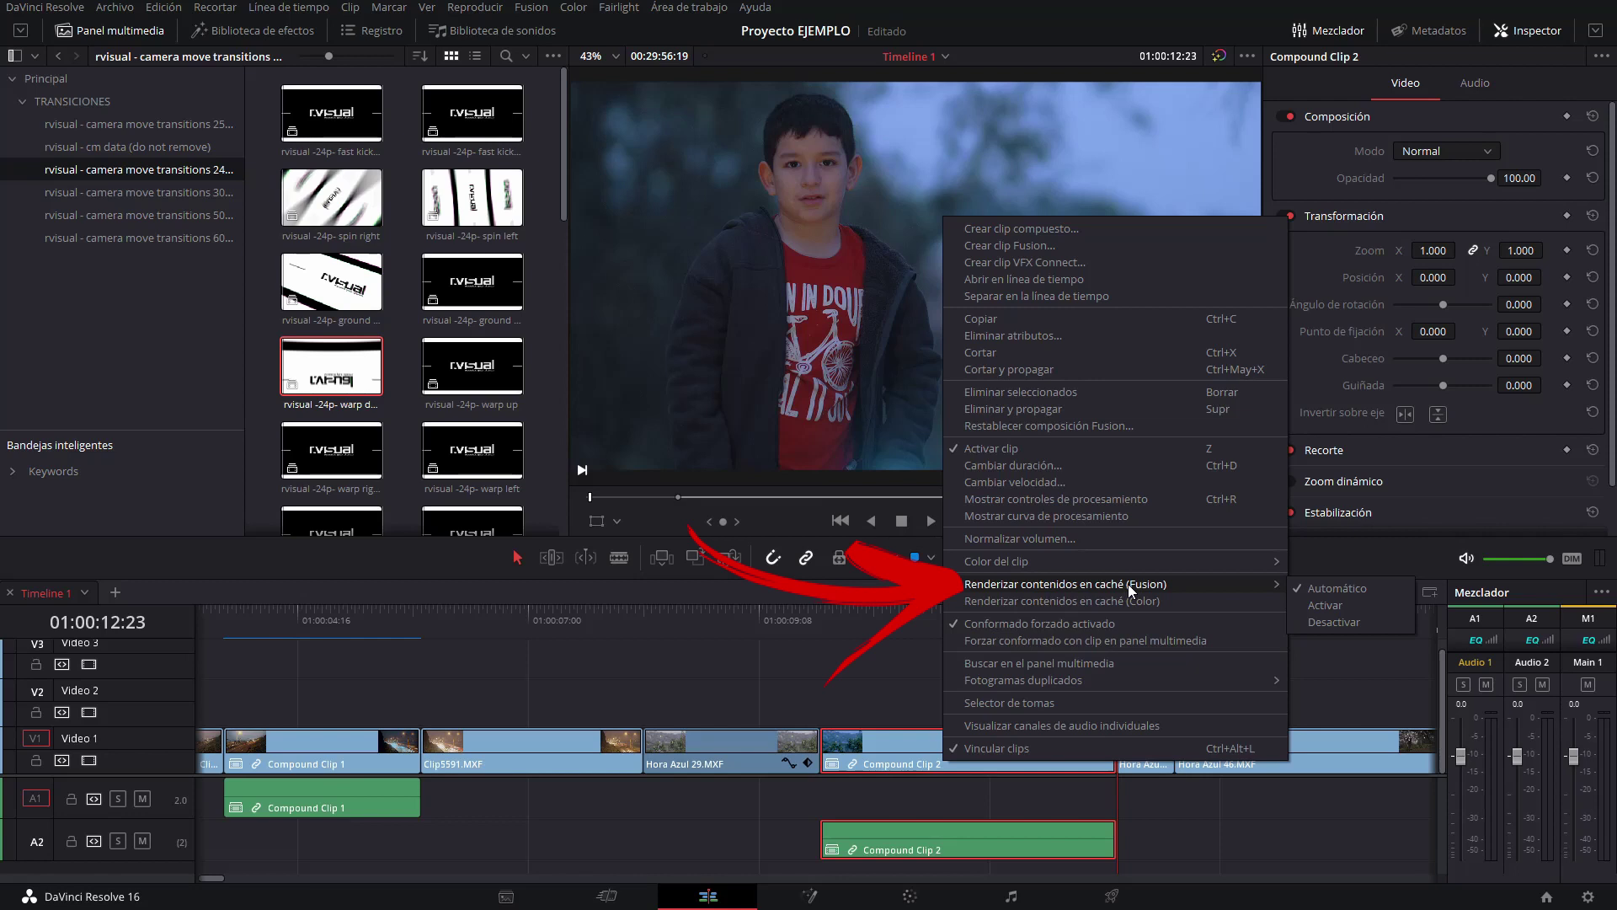
pyautogui.click(1334, 607)
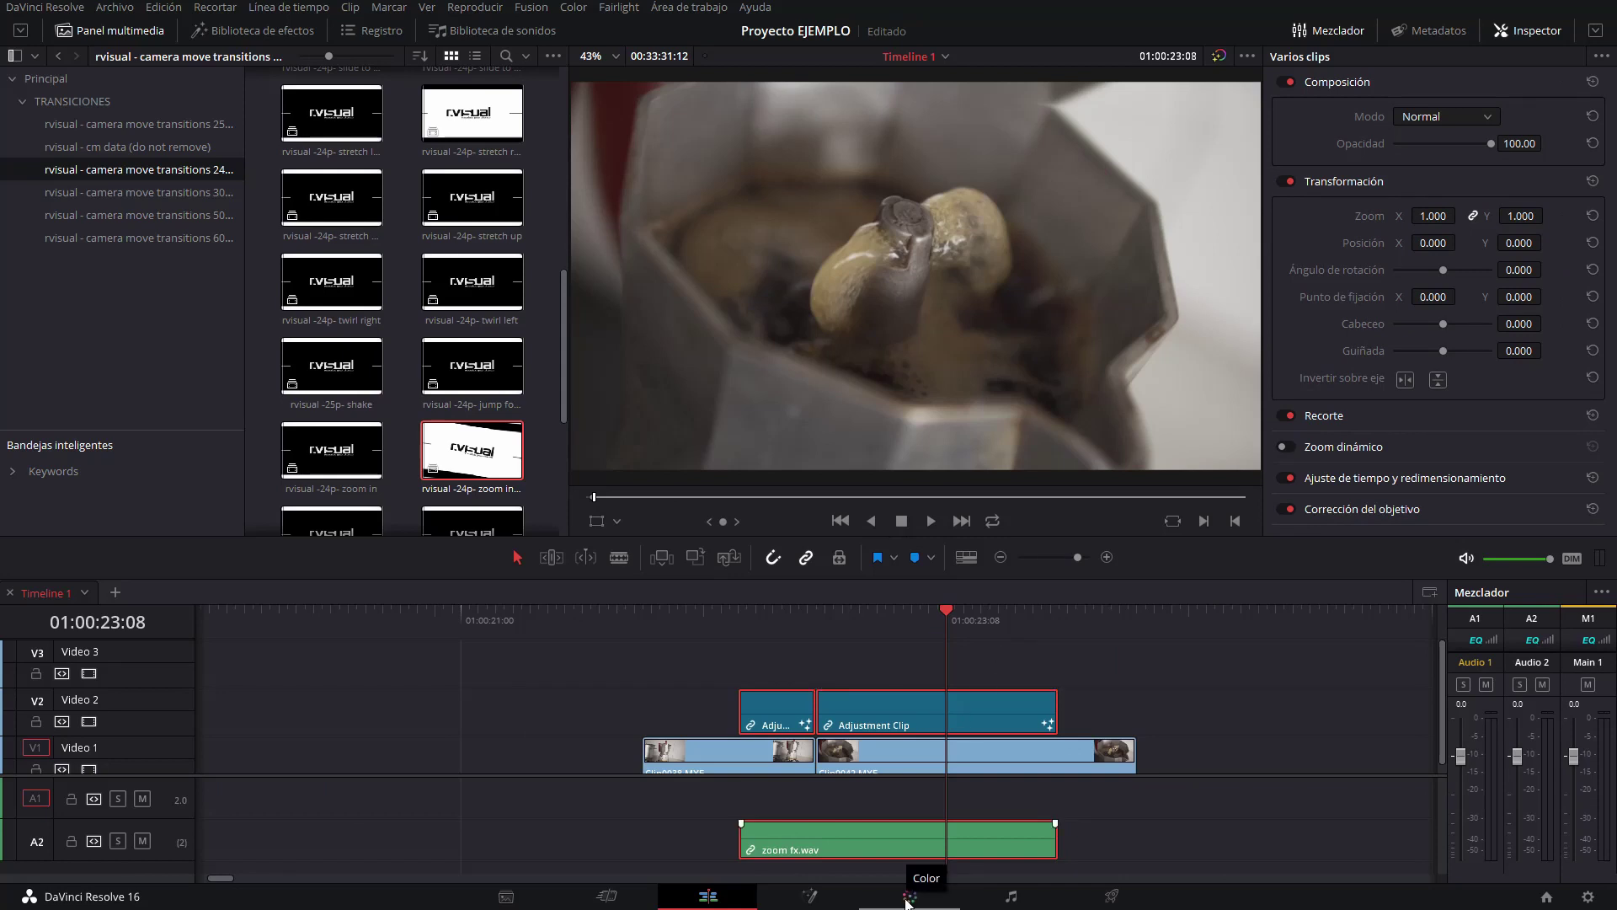
pyautogui.click(810, 896)
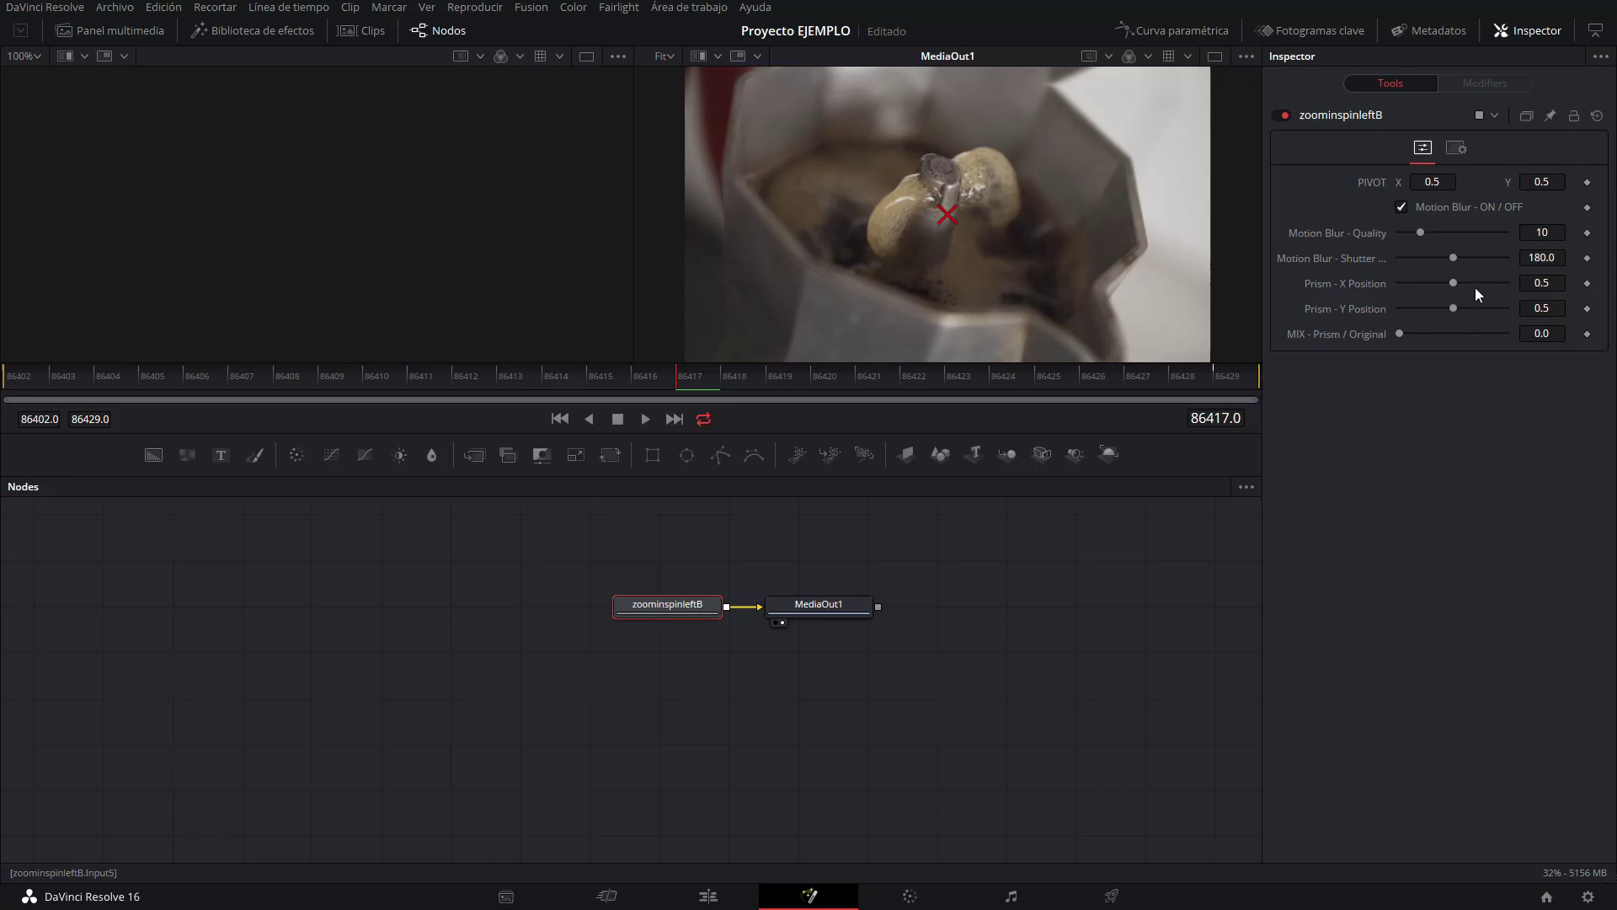
# Set the zoominspinleftB prism position to X 0.402, Y 0.756 and return to the Edit page.
pyautogui.moveTo(1452, 284); pyautogui.dragTo(1442, 284)
pyautogui.moveTo(1453, 308); pyautogui.dragTo(1480, 308)
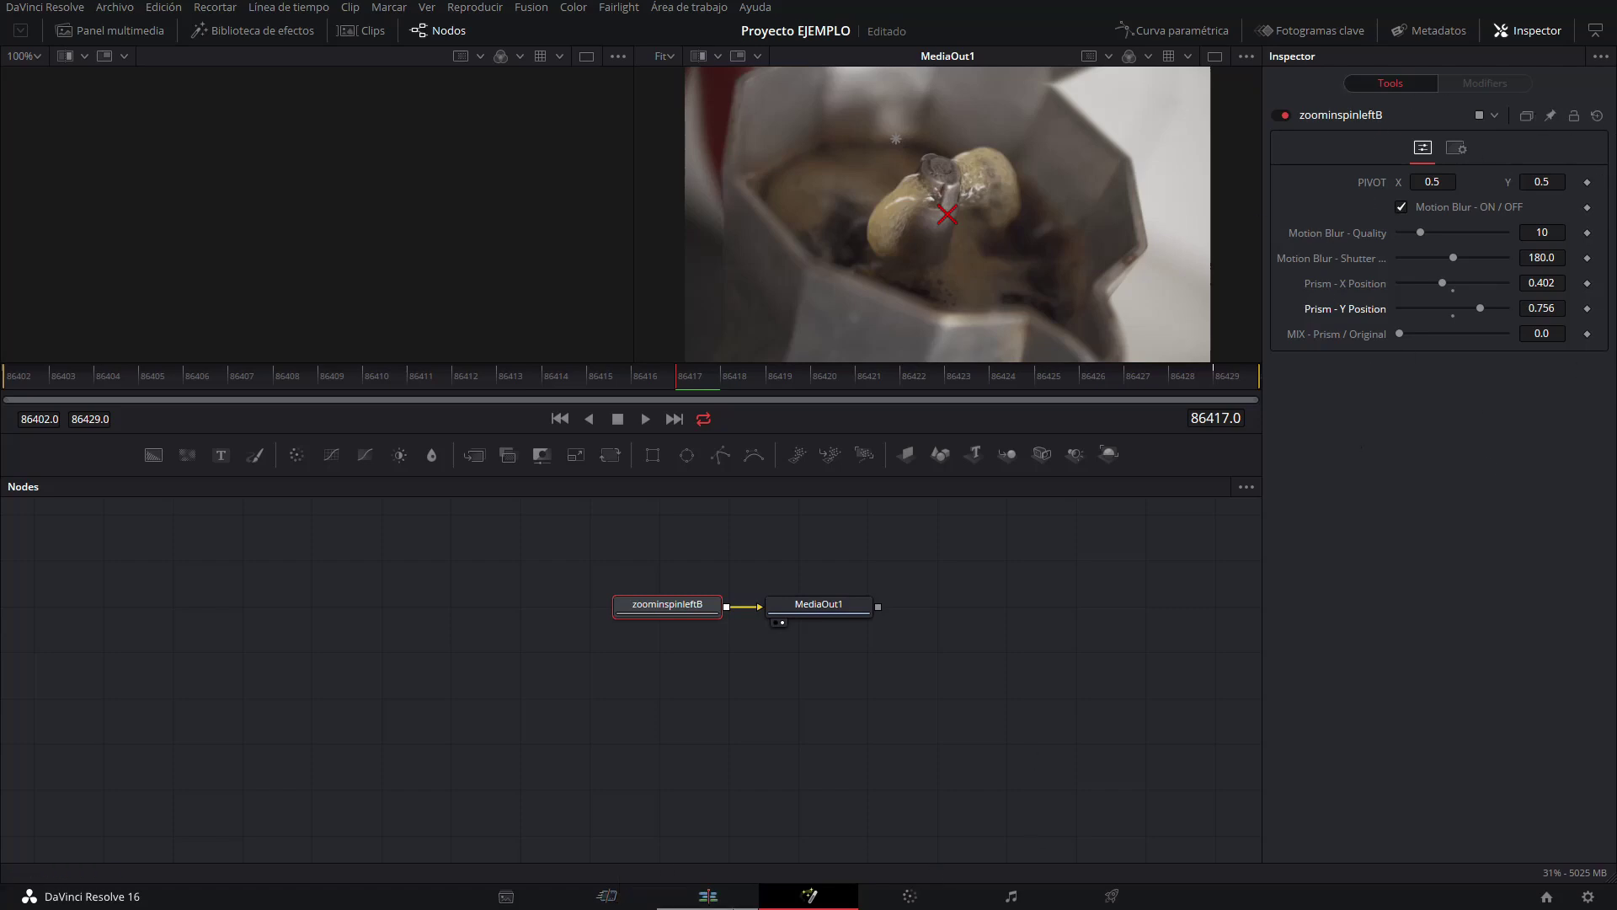
pyautogui.click(709, 897)
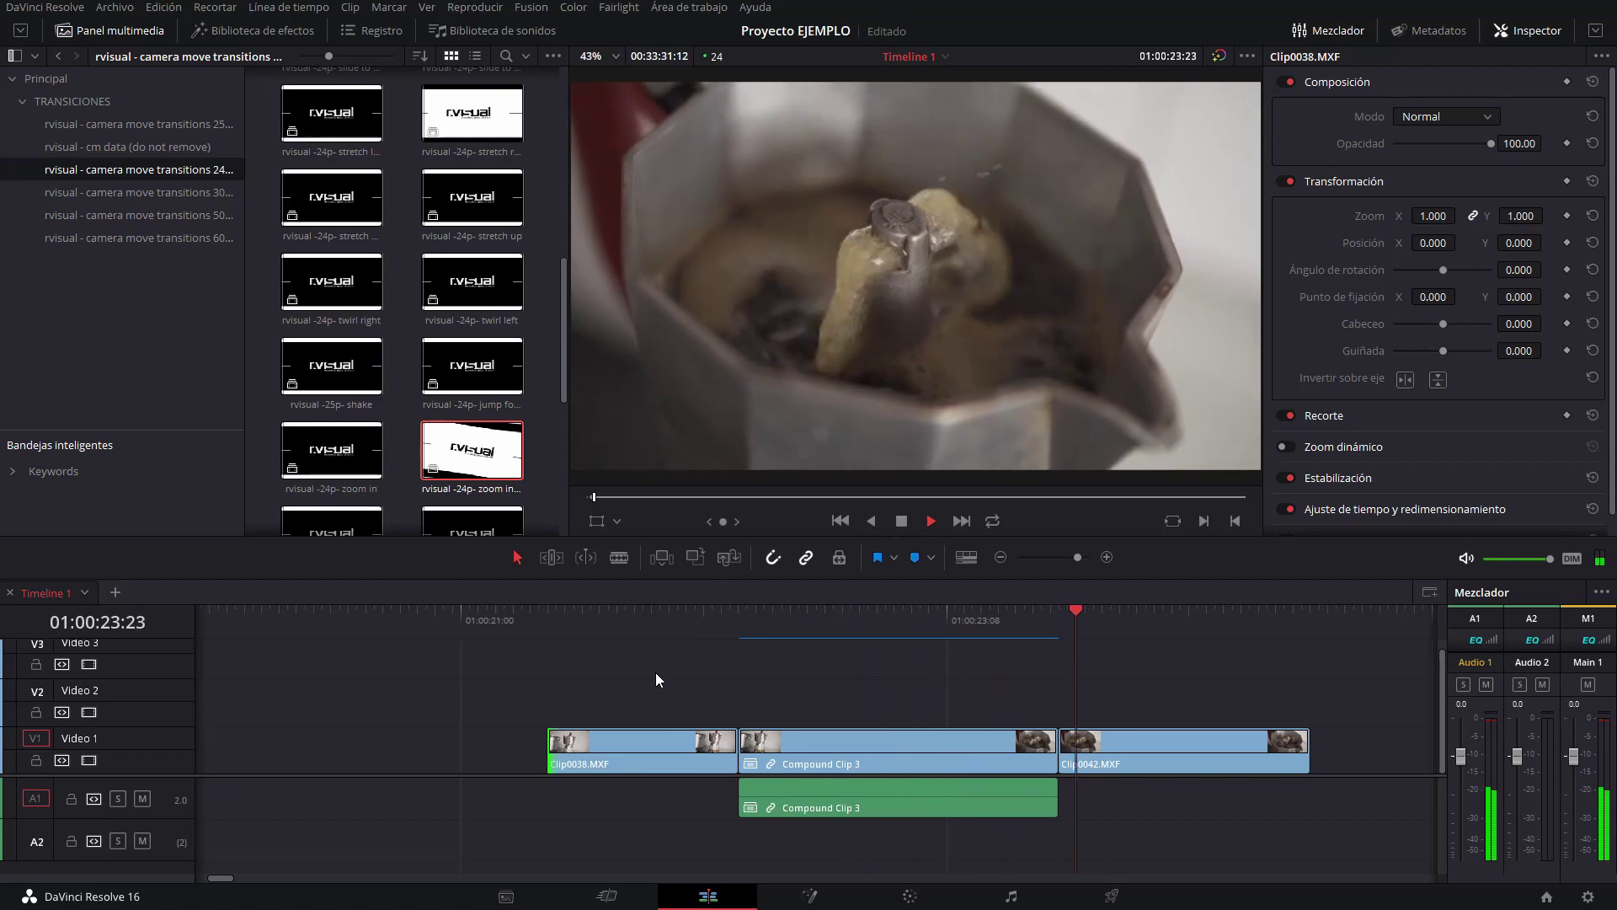
pyautogui.click(719, 675)
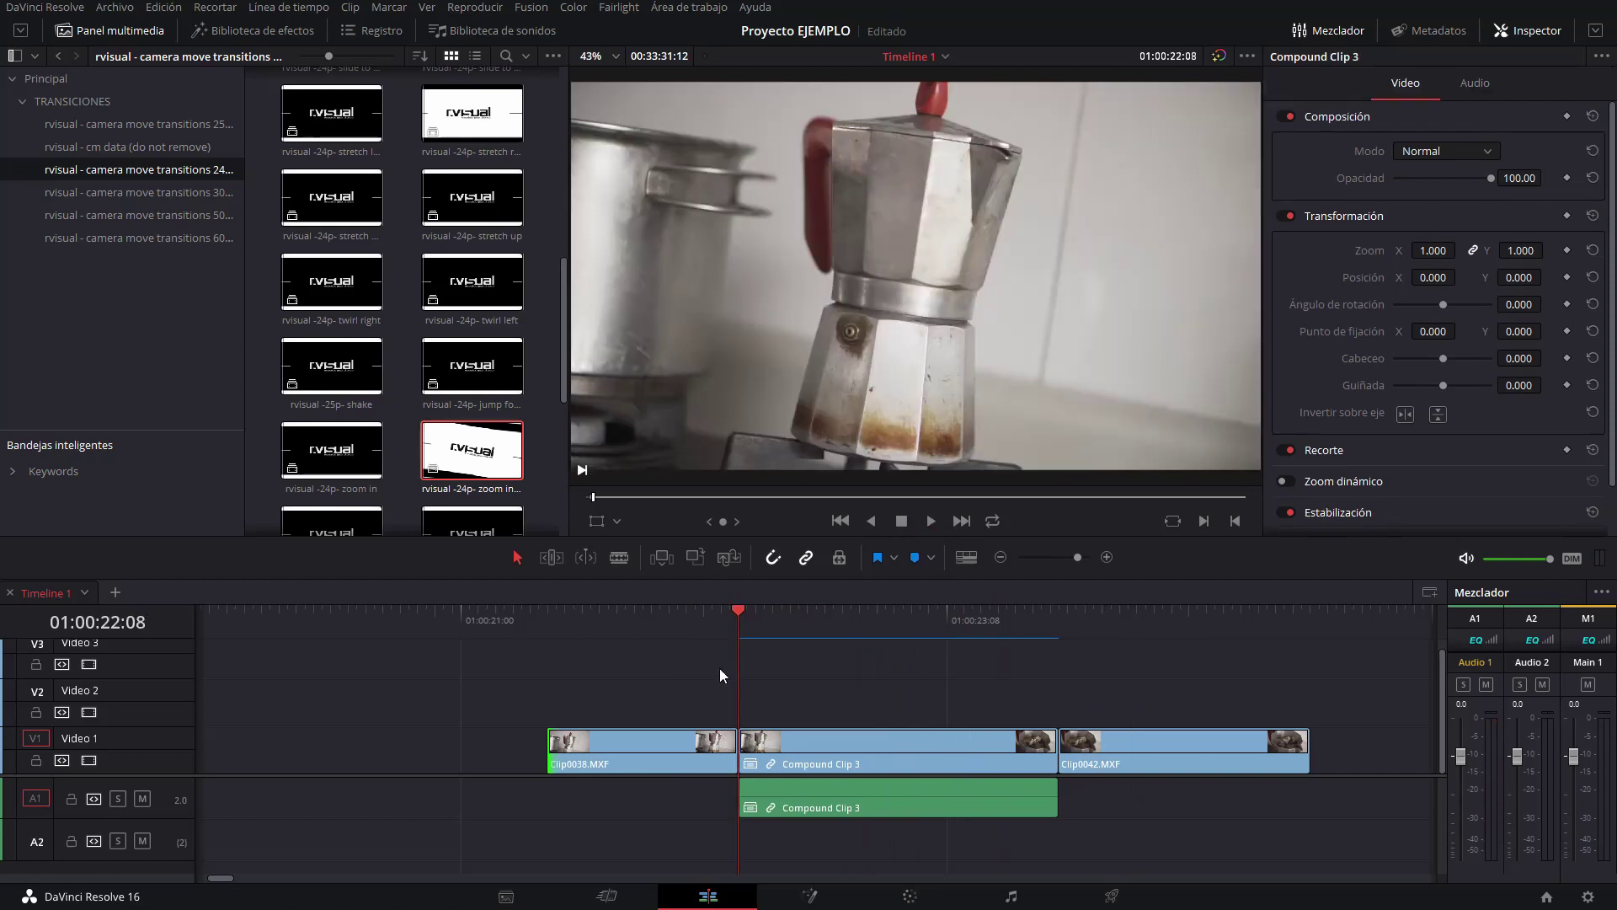